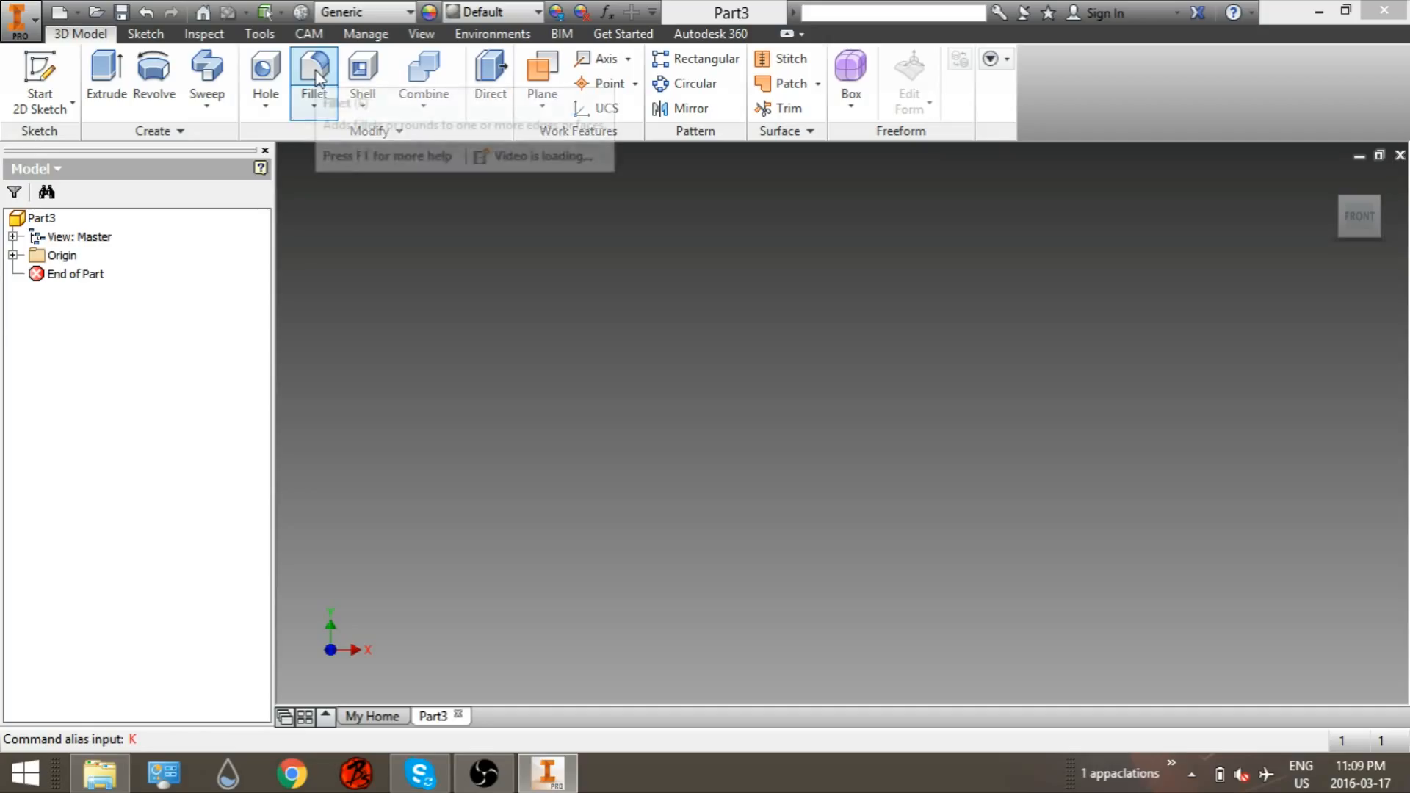
click(309, 33)
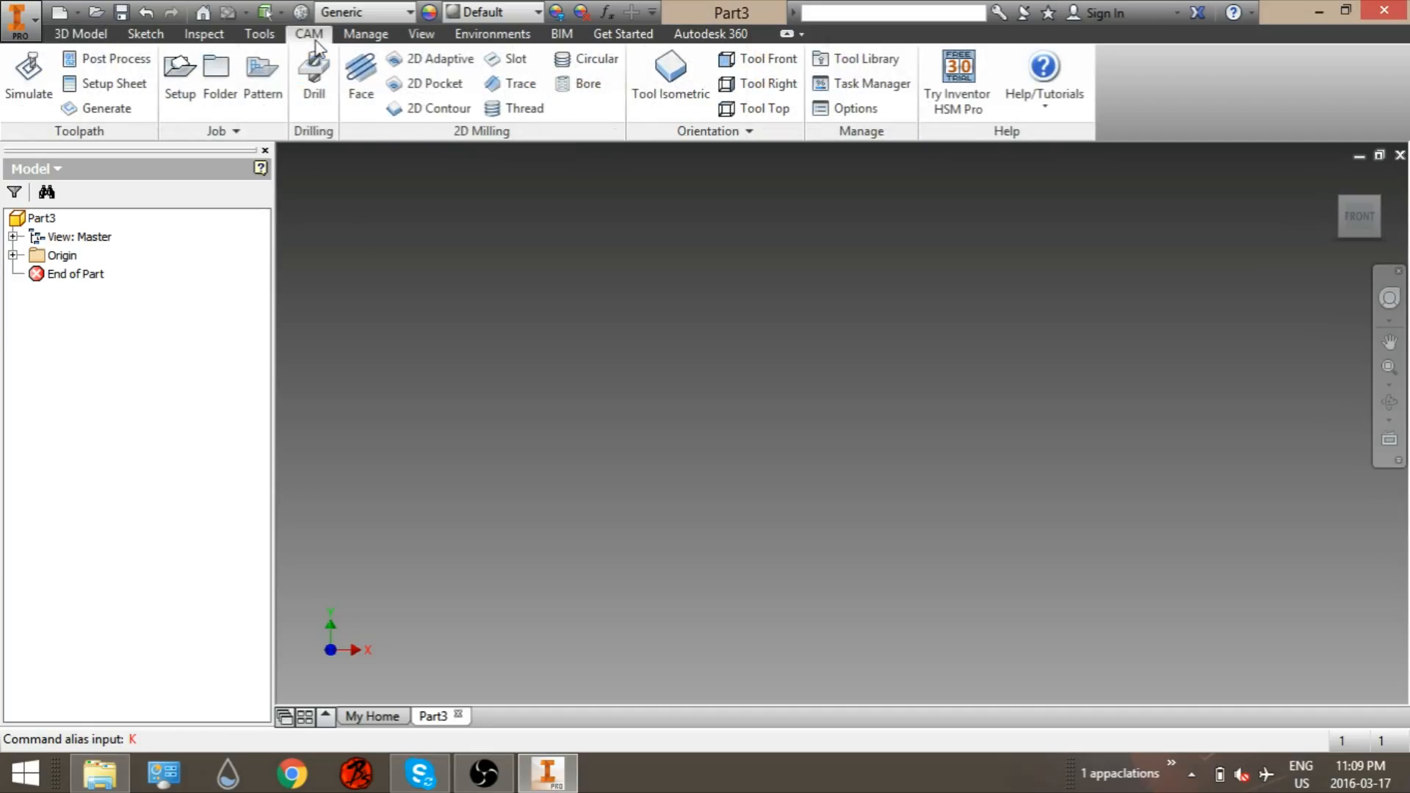
click(82, 34)
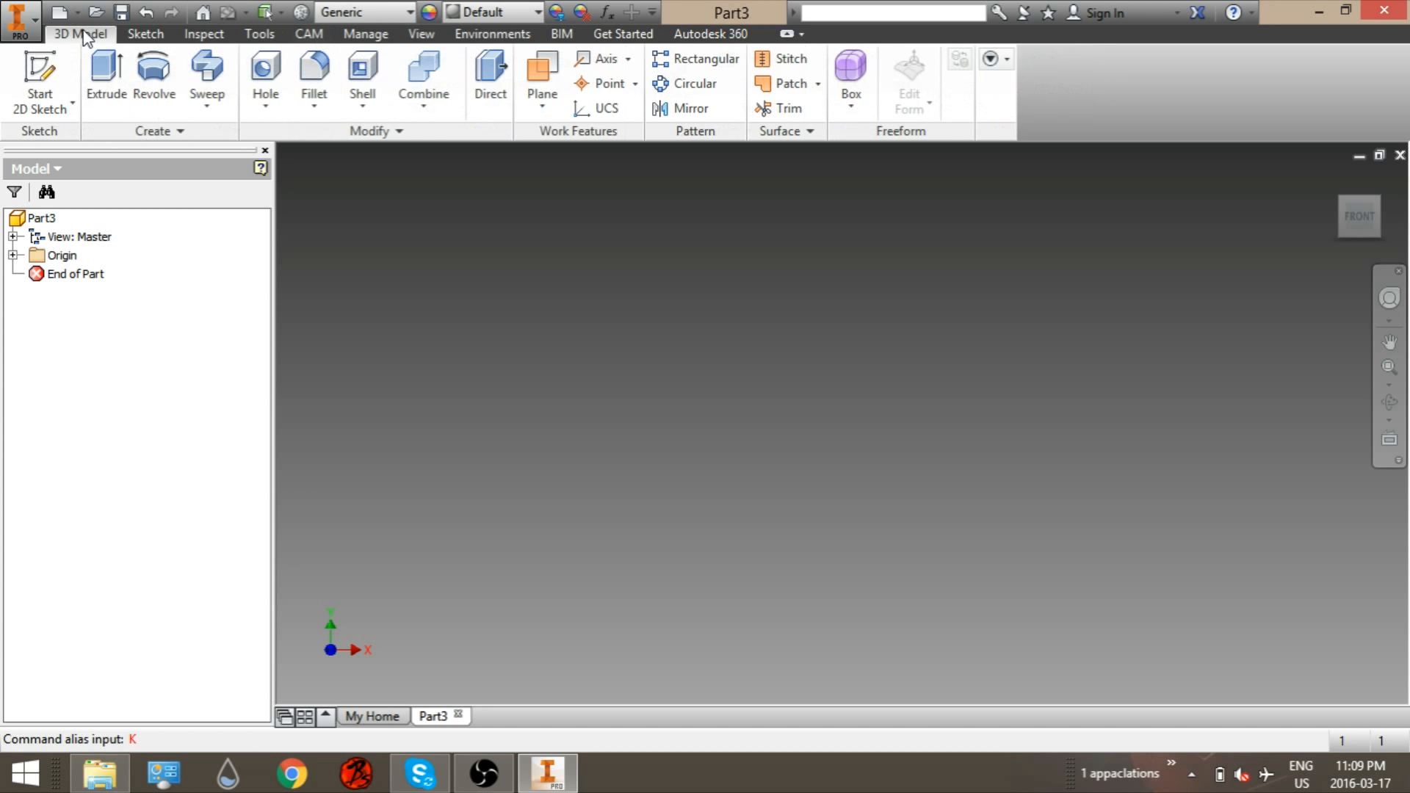
Step: Start a 2D sketch on an origin plane and draw a 2 in by 2 in rectangle from the origin
click(29, 70)
click(777, 464)
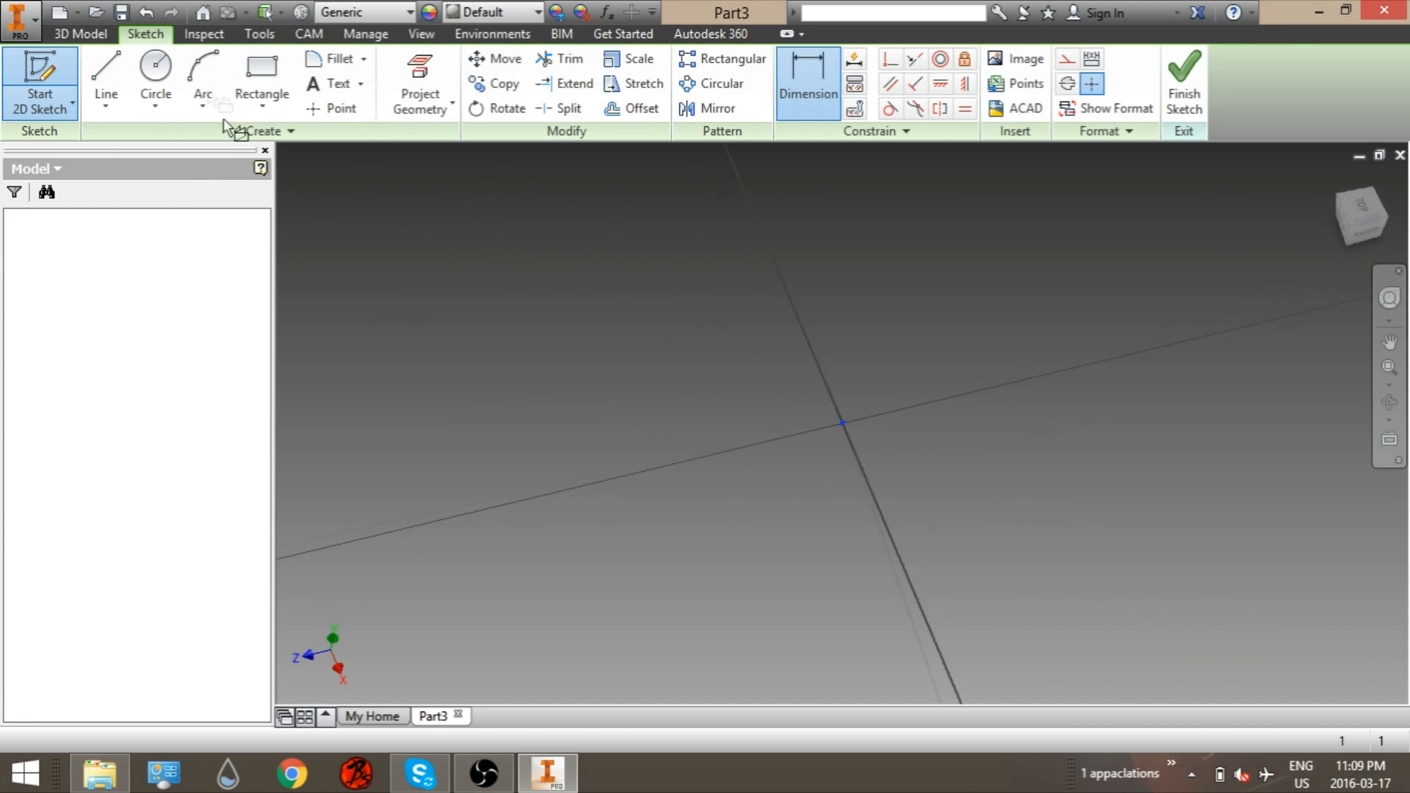
click(262, 77)
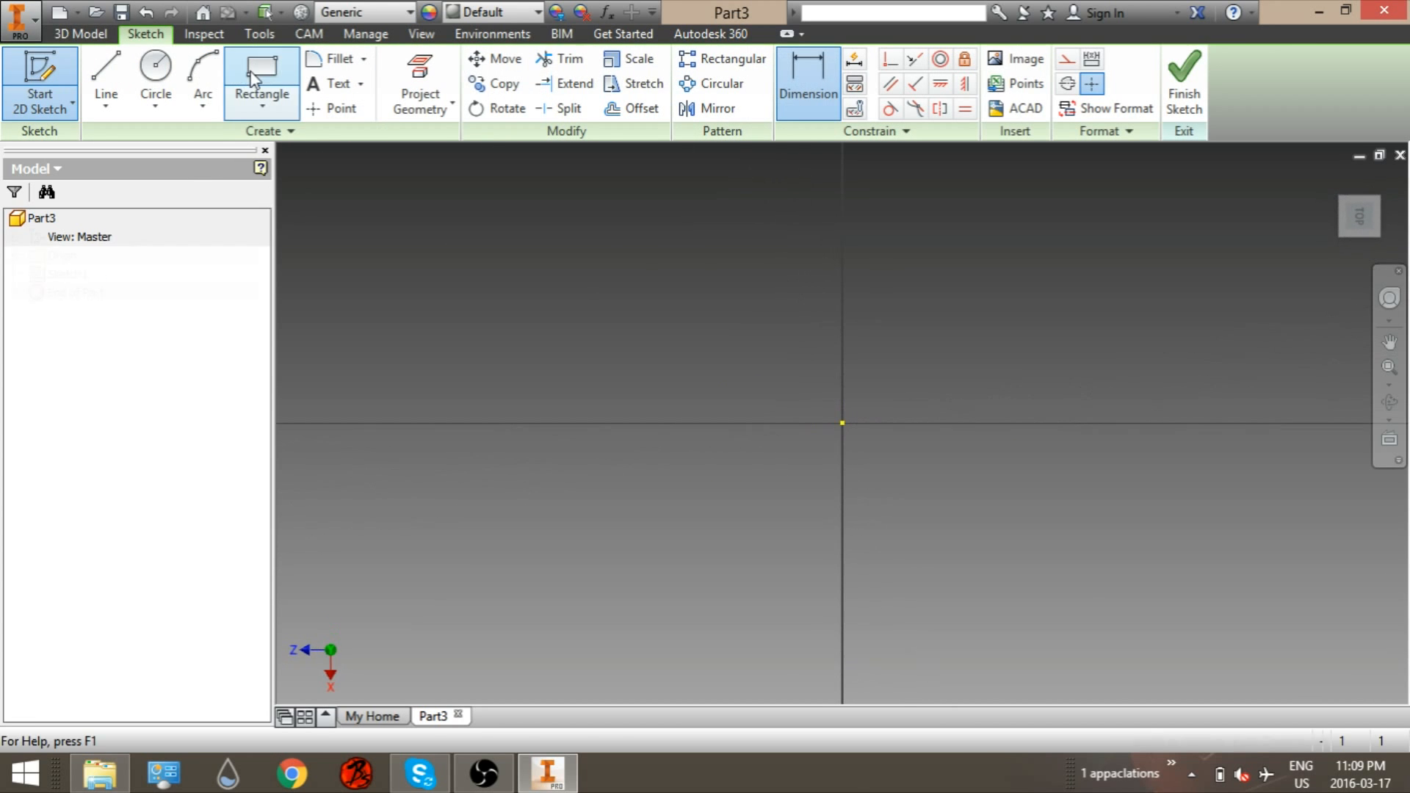
double_click(841, 423)
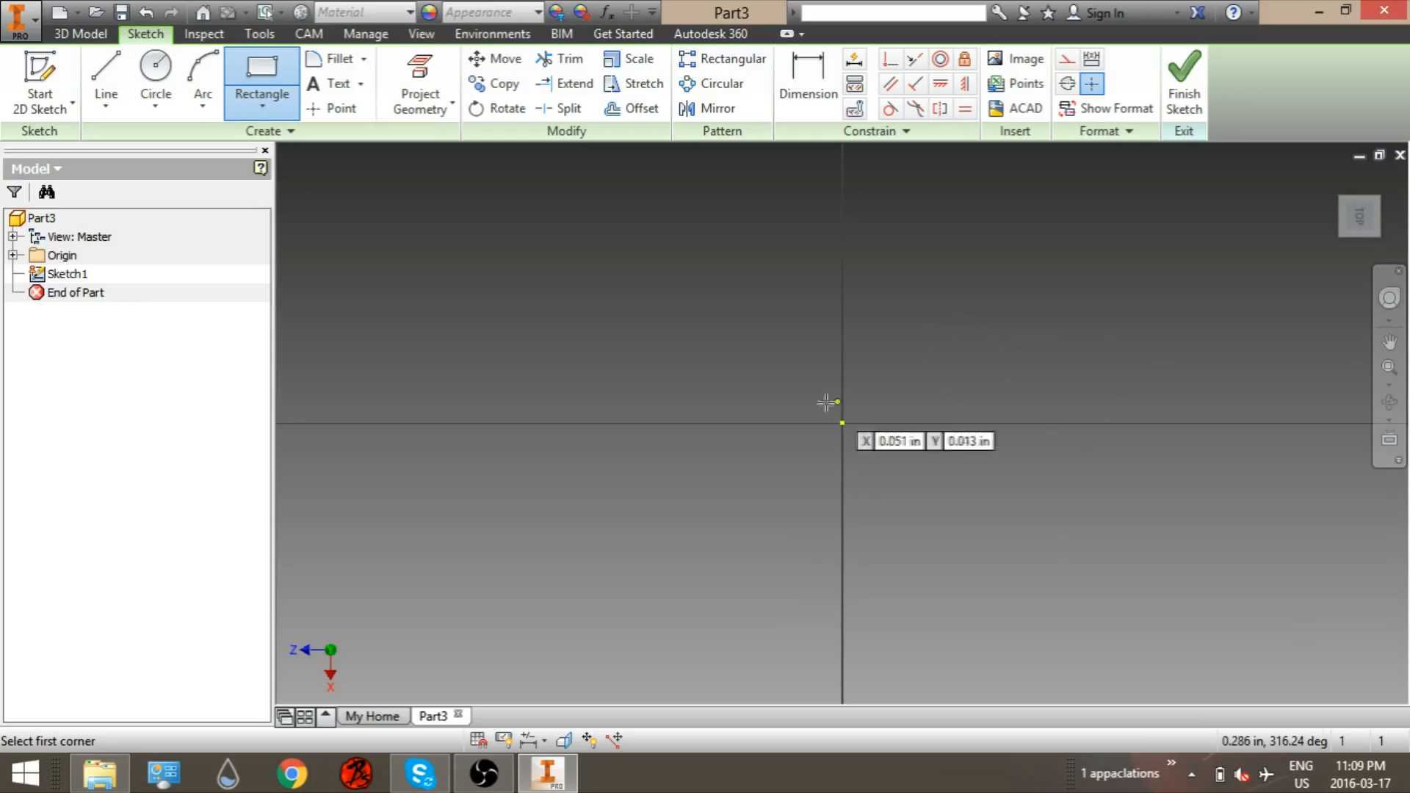
click(842, 423)
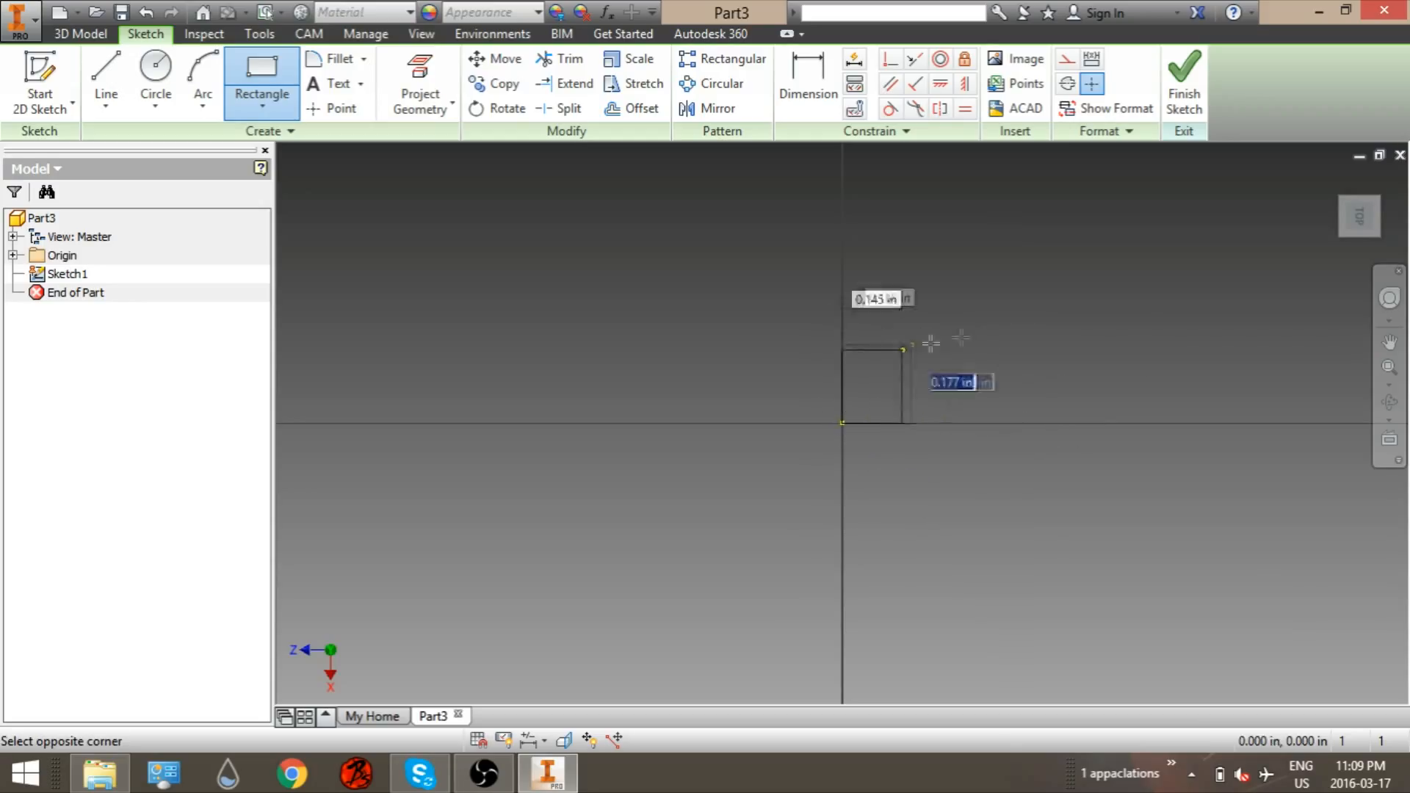
text(2)
key(Tab)
text(2)
key(Return)
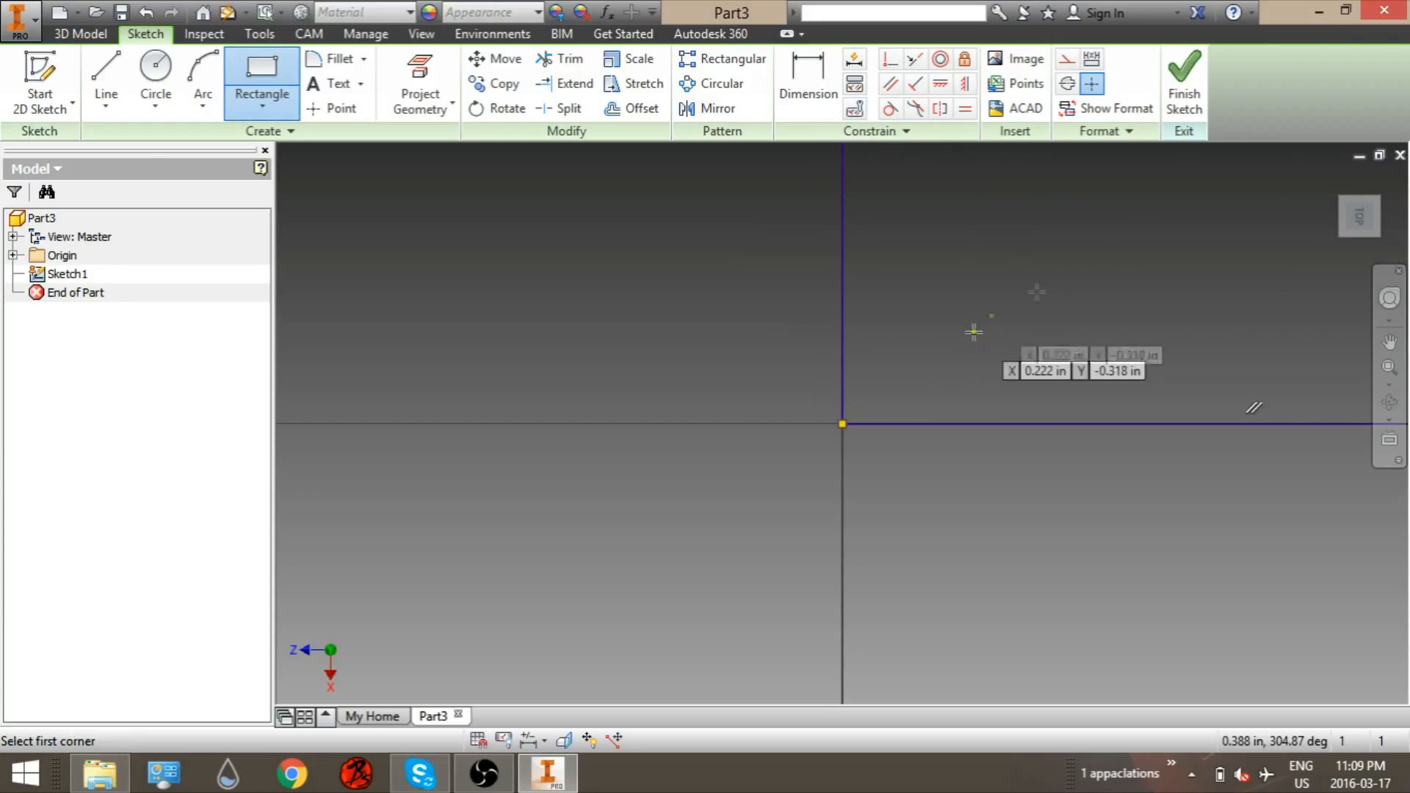
Step: Finish the sketch and extrude the square profile 2 in into a block
click(1184, 84)
click(107, 81)
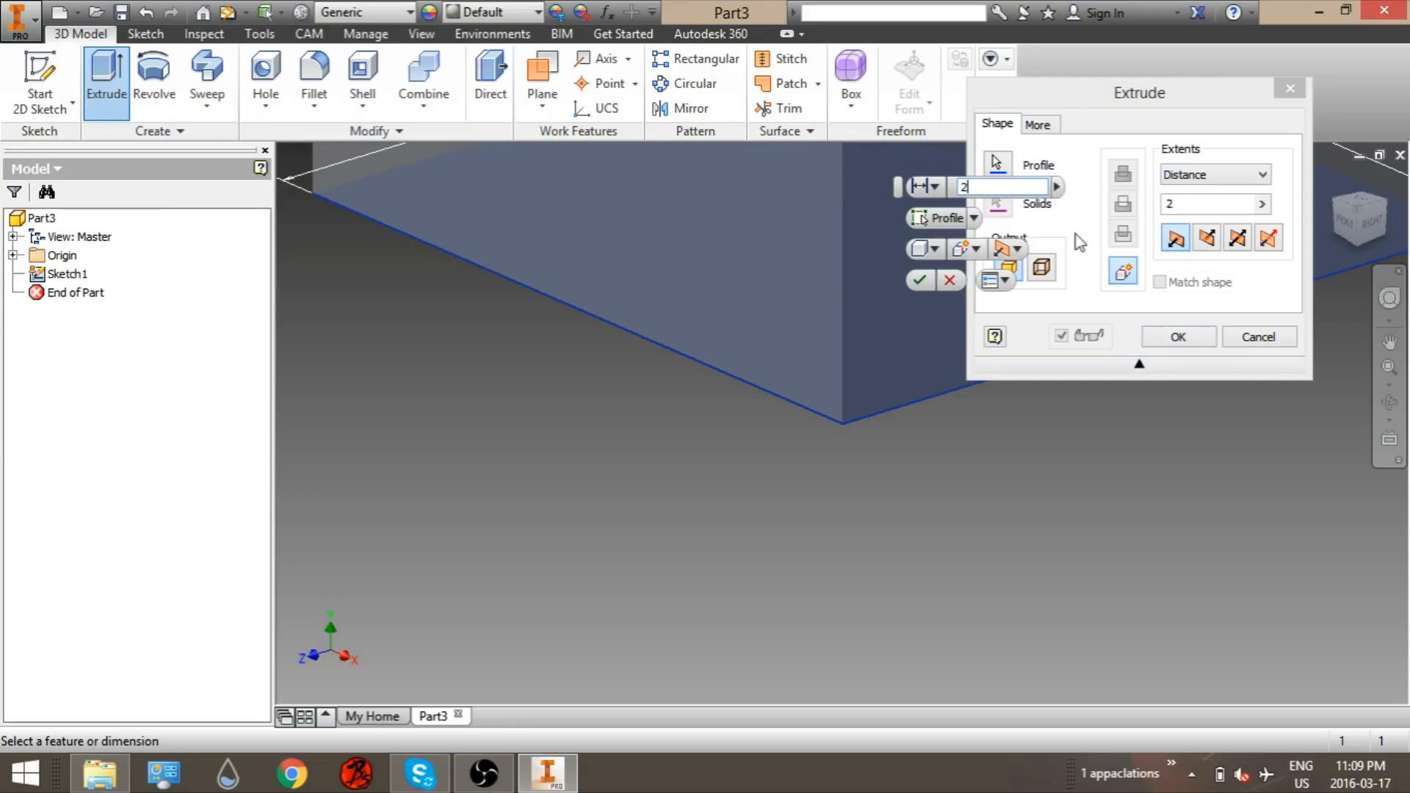
key(Return)
Step: Start a sketch on the block's front face and draw a 1 in by 1 in rectangle on it
scroll(1081, 210, up, 4)
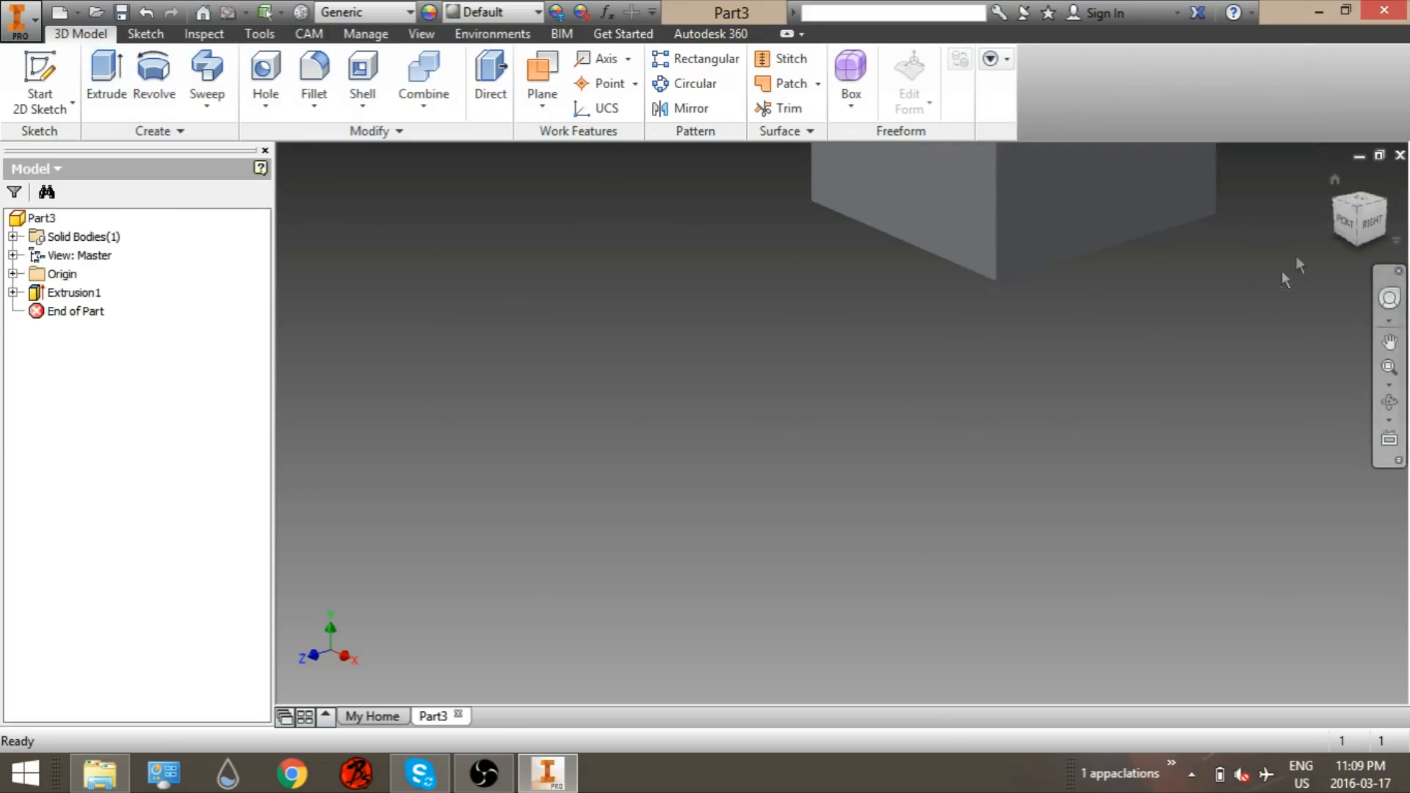
click(1342, 229)
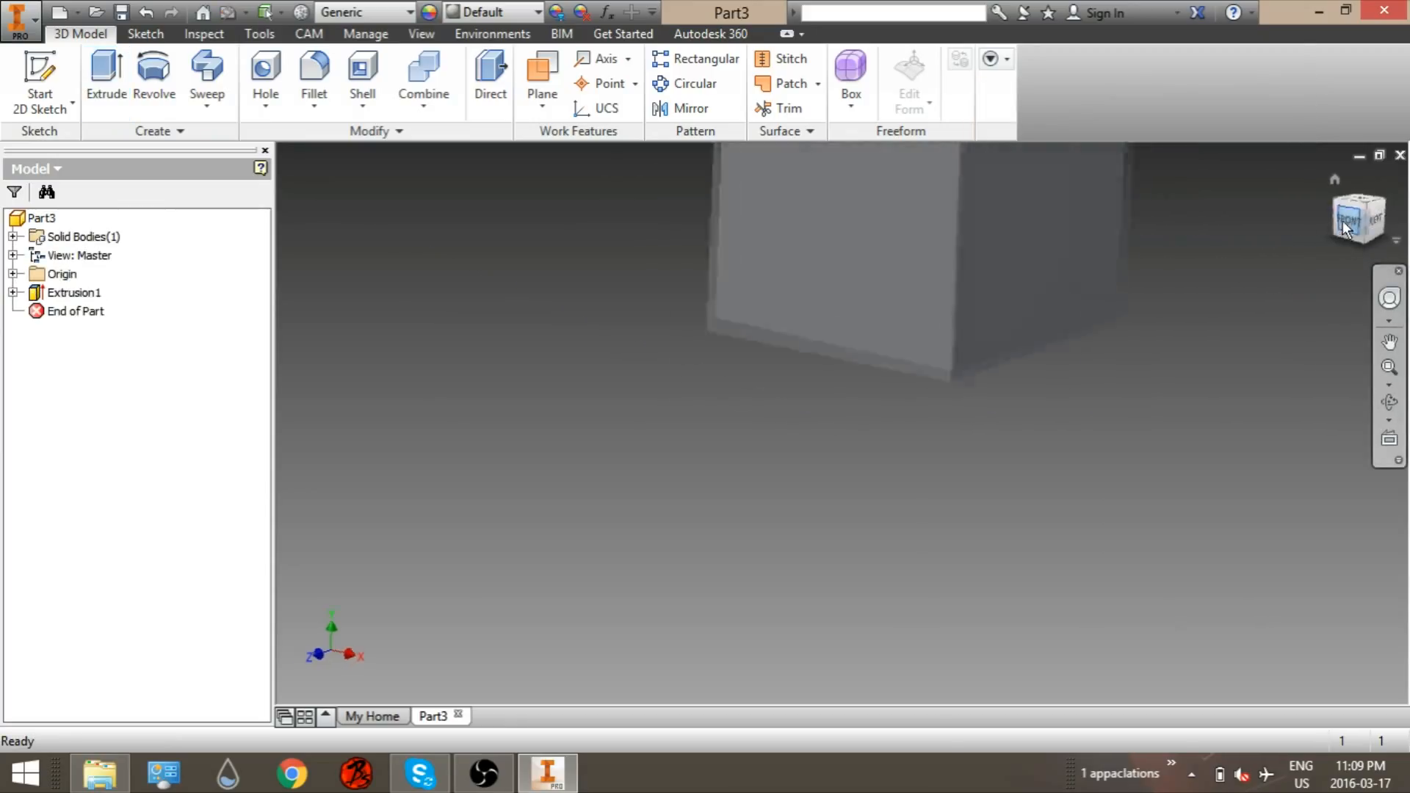
middle_drag(1062, 335, 940, 328)
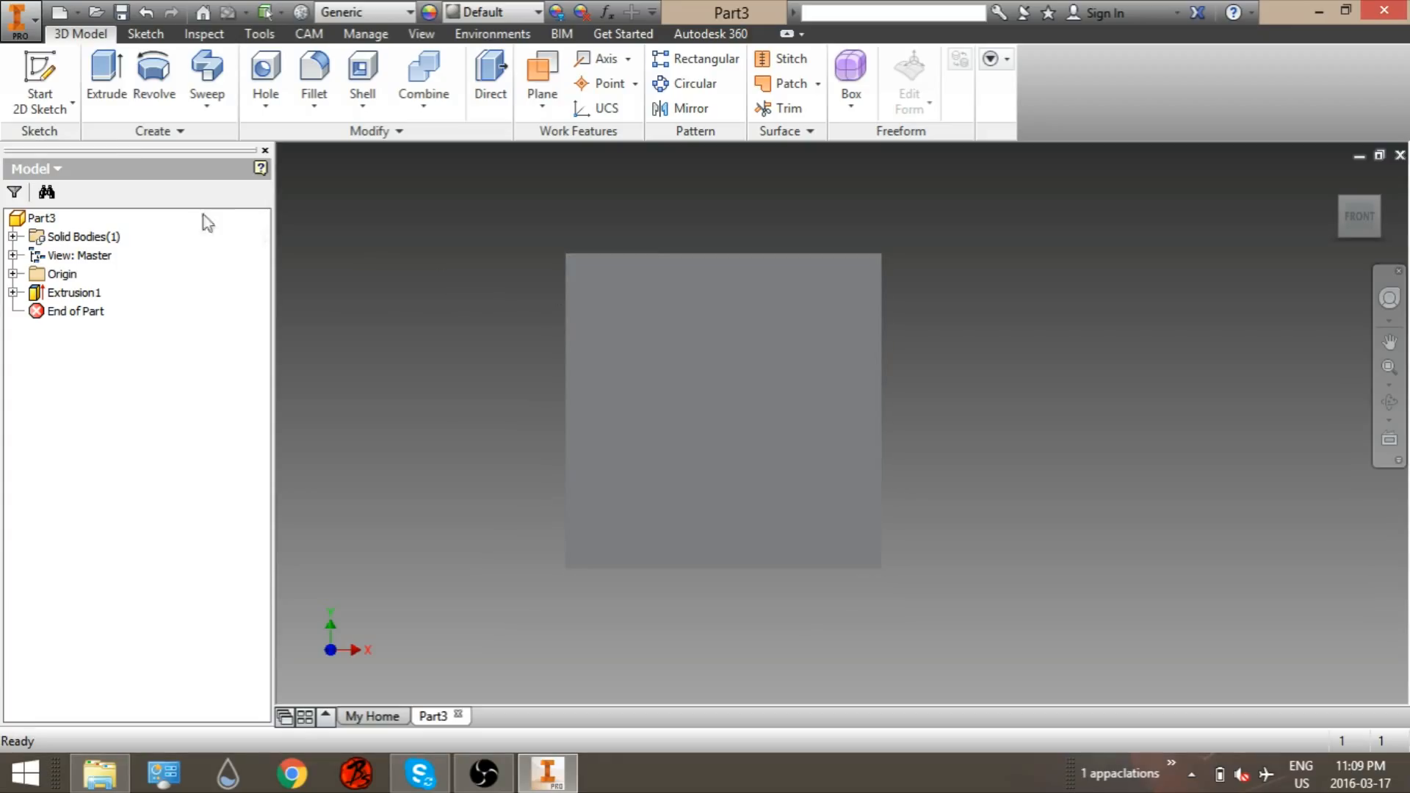
click(39, 77)
click(657, 420)
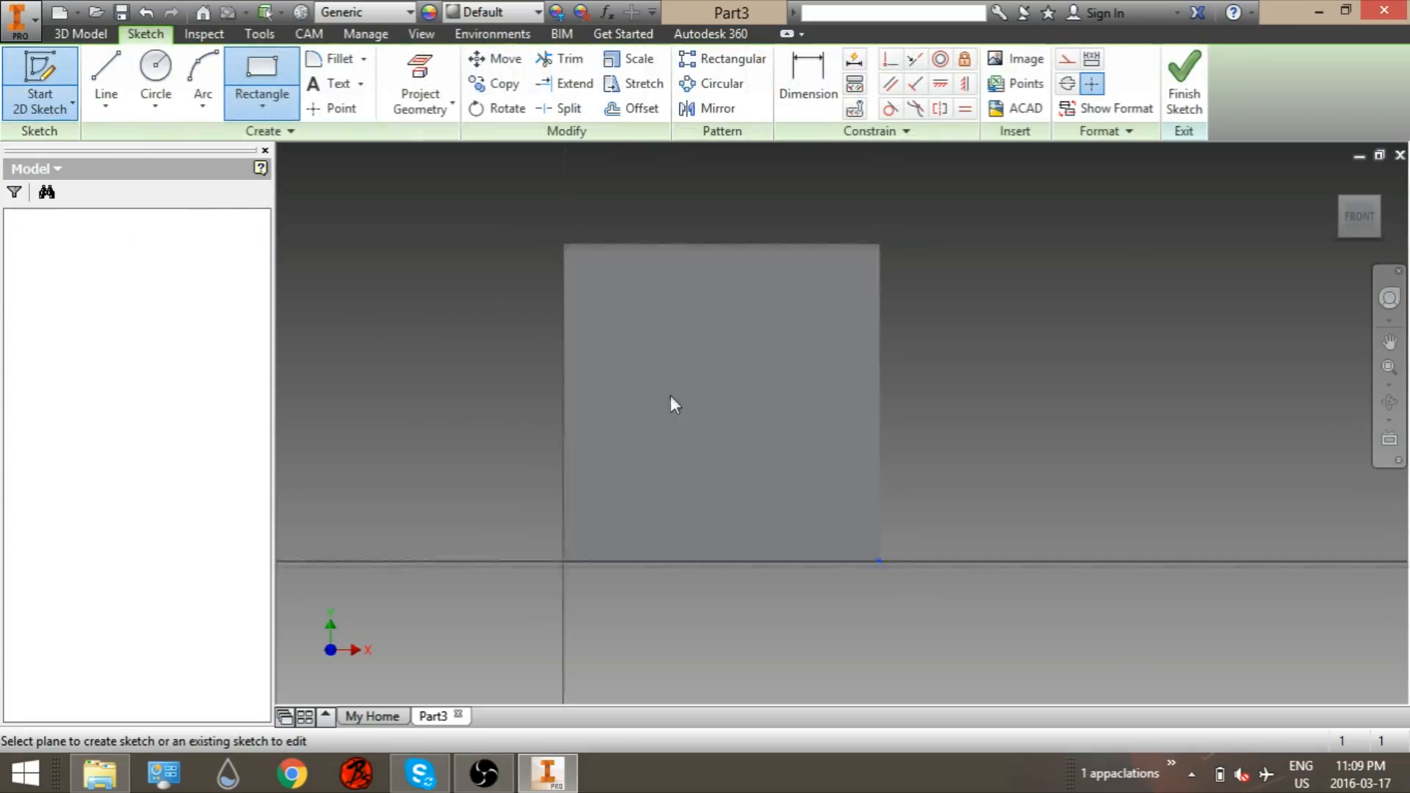
middle_drag(381, 239, 352, 405)
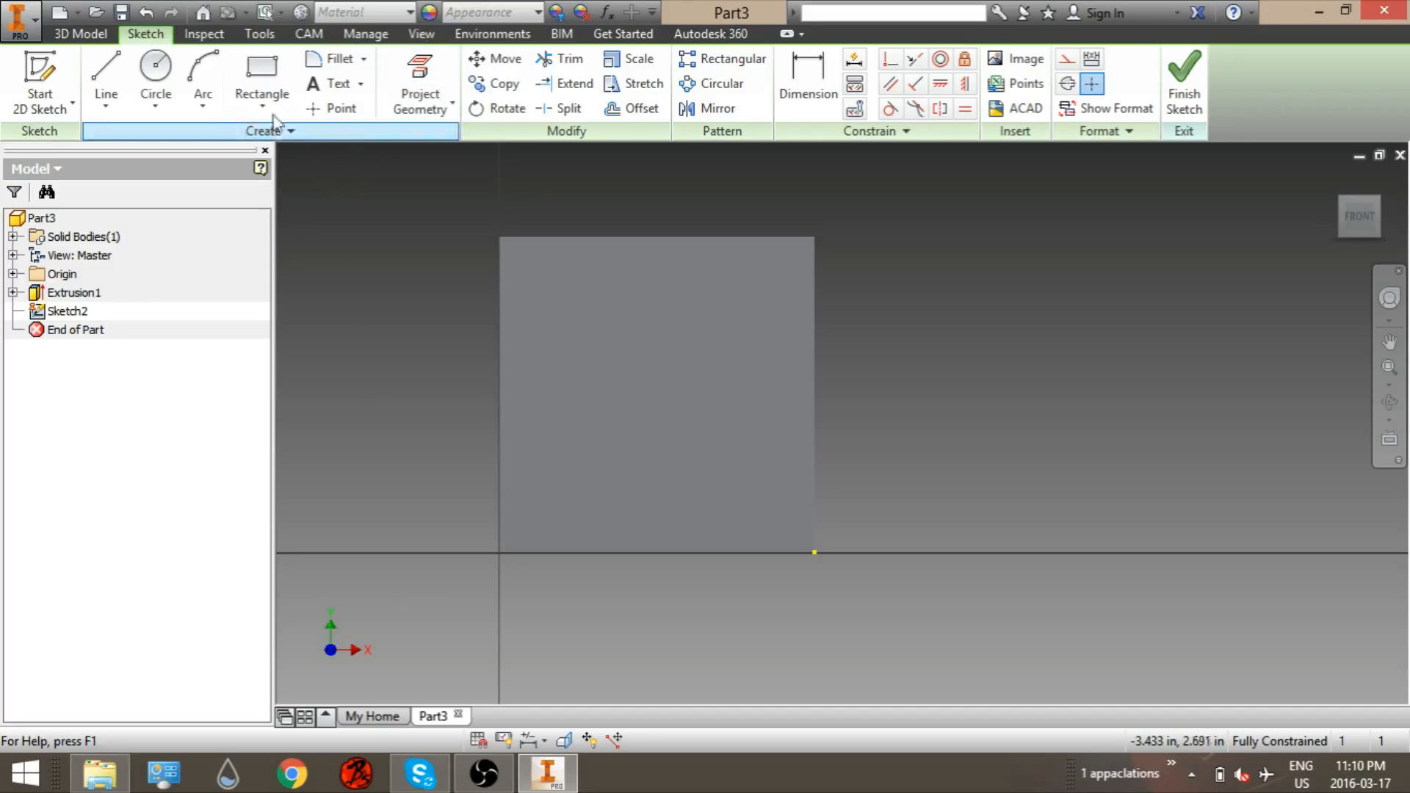
click(266, 81)
click(566, 448)
text(1)
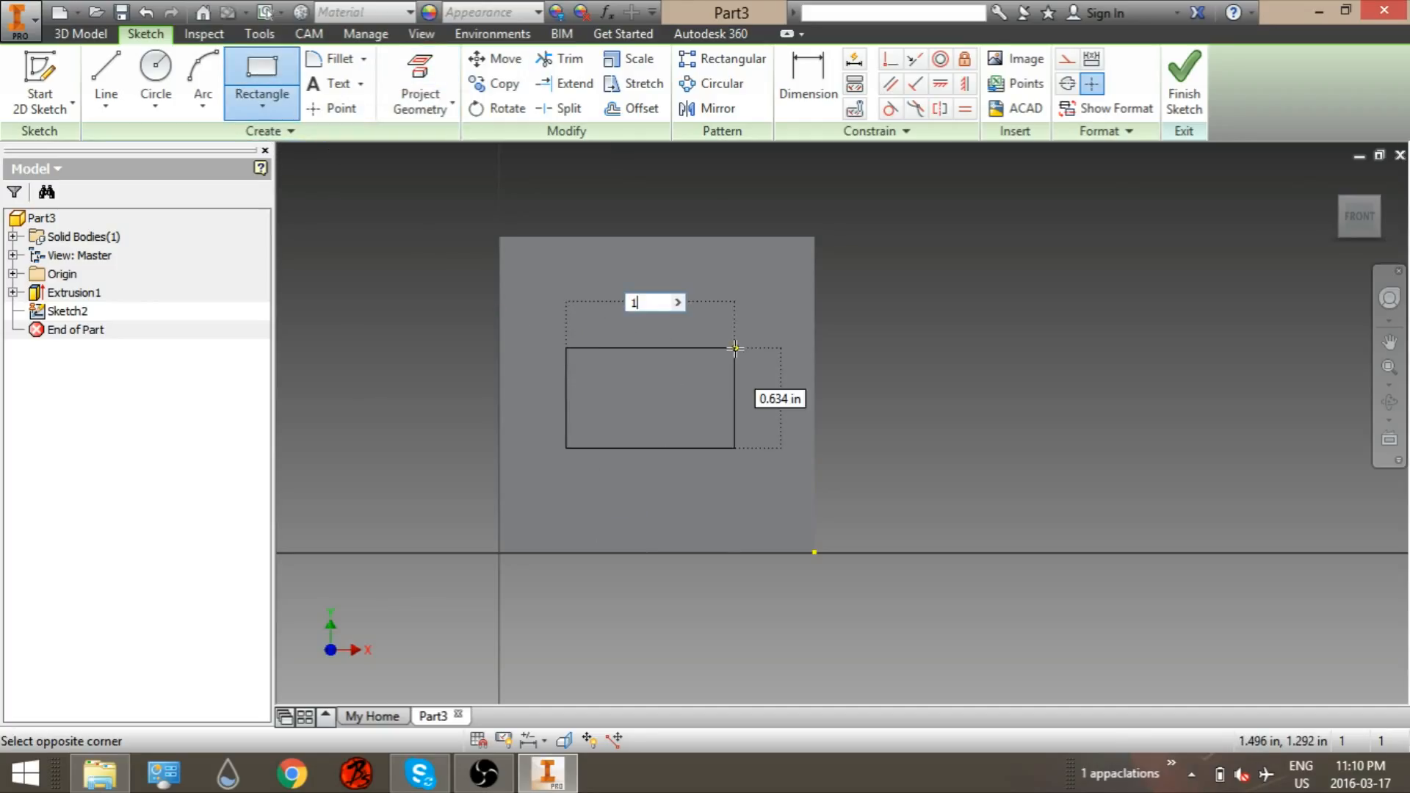
key(Tab)
text(1)
key(Return)
Step: Dimension the small rectangle 0.5 in from the block's top edge and 0.5 in from its right edge
click(807, 81)
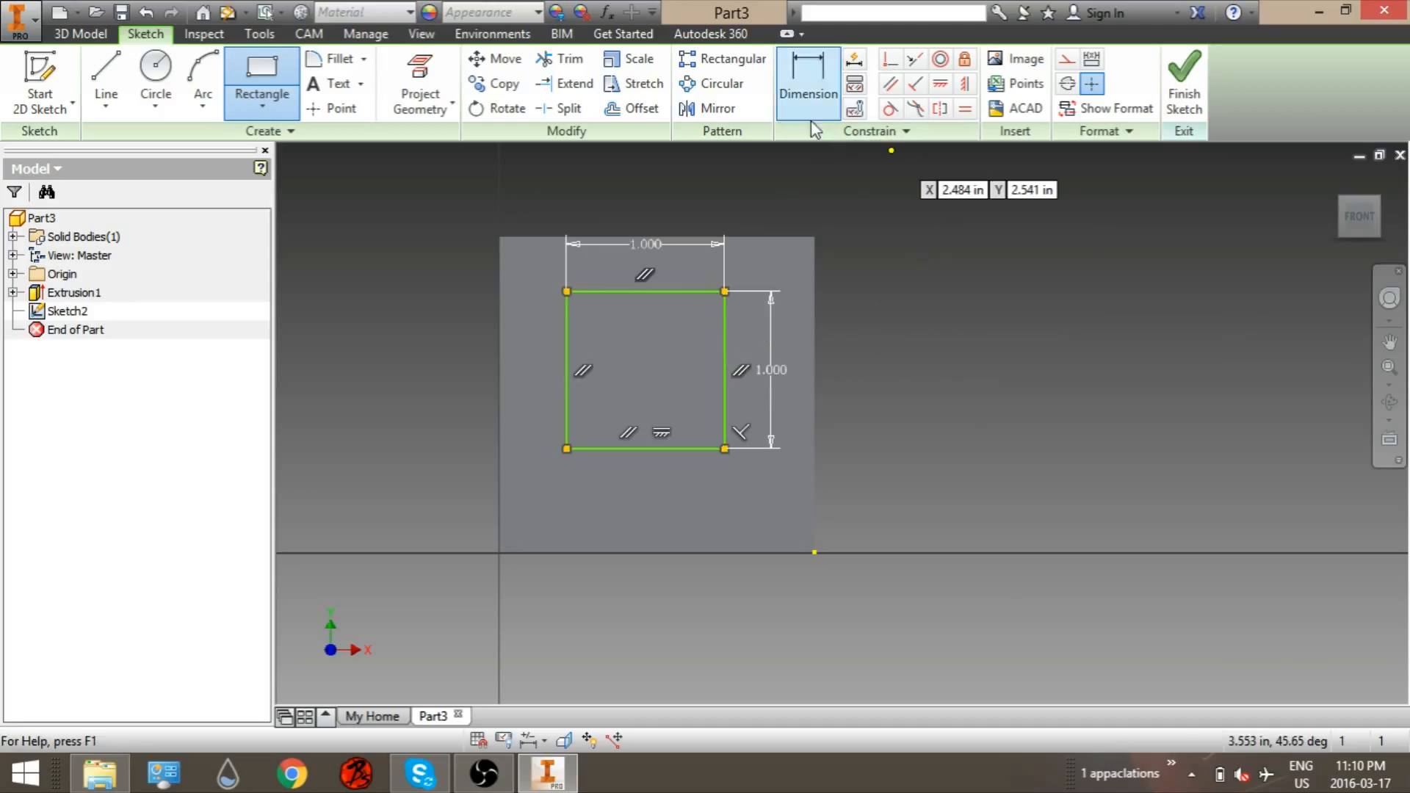
click(712, 292)
click(715, 237)
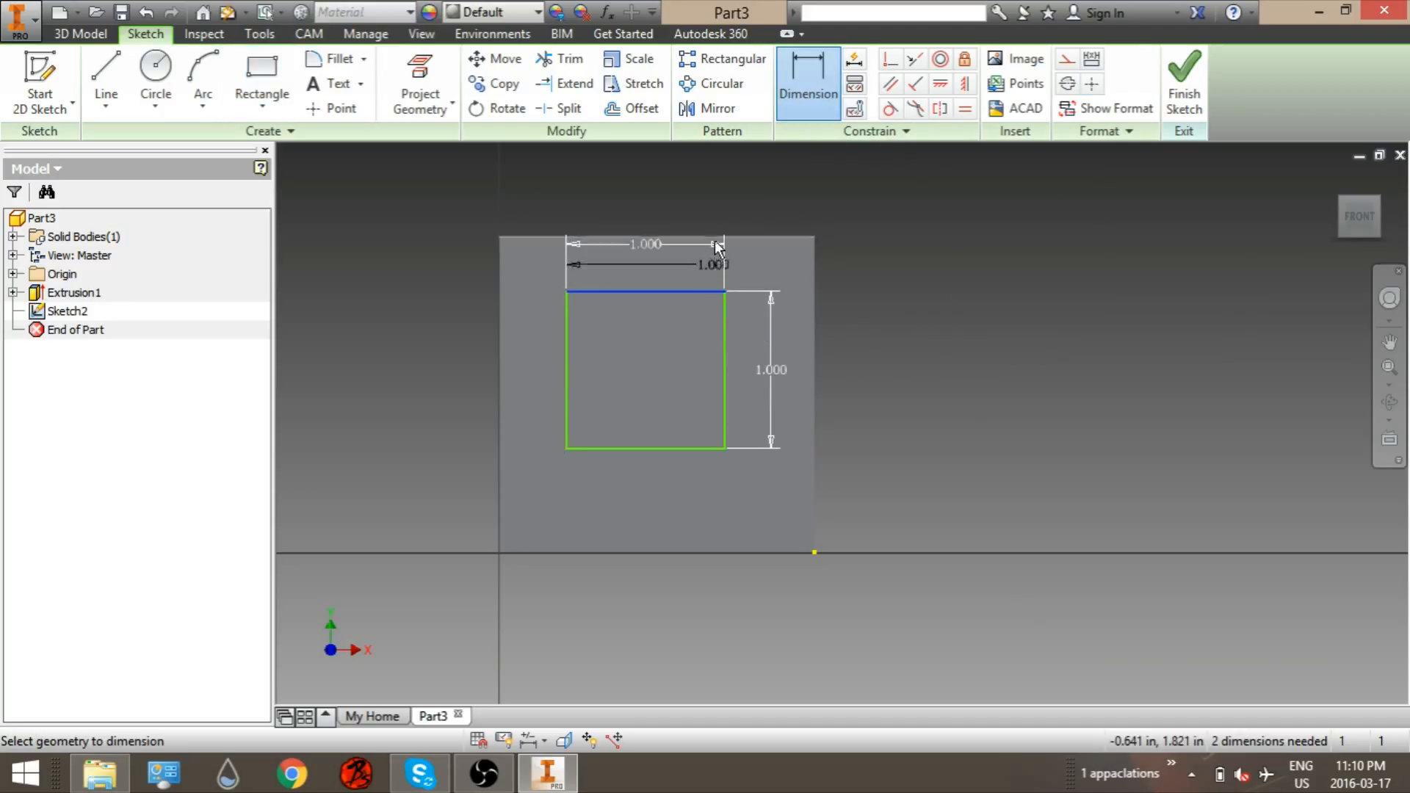
click(738, 235)
click(937, 268)
text(.5)
key(Return)
click(723, 387)
click(812, 390)
click(790, 637)
text(.5)
key(Return)
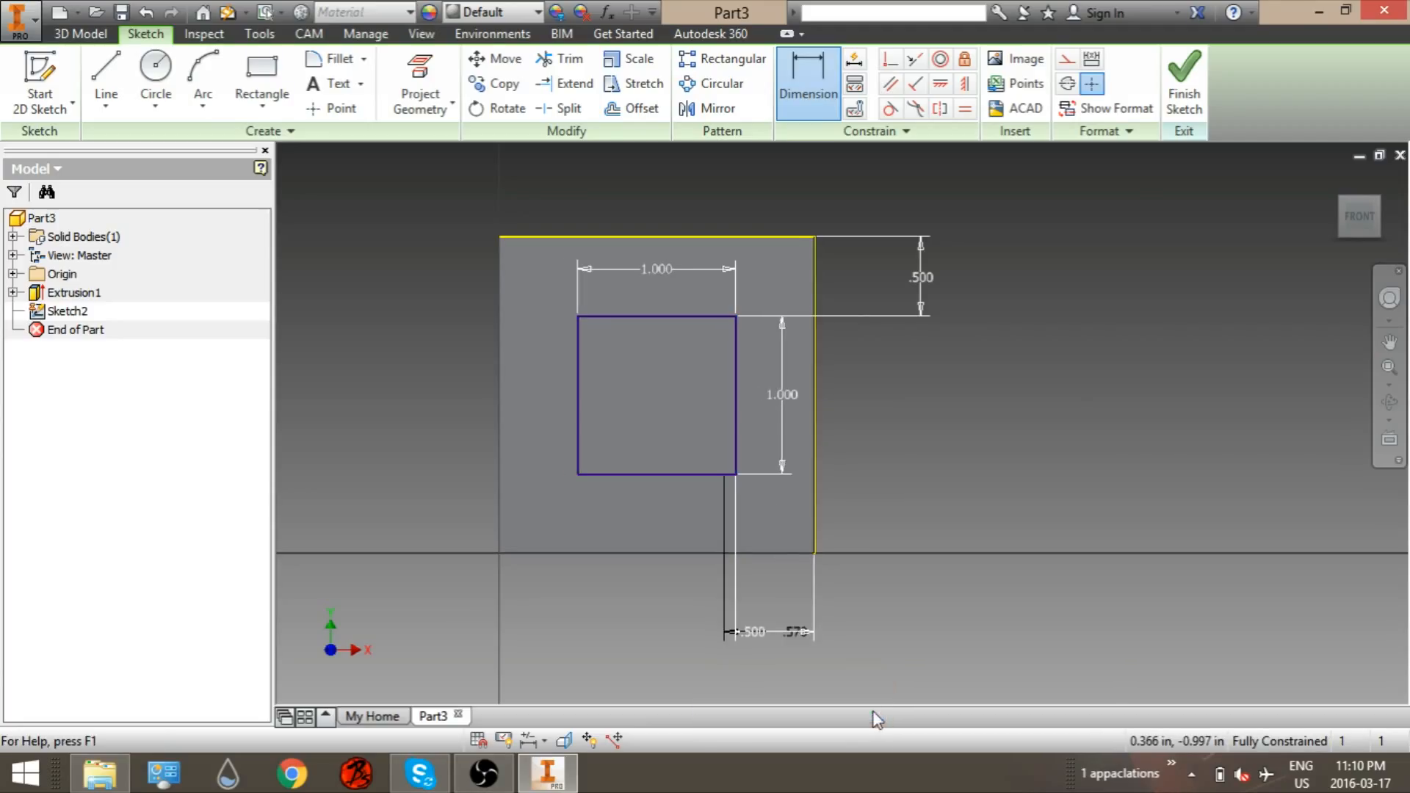
Step: Finish the sketch and extrude the small square as a Cut 1/2 in deep into the block
click(1197, 108)
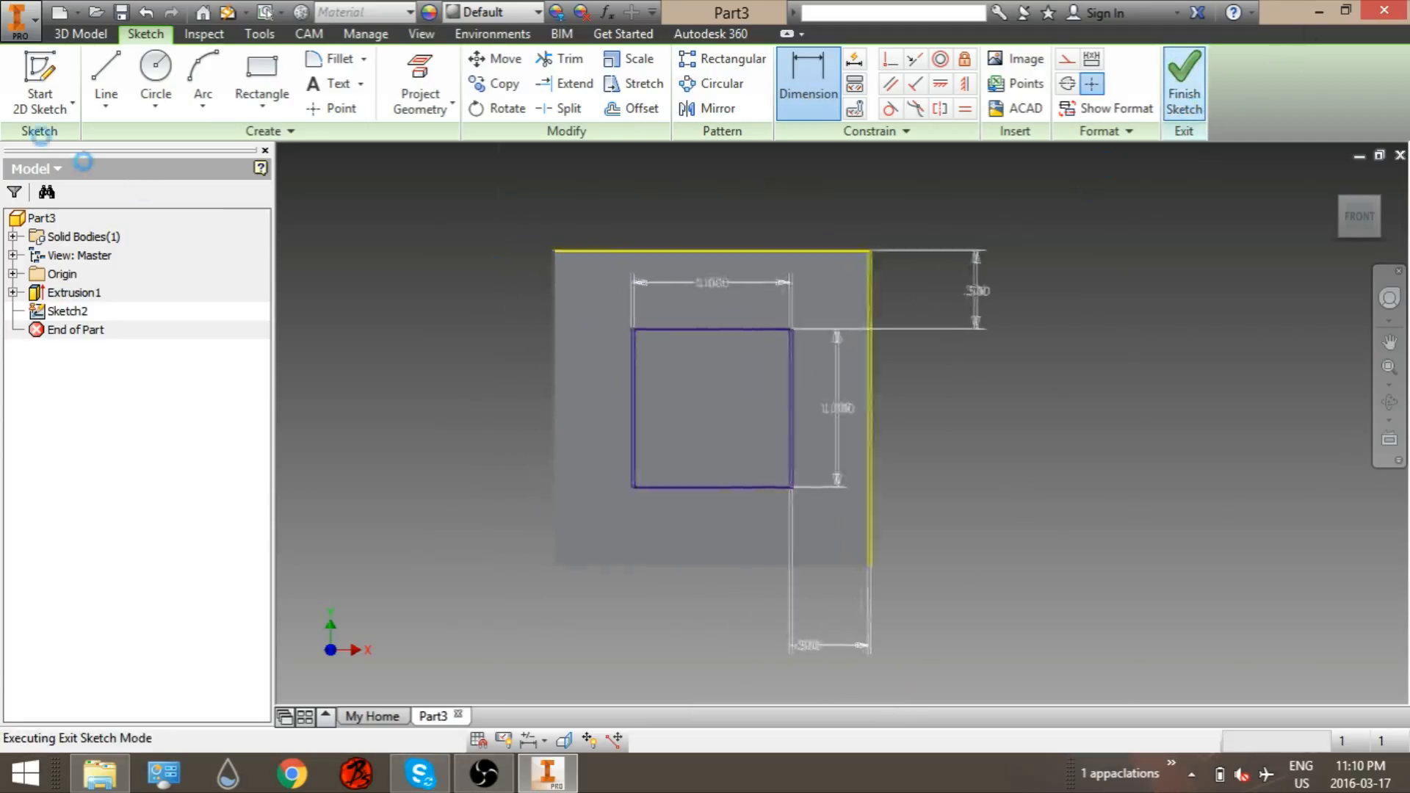
key(e)
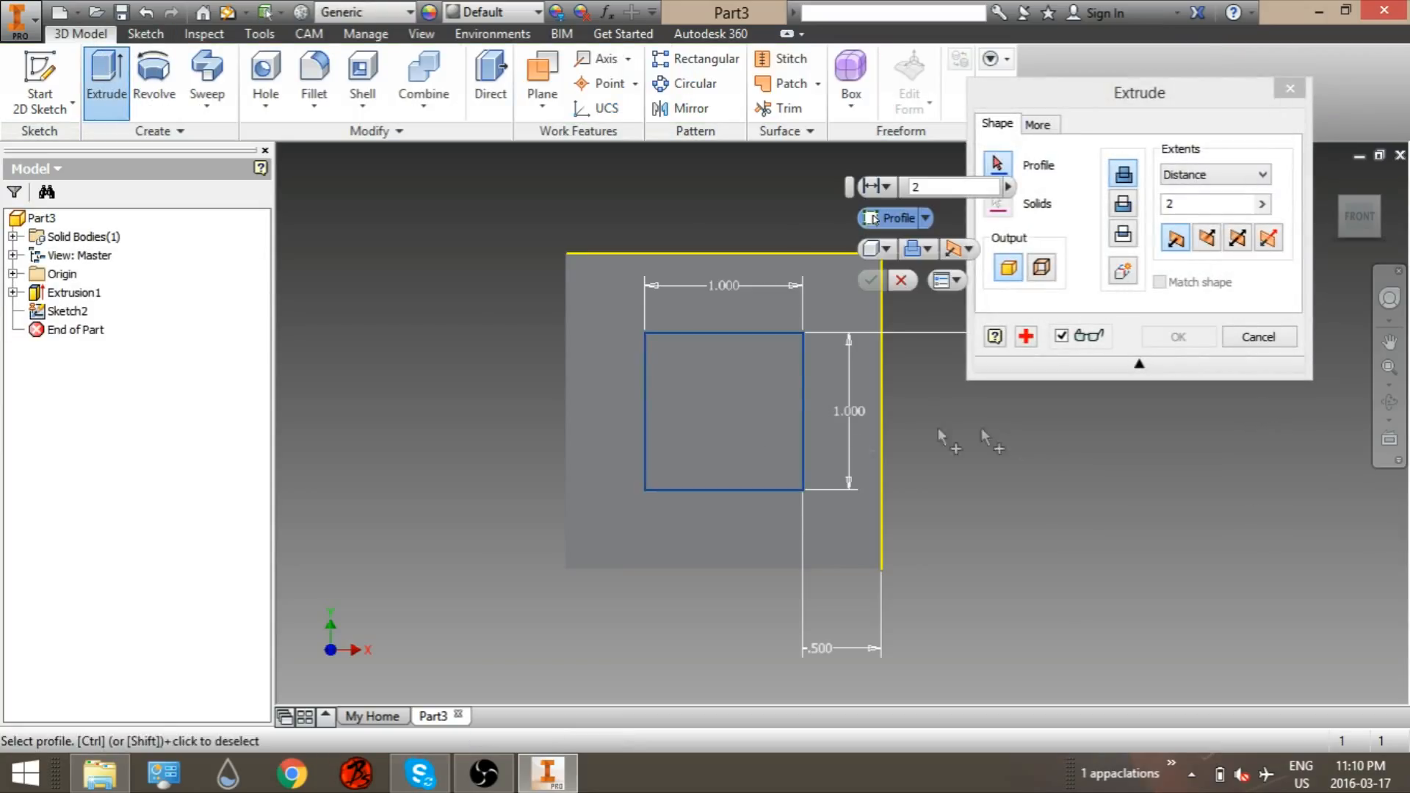
click(808, 483)
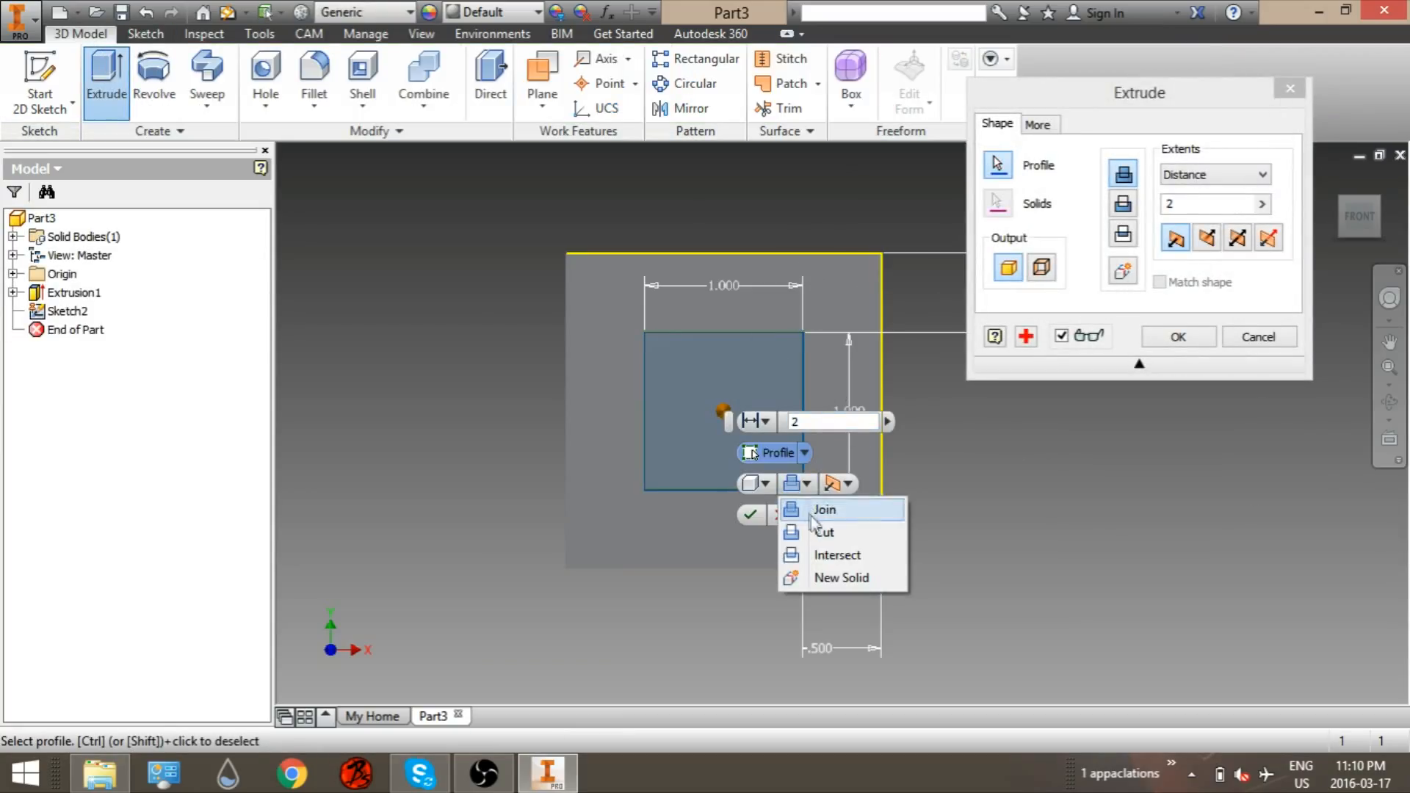
click(823, 532)
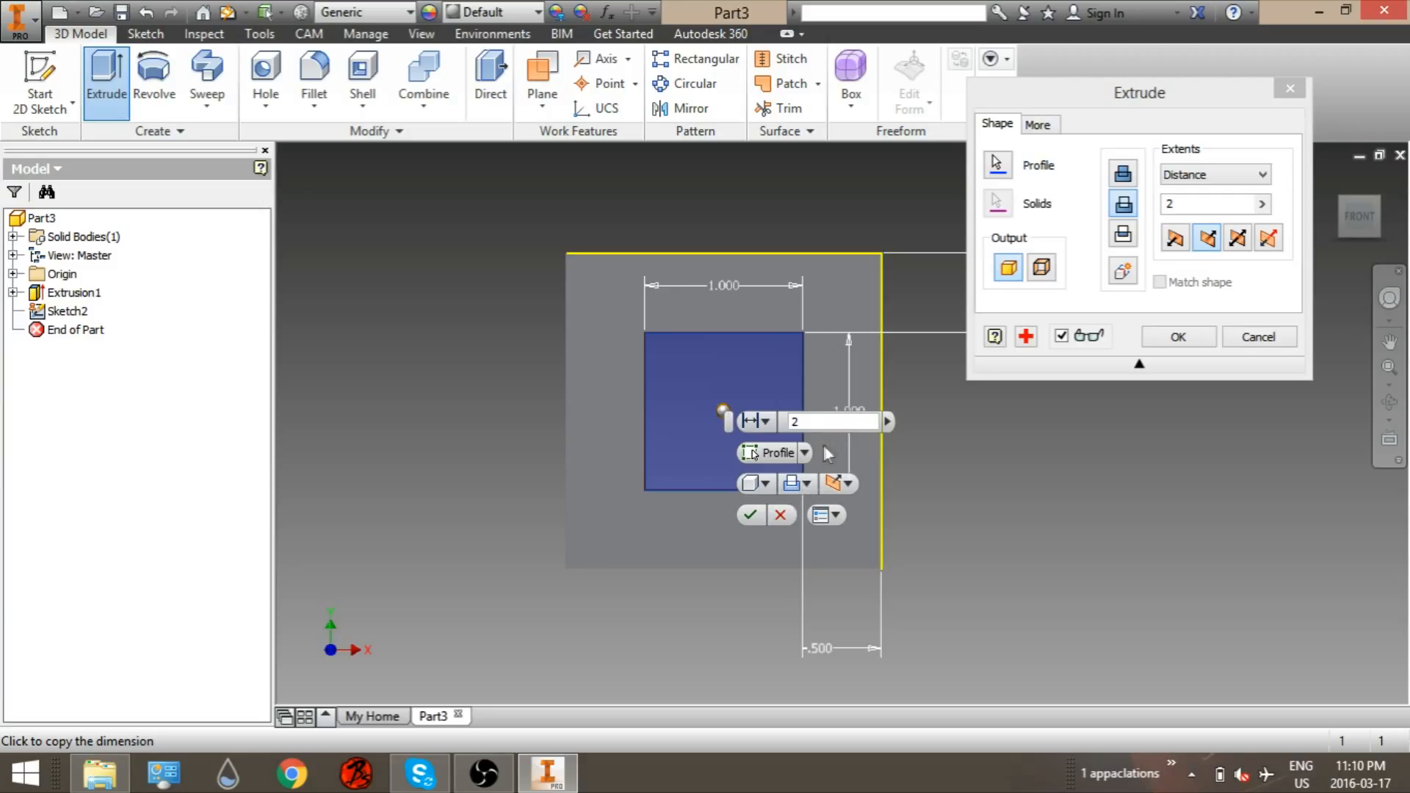
double_click(822, 421)
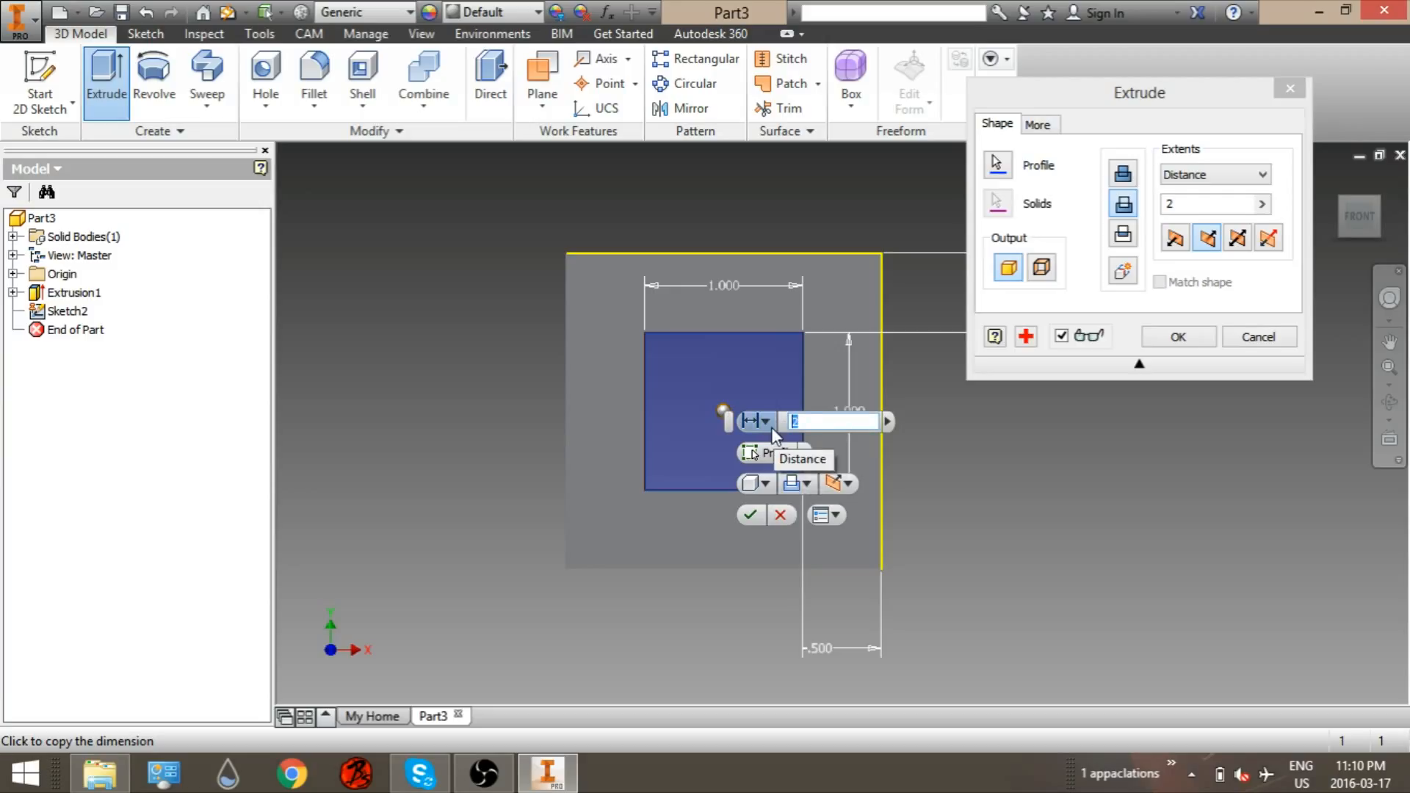
text(1/2)
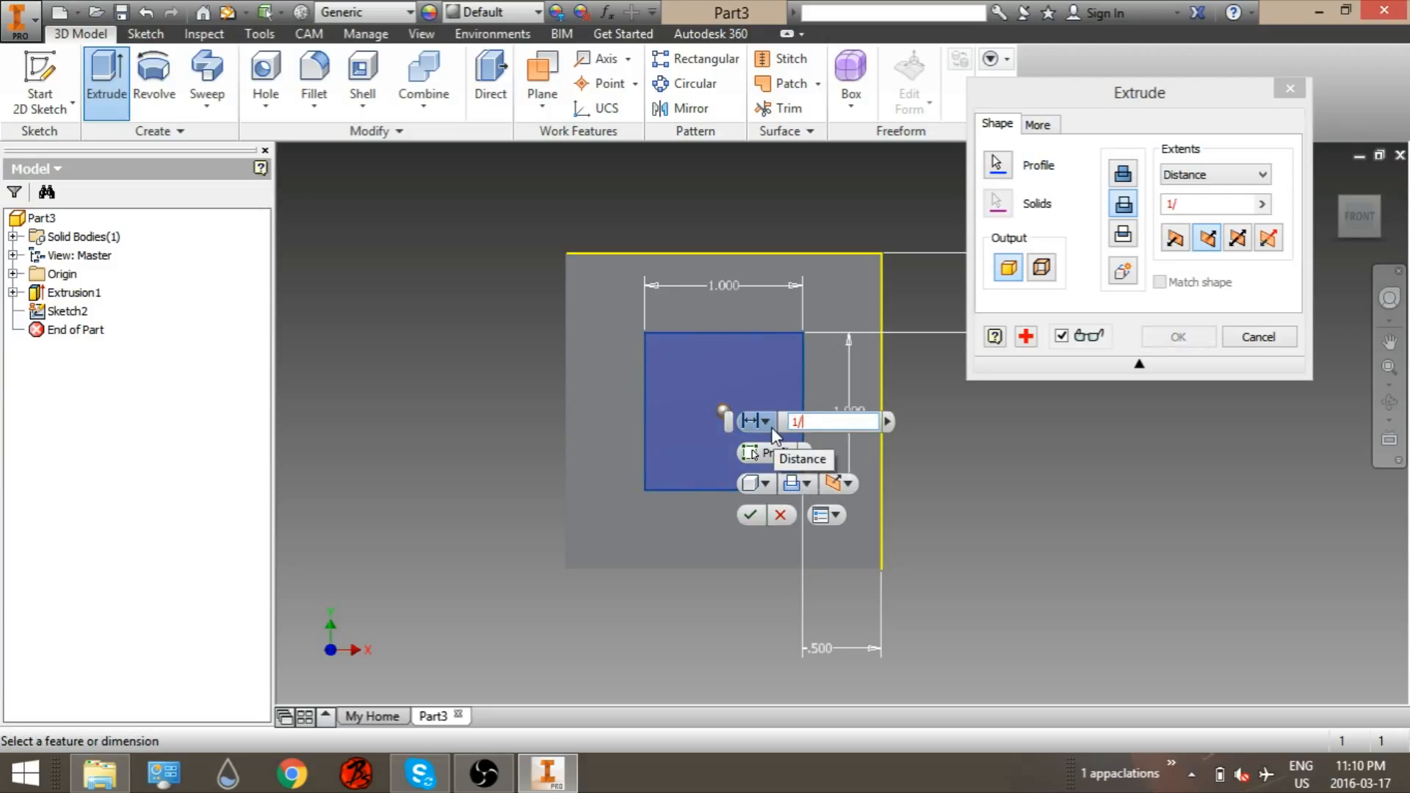
key(Return)
shift+middle_drag(1004, 421, 993, 390)
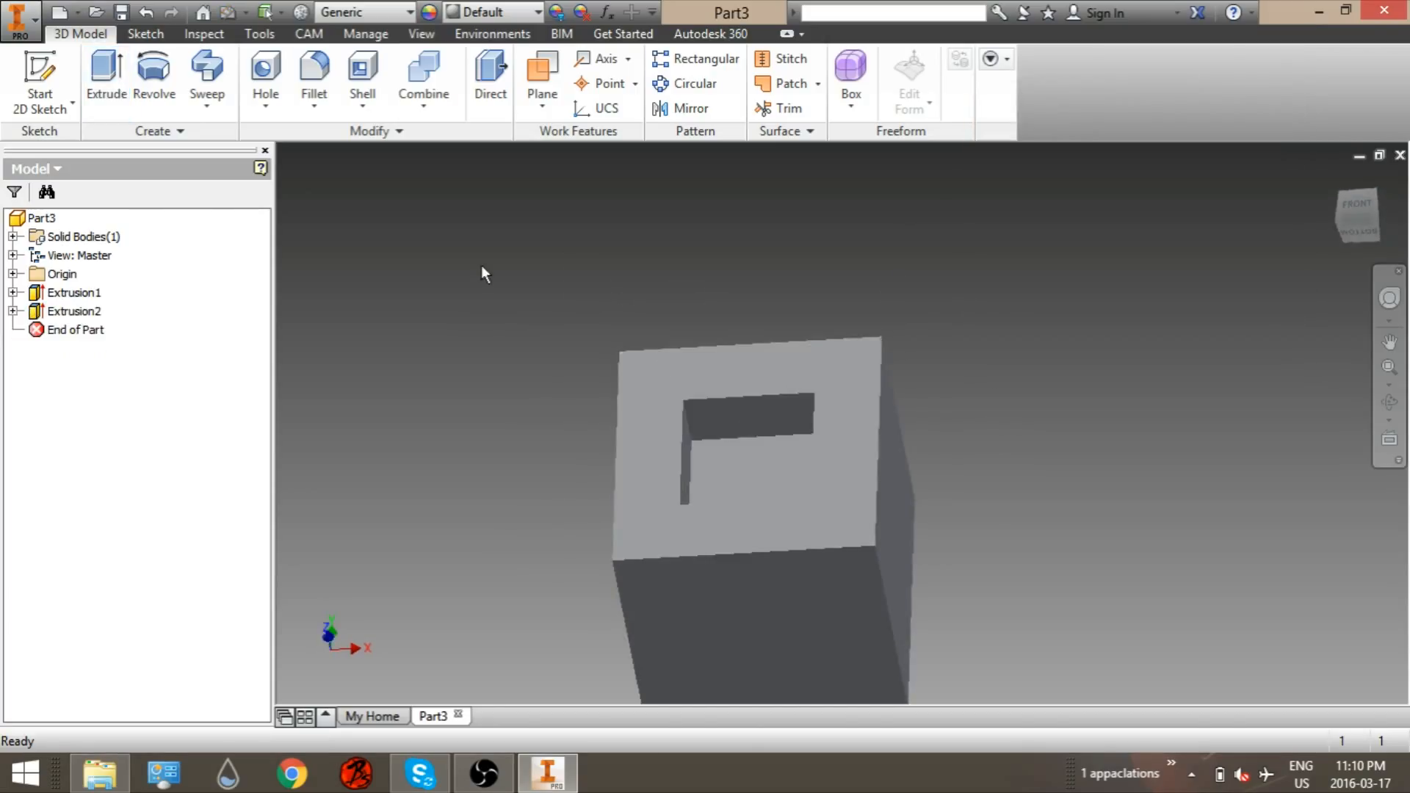
Step: Create a CAM setup with Model orientation and the stock box point at the centre of the top face
click(318, 34)
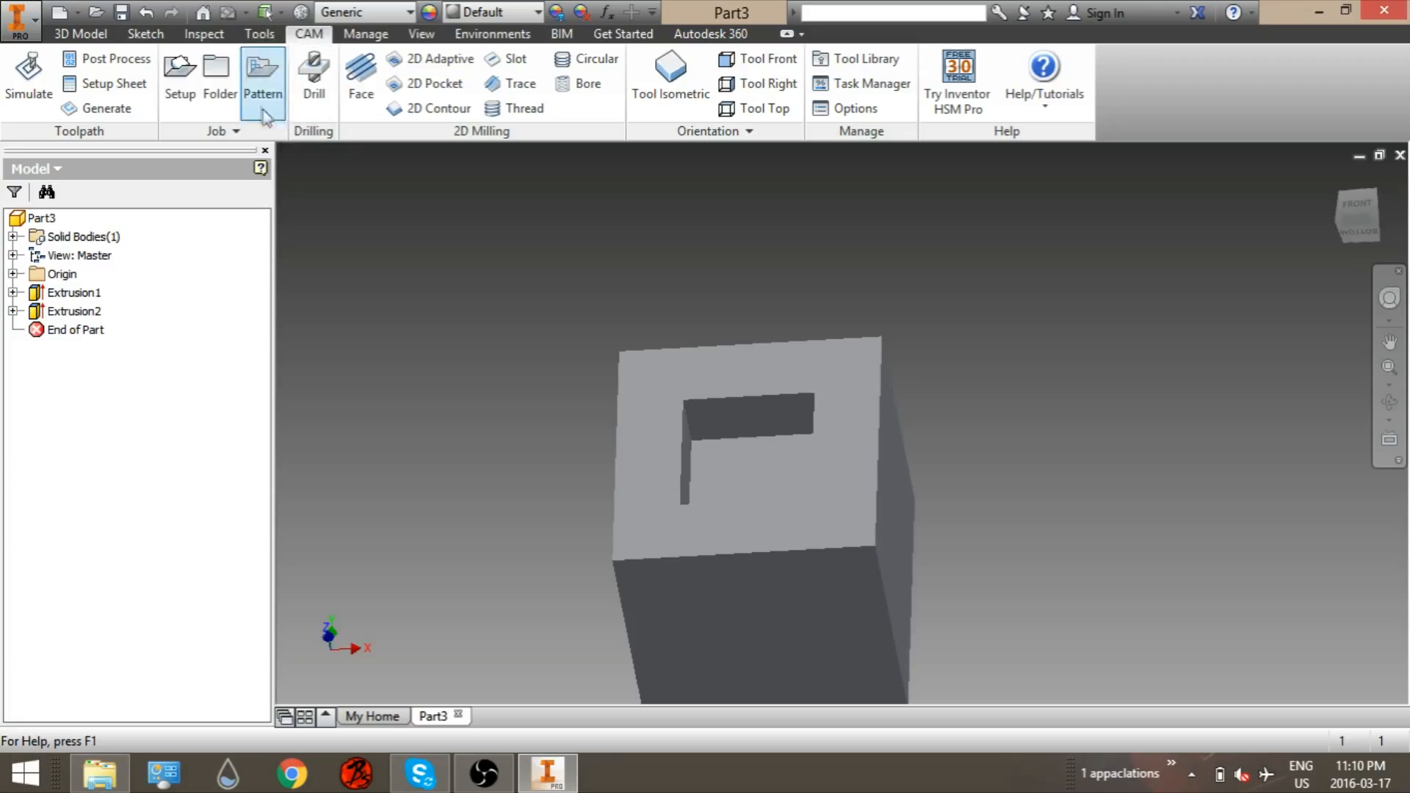
click(180, 92)
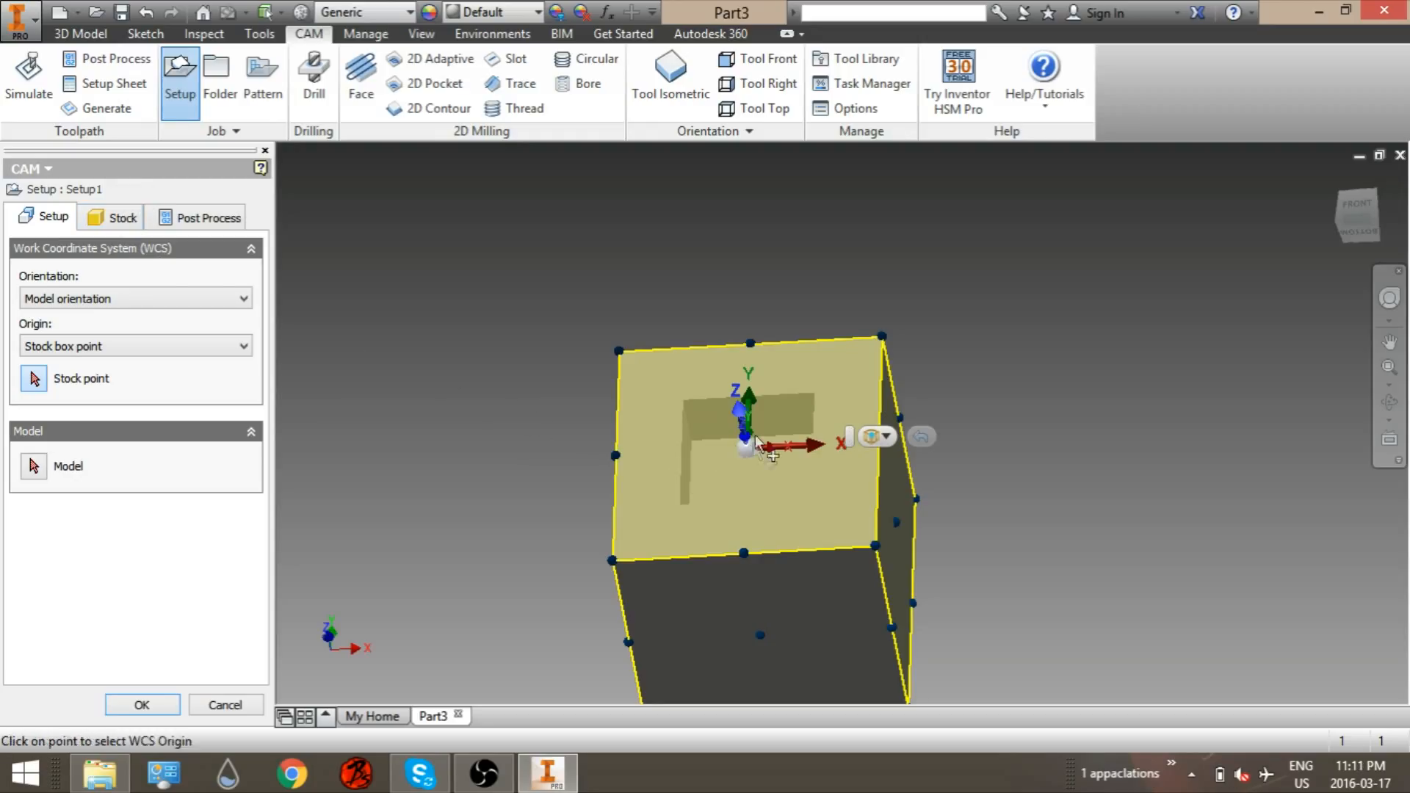
click(744, 552)
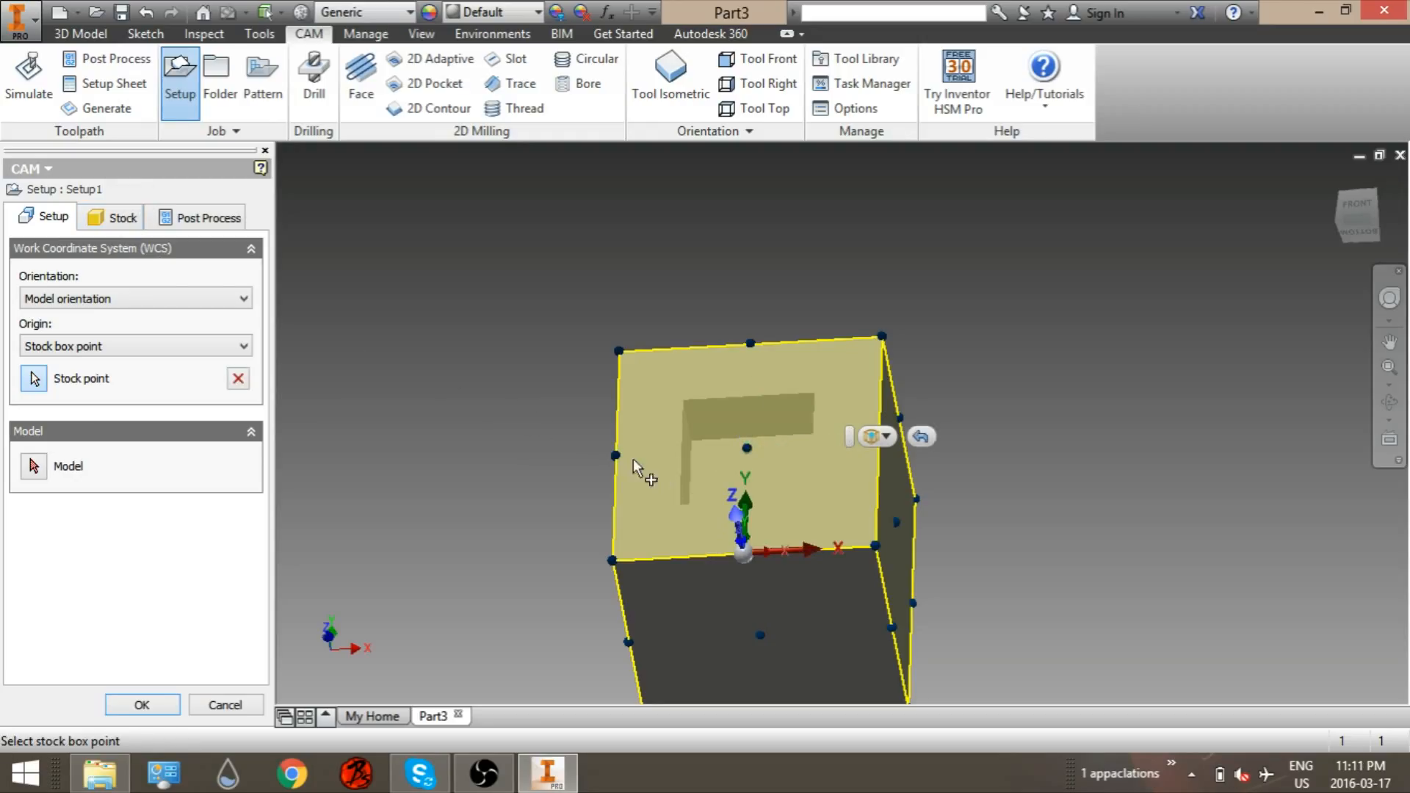
click(746, 448)
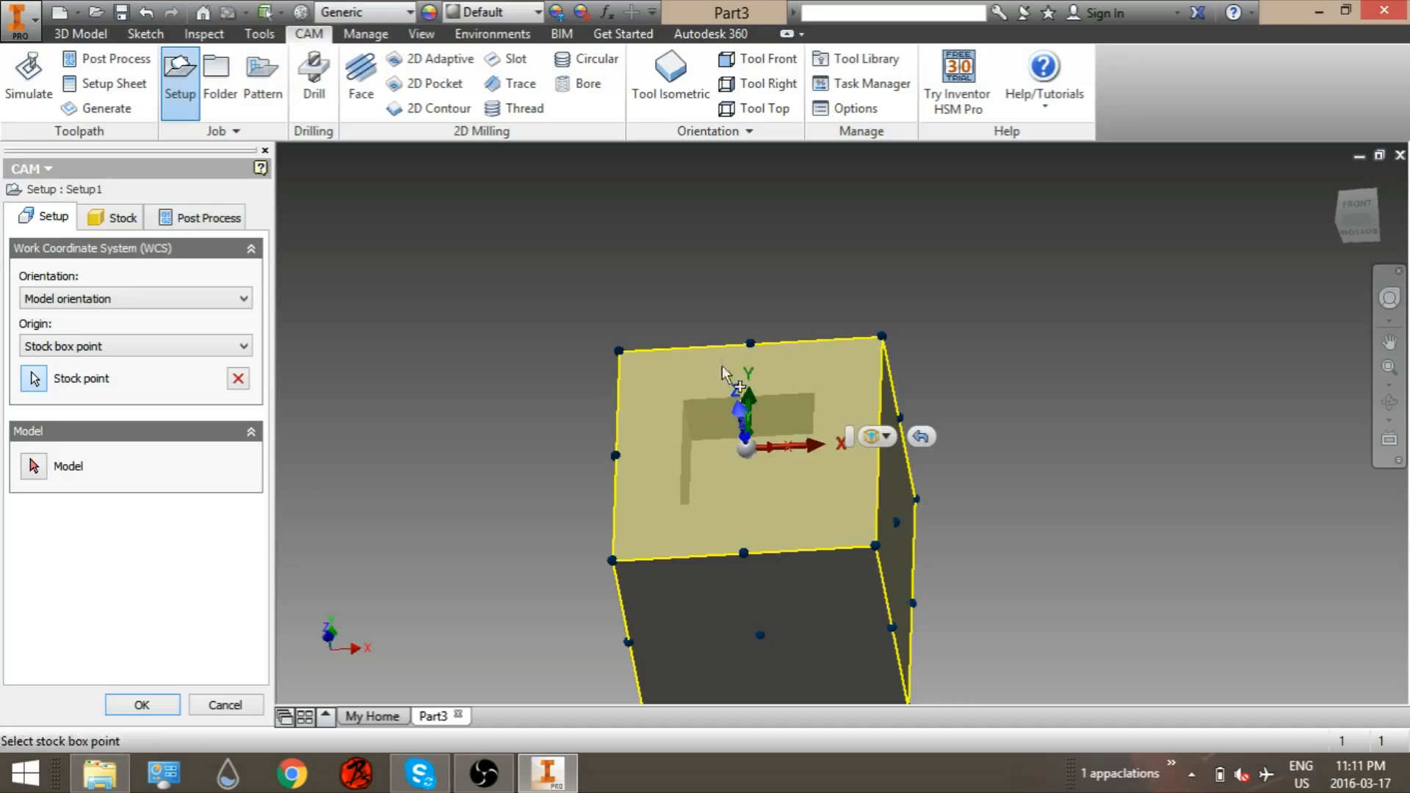
click(104, 298)
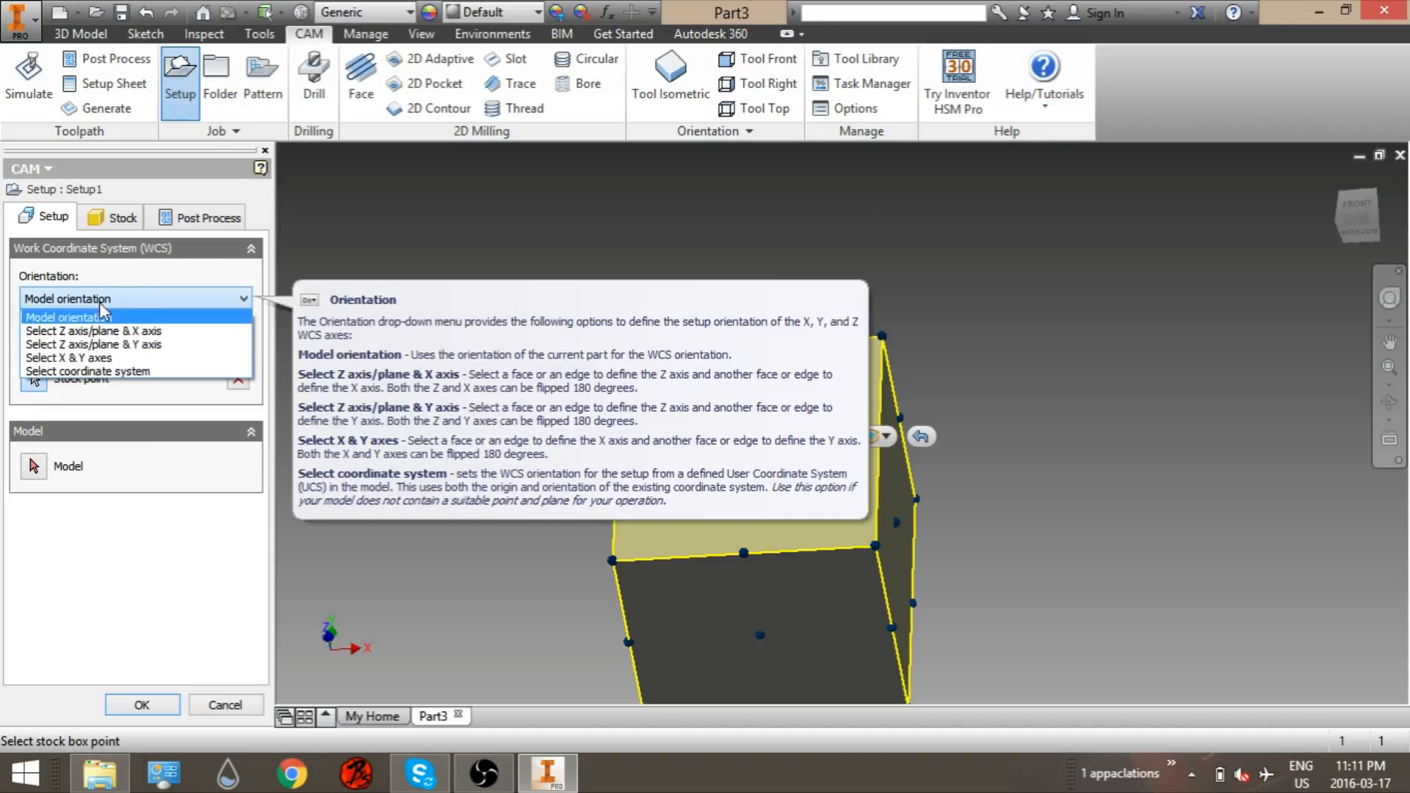
click(139, 290)
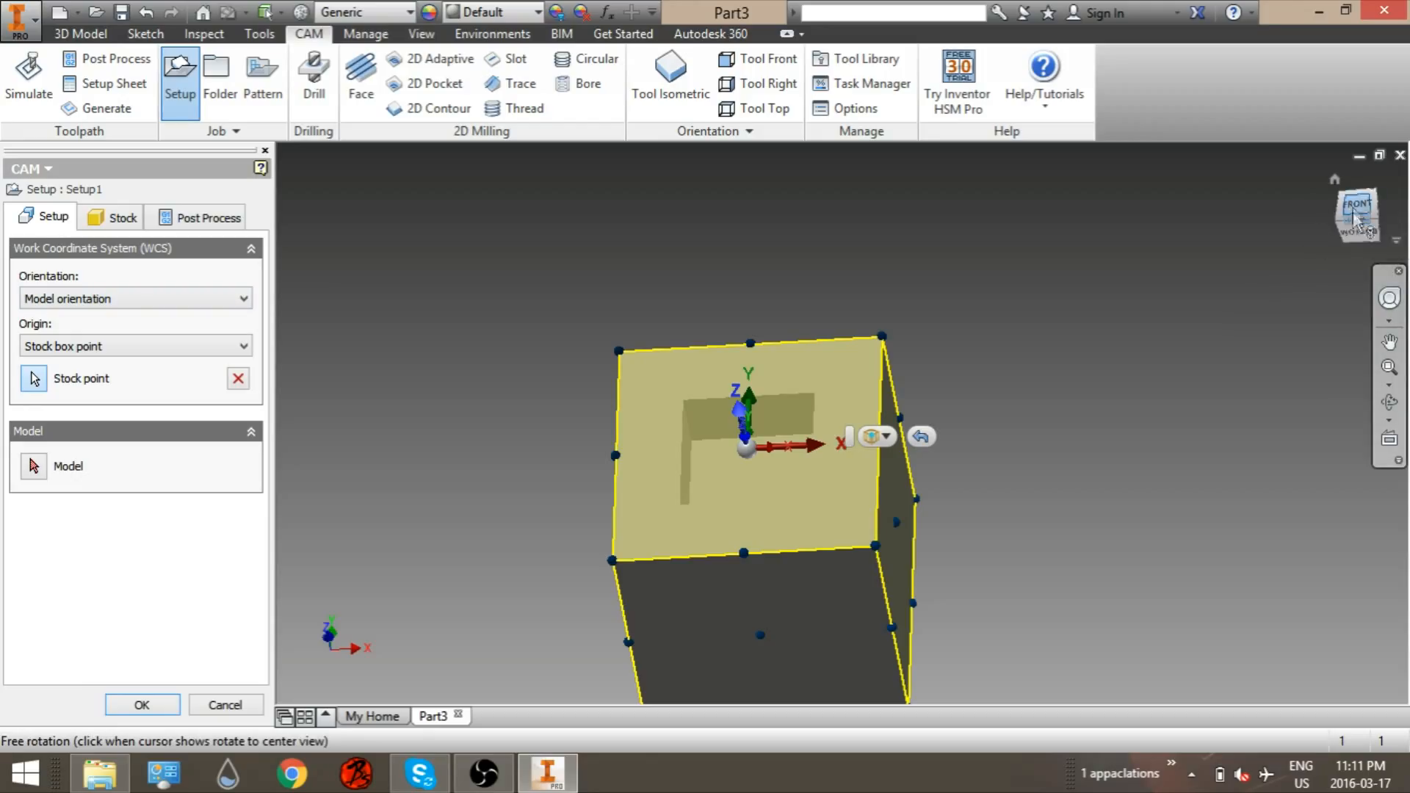
Step: Set the setup's stock mode to Relative size box with No additional stock offset
click(122, 218)
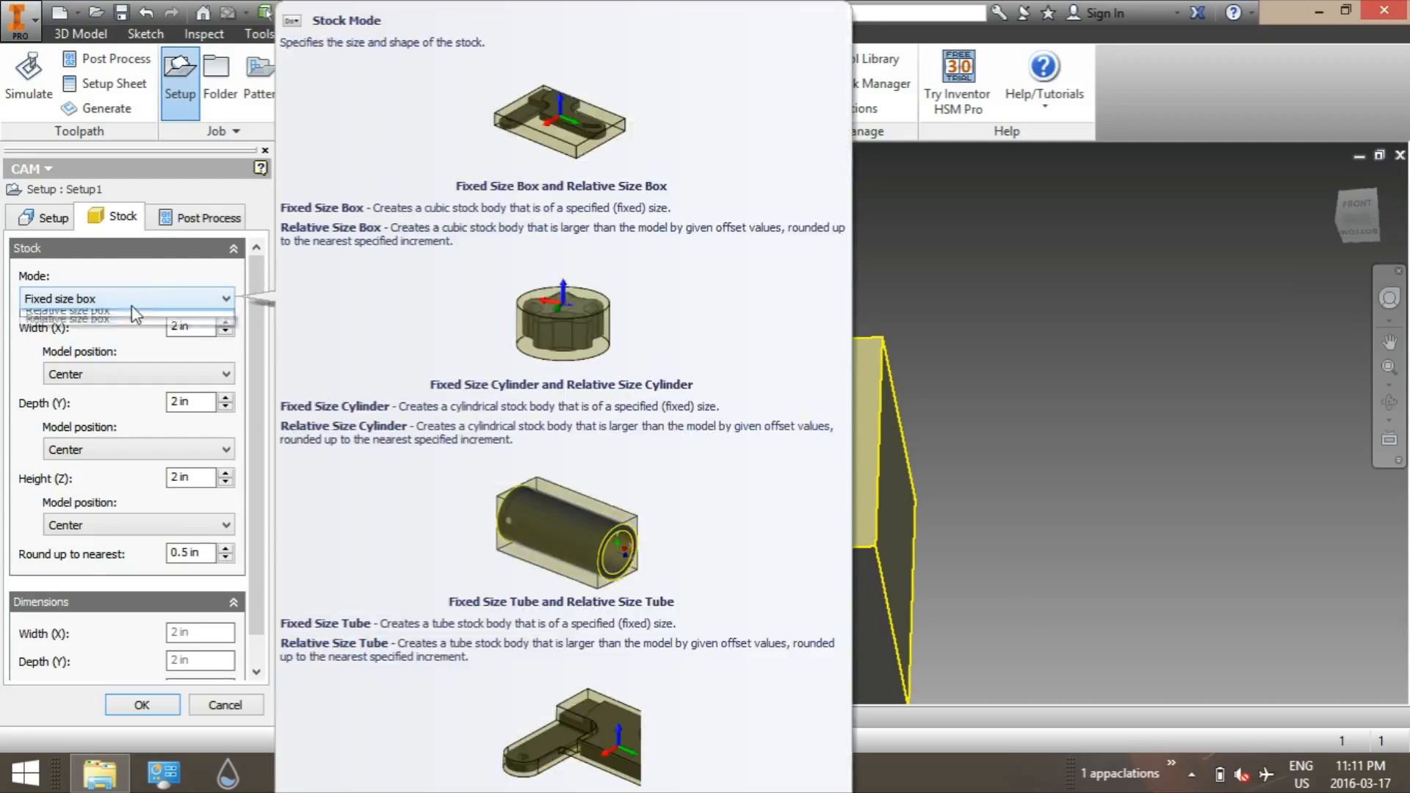
click(130, 305)
click(182, 267)
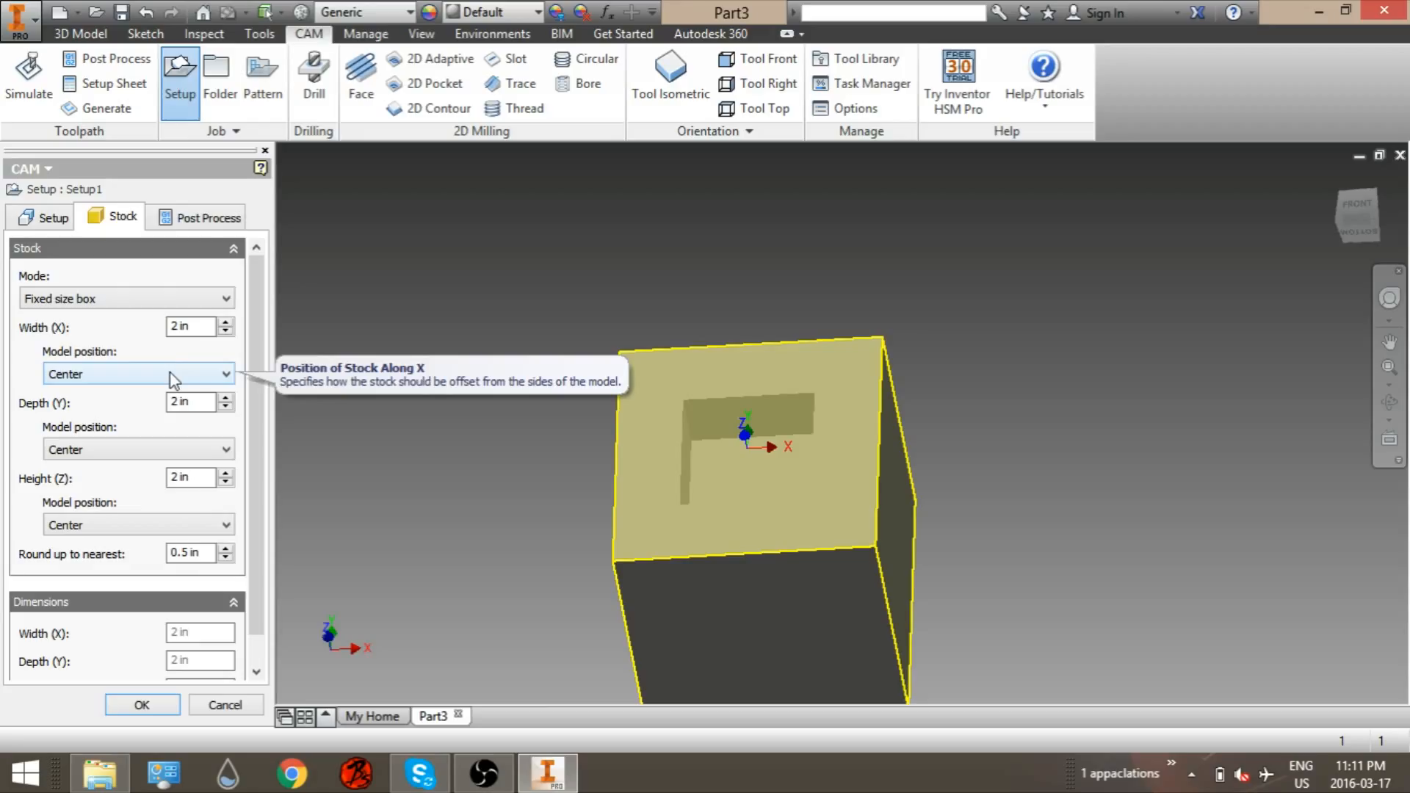
click(151, 299)
click(121, 332)
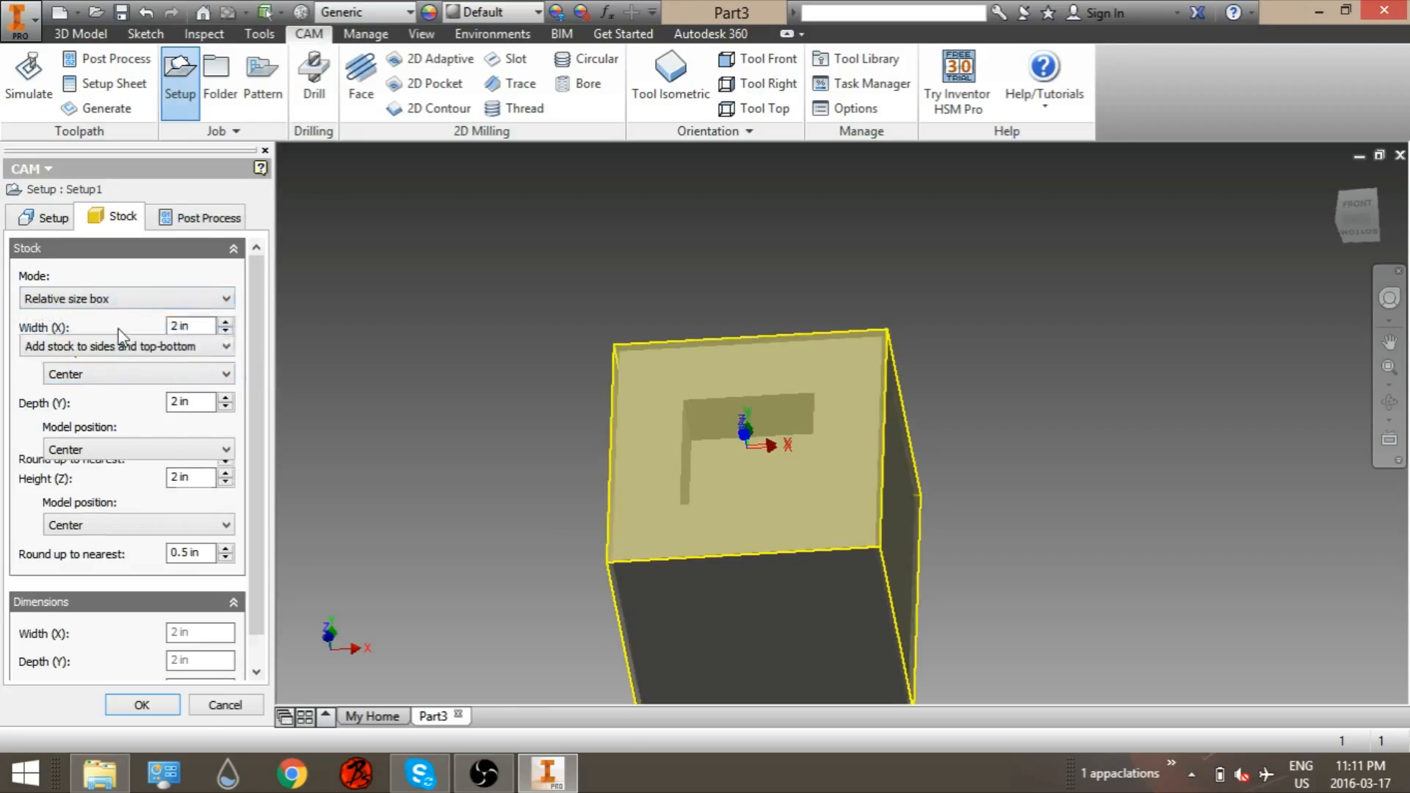
click(146, 346)
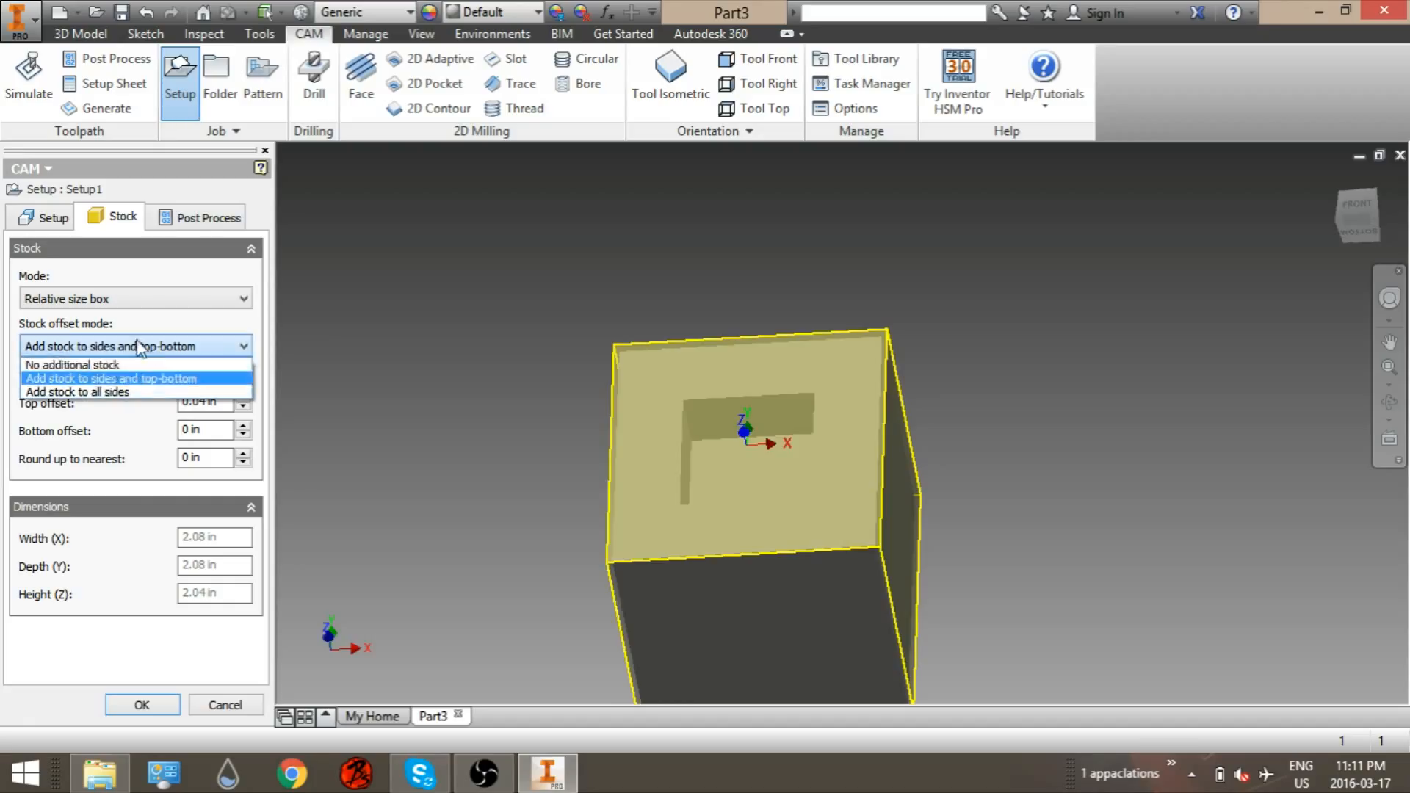
click(111, 365)
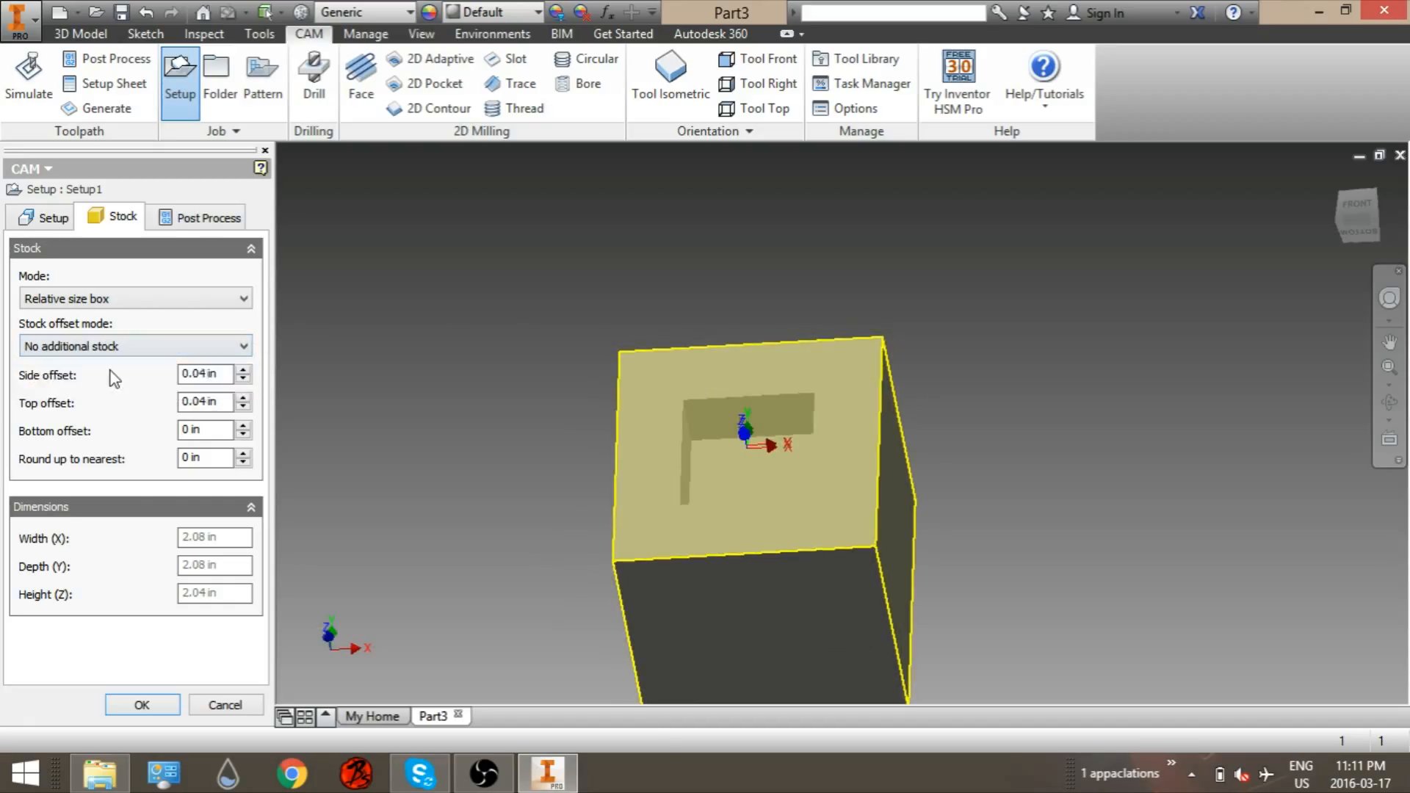
Step: Review the setup's post-process settings and accept the setup
click(184, 224)
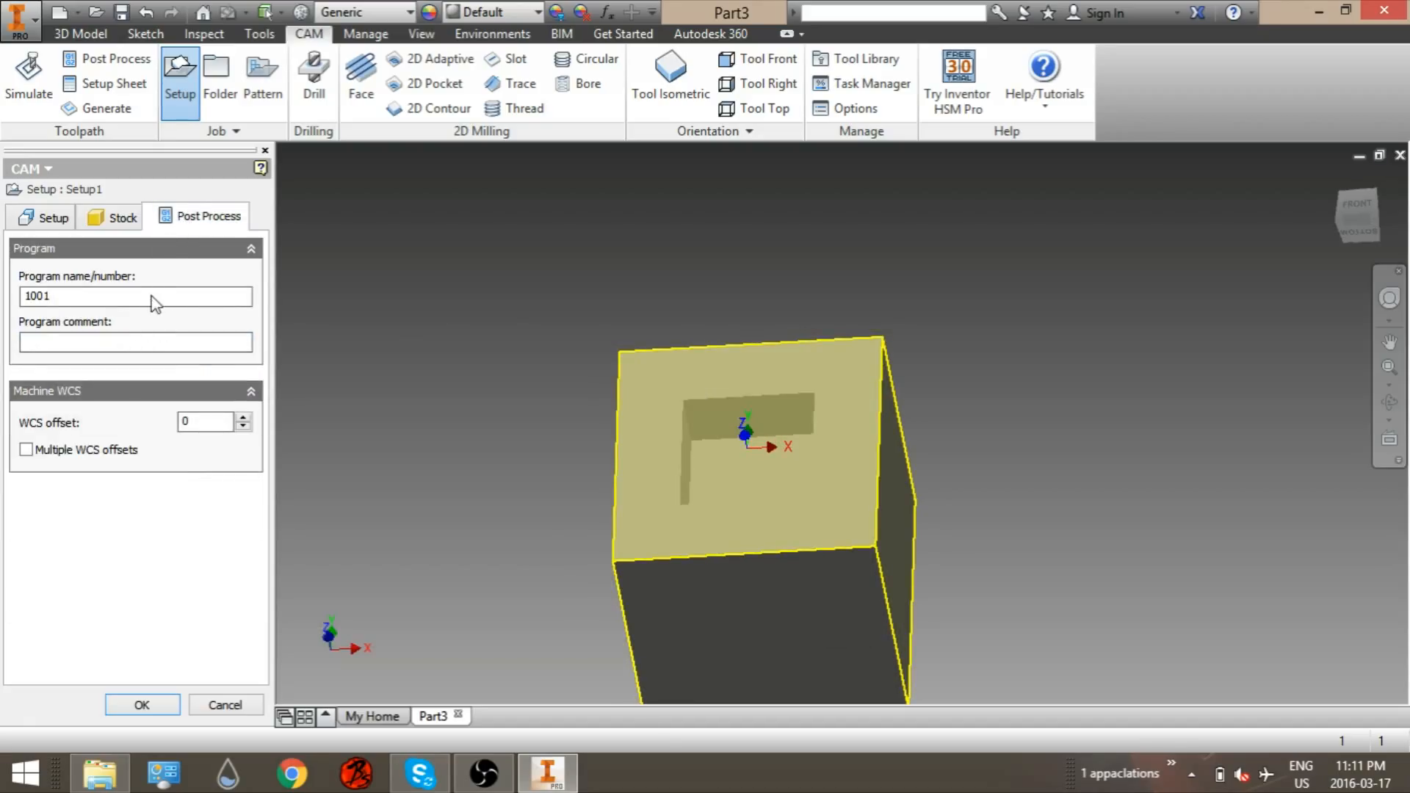
click(166, 711)
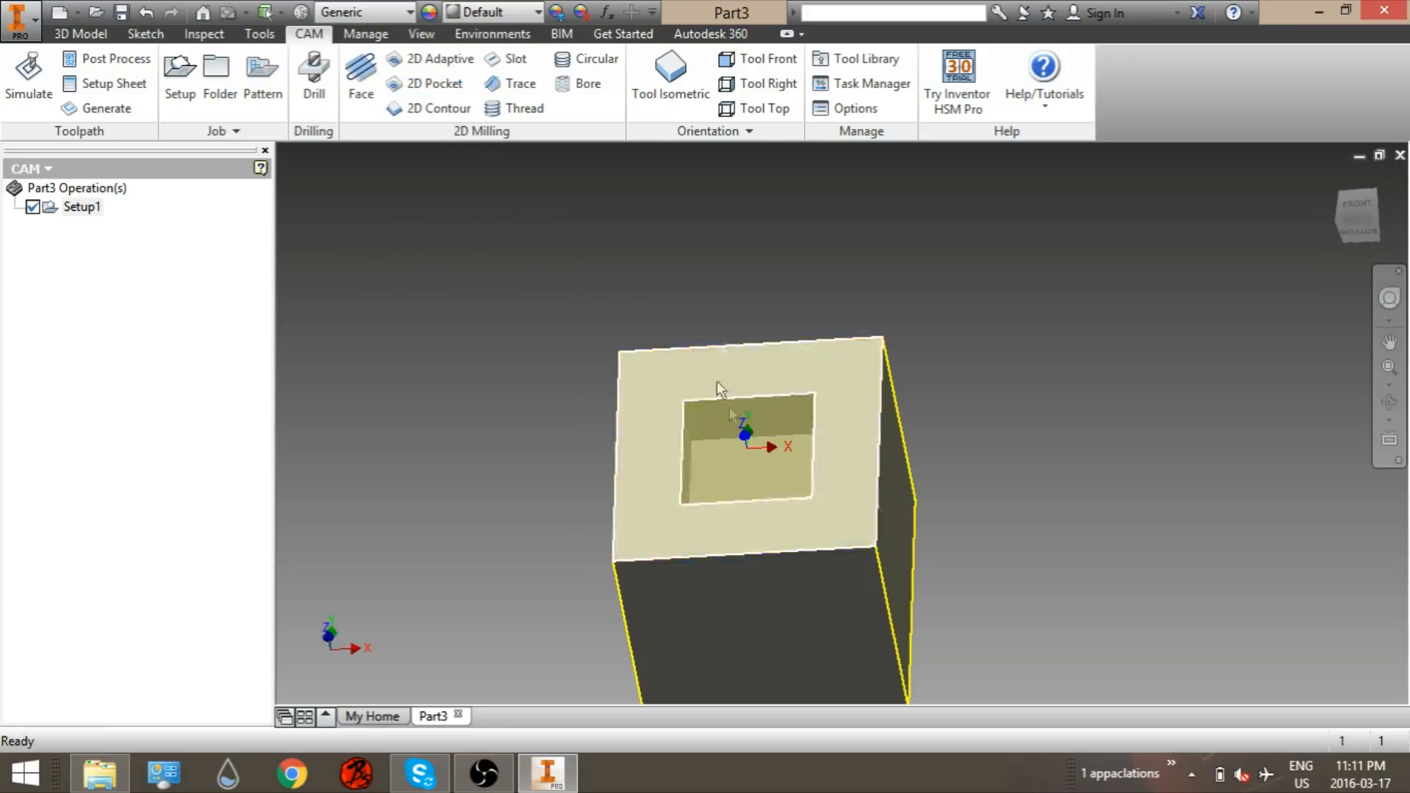
Step: Start a 2D Pocket operation and choose a Ø1/4" flat mill from the flat mill tools
click(417, 84)
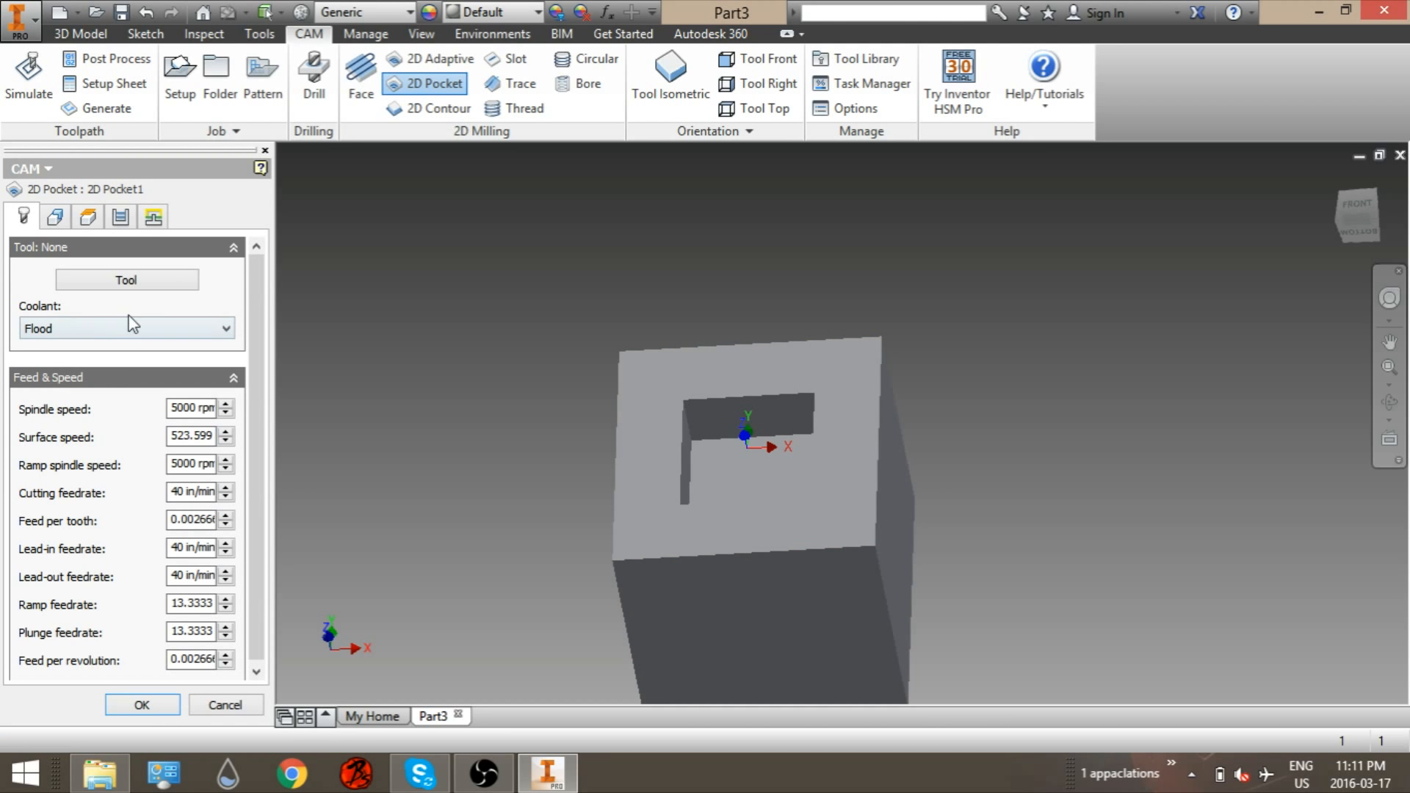
click(135, 280)
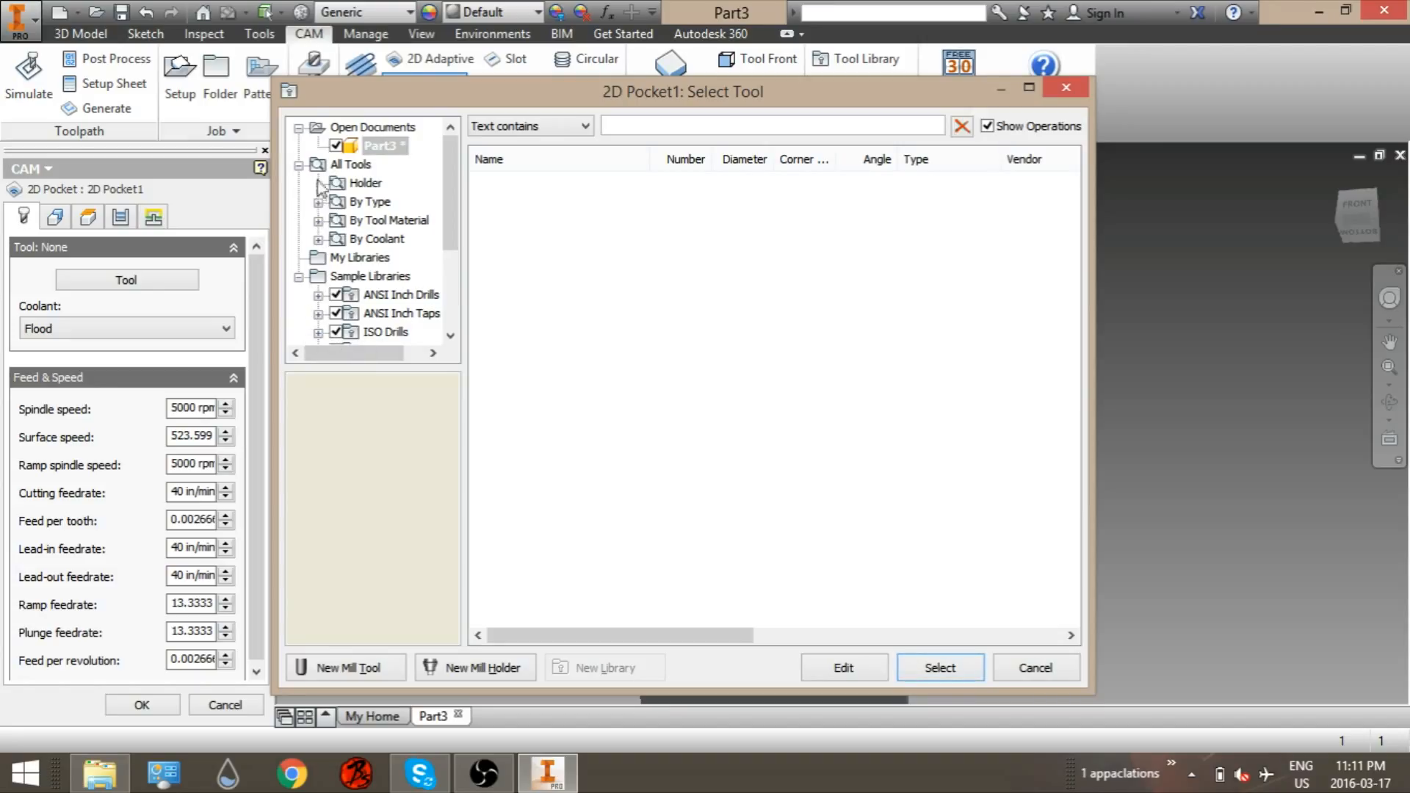
click(318, 202)
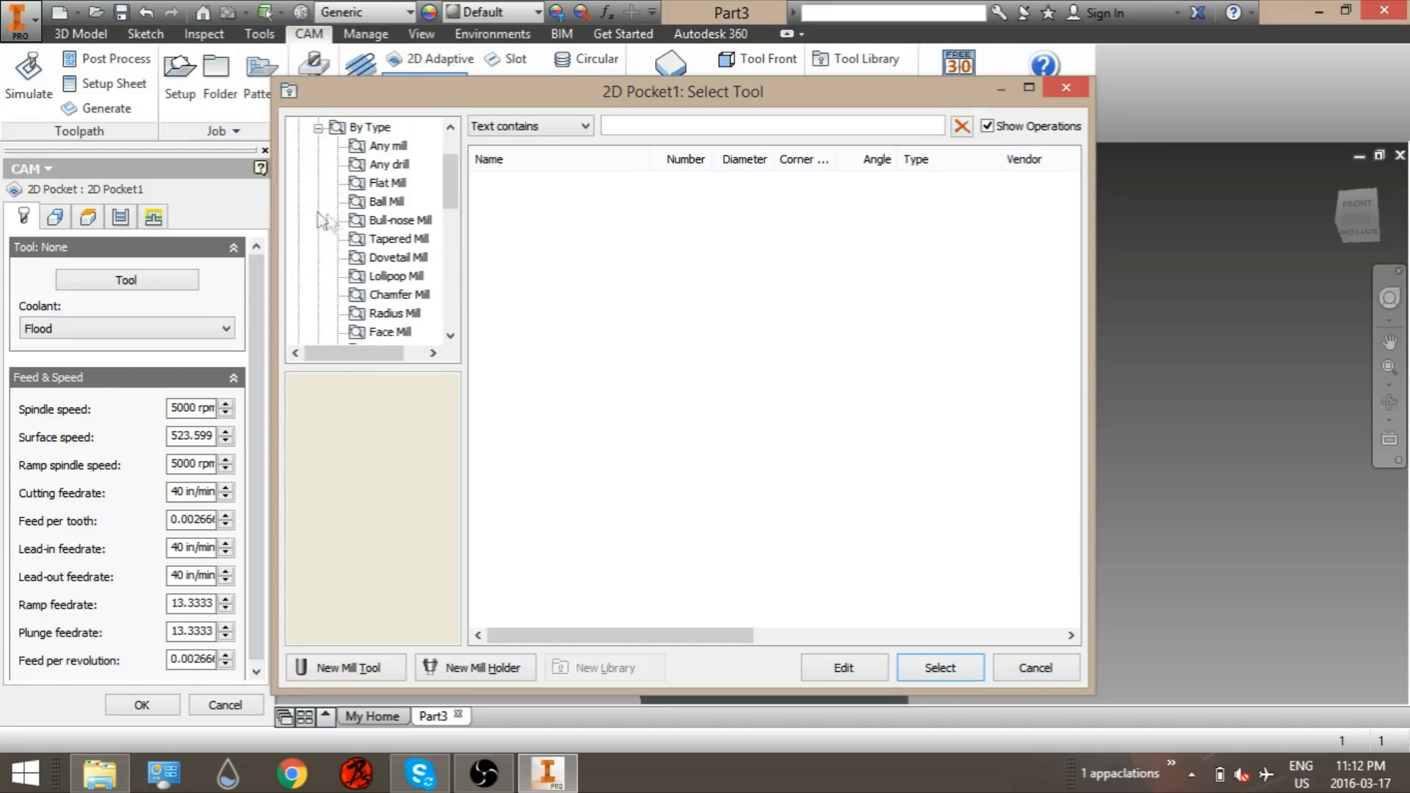
click(378, 183)
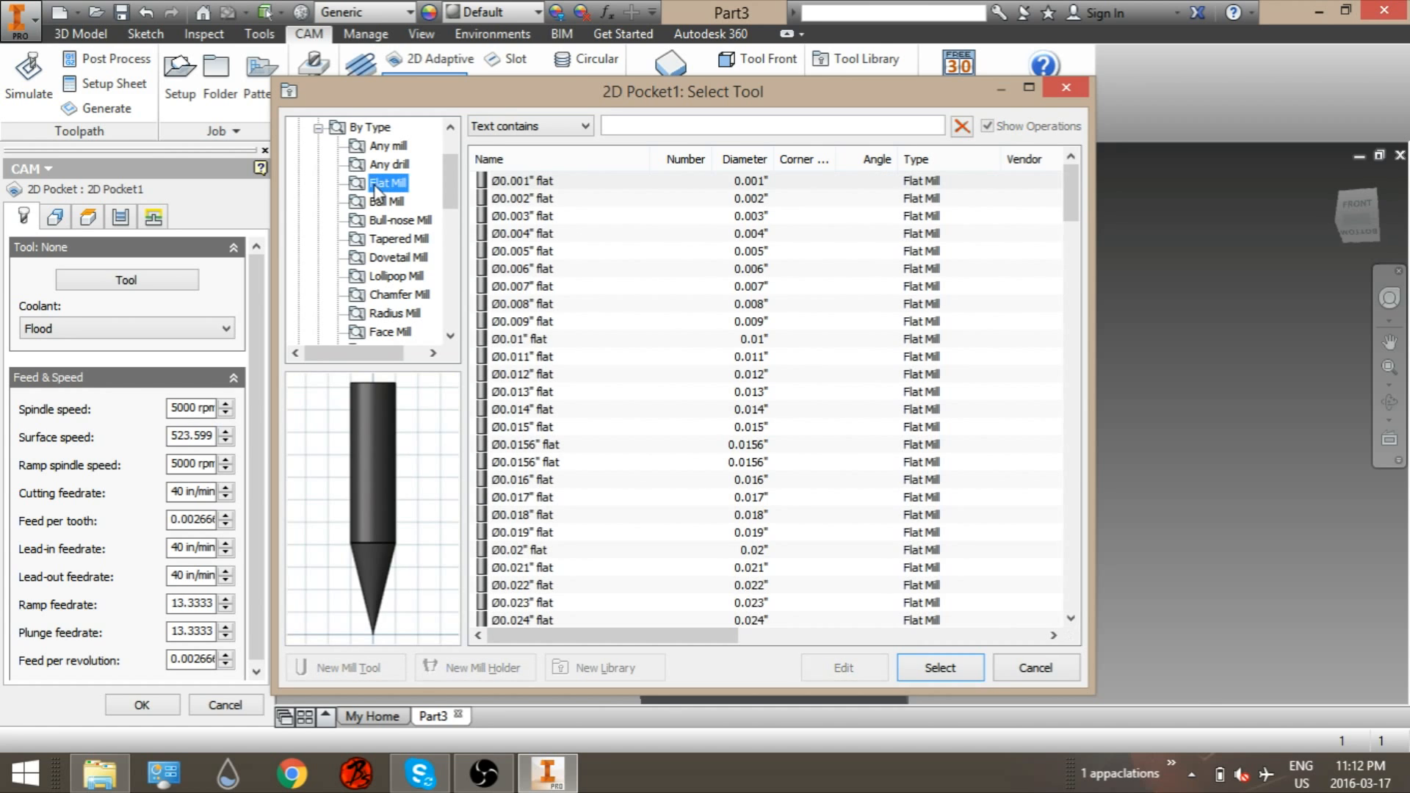
scroll(711, 323, down, 1)
scroll(711, 323, down, 15)
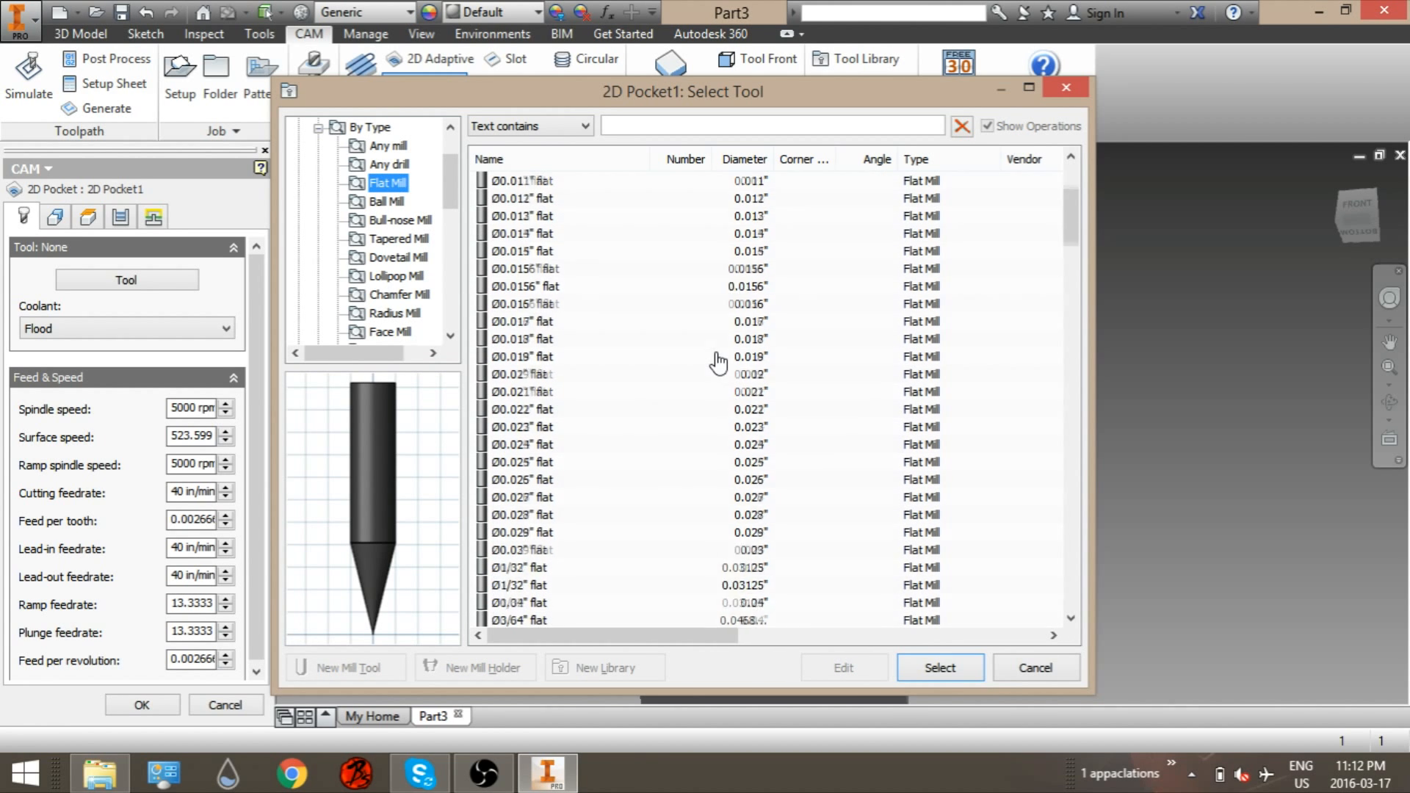
scroll(645, 481, down, 8)
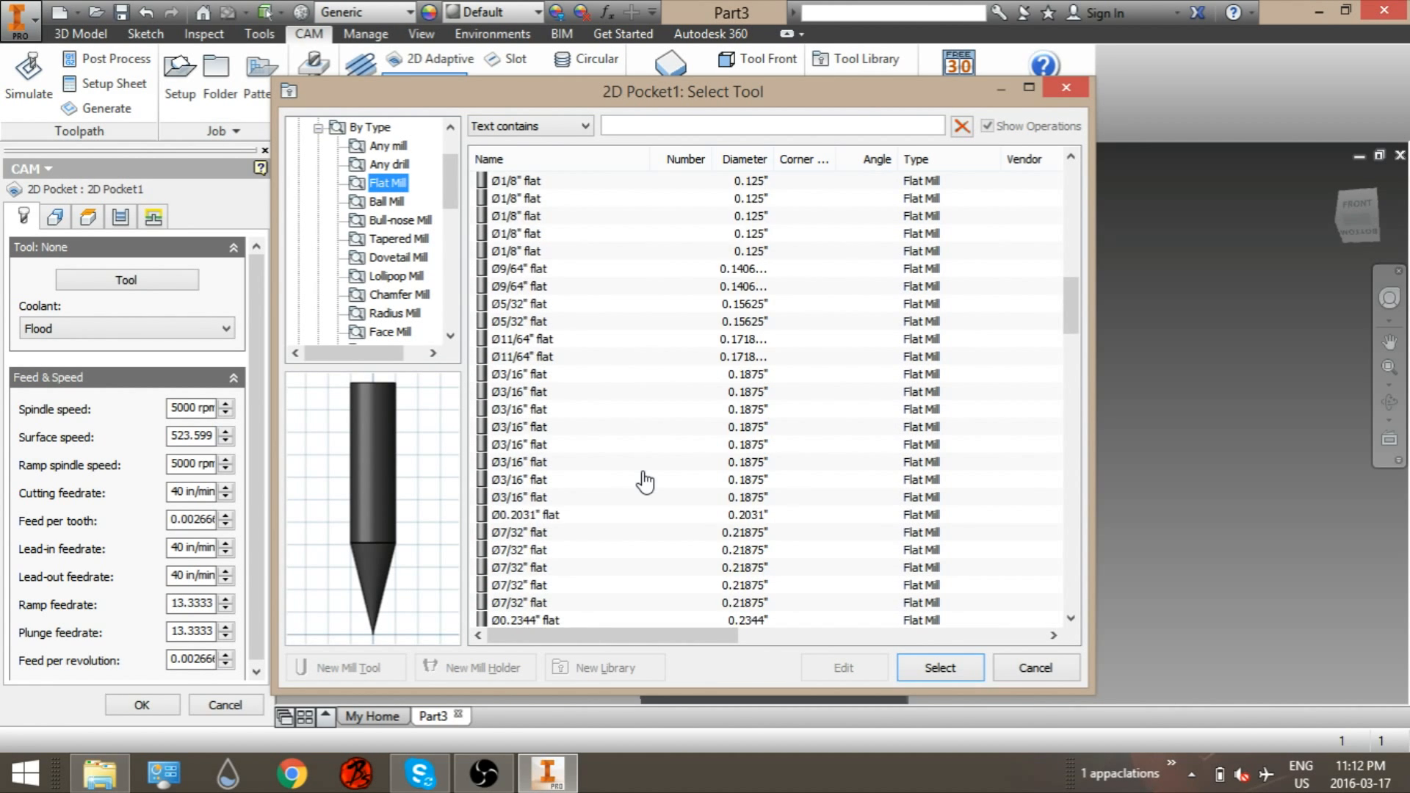
click(528, 484)
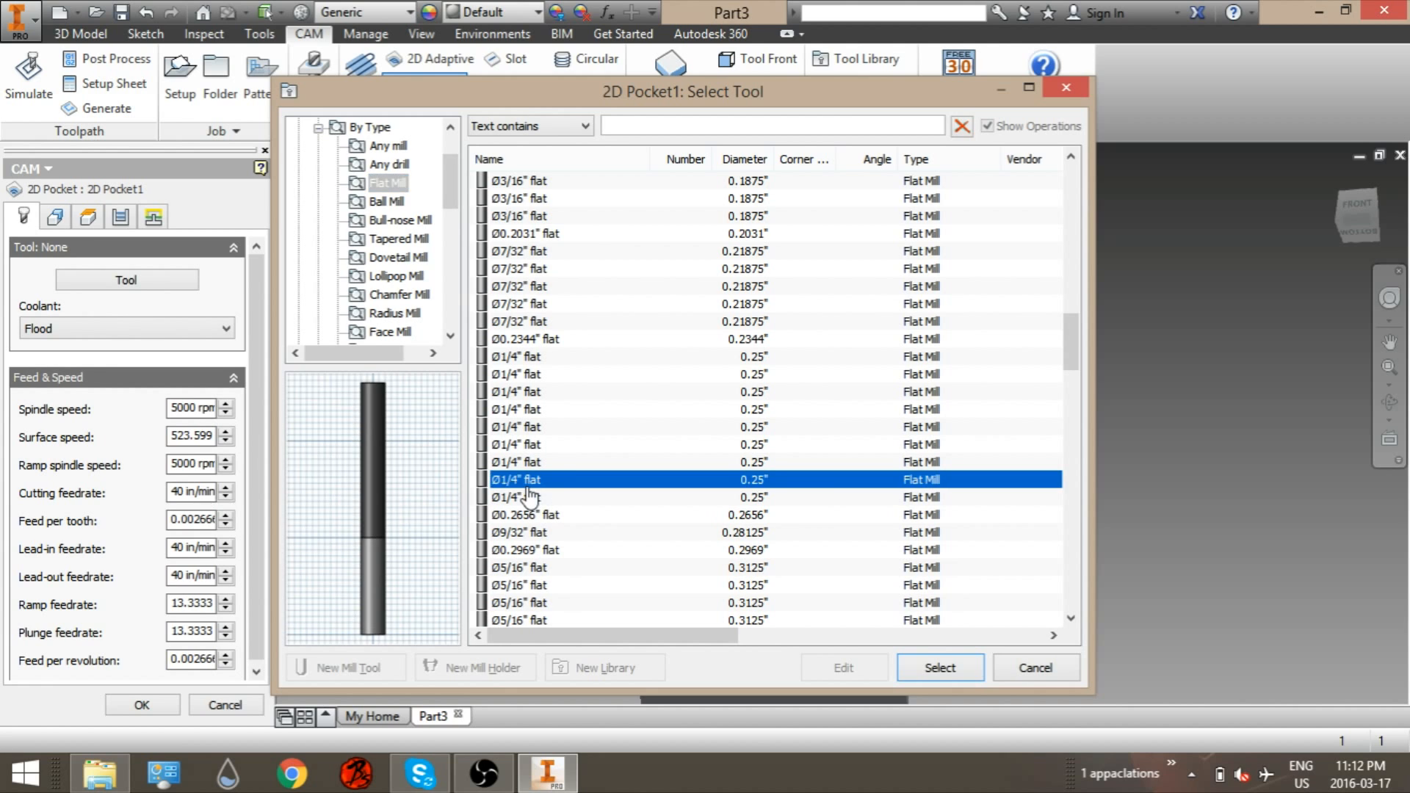
click(946, 670)
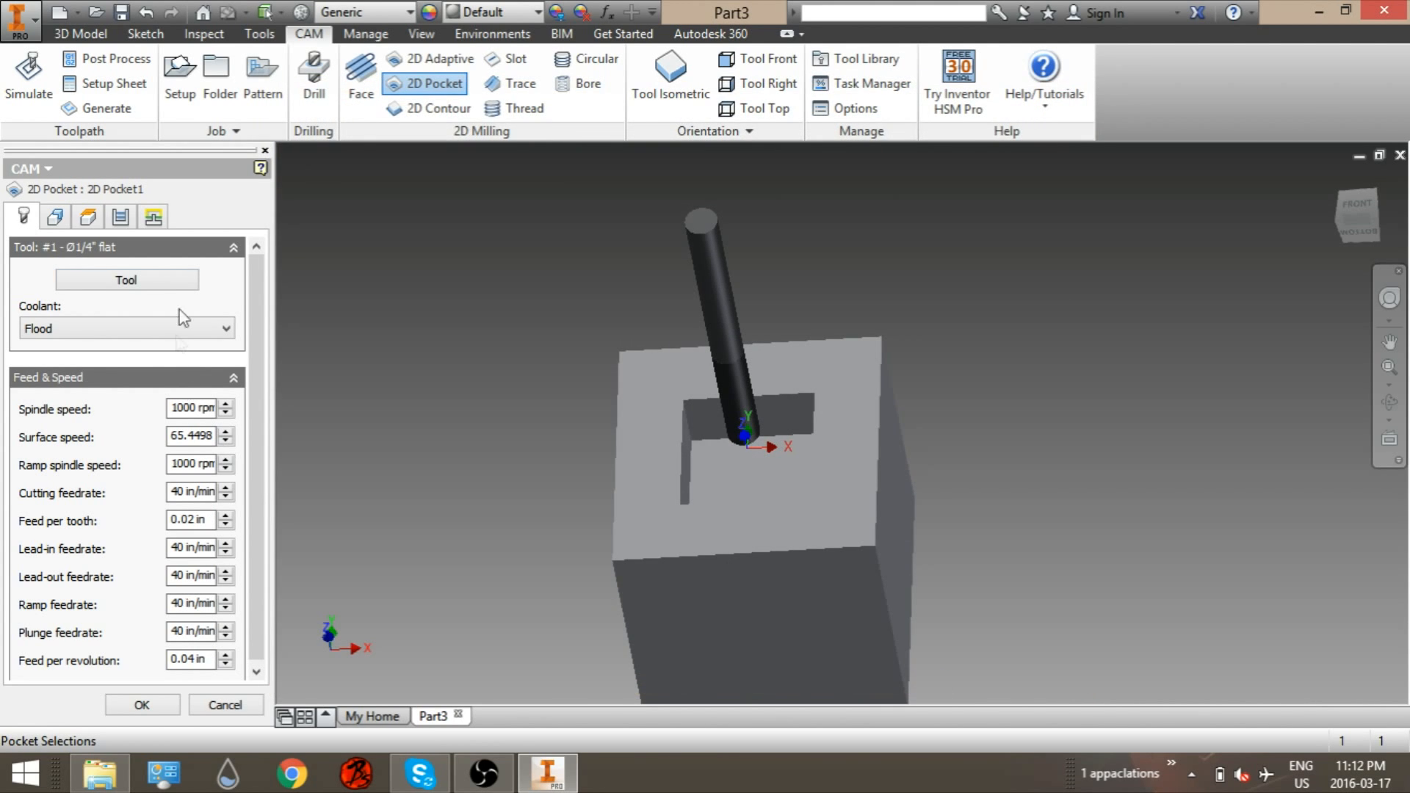
Step: Select the square pocket's floor face as the pocket geometry
click(55, 217)
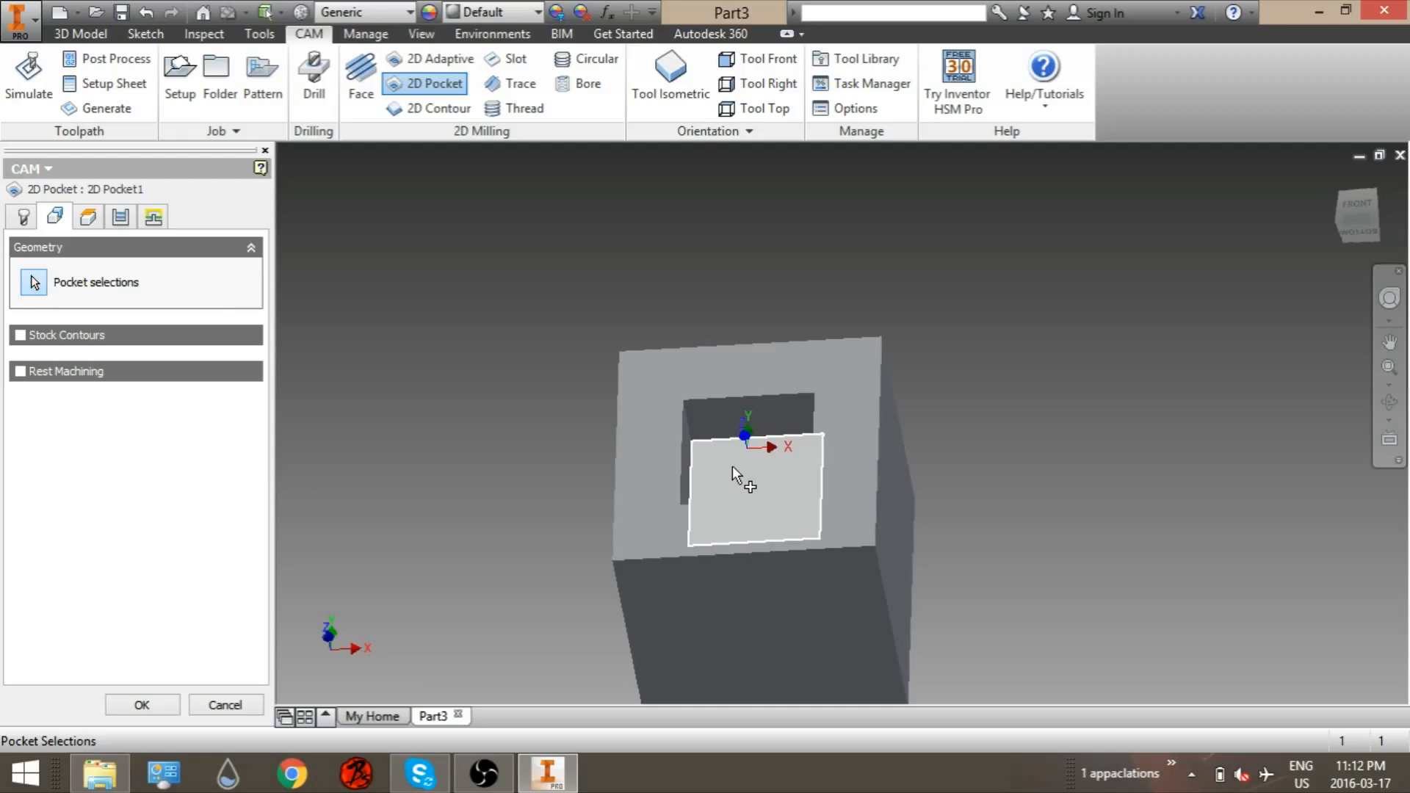
click(732, 466)
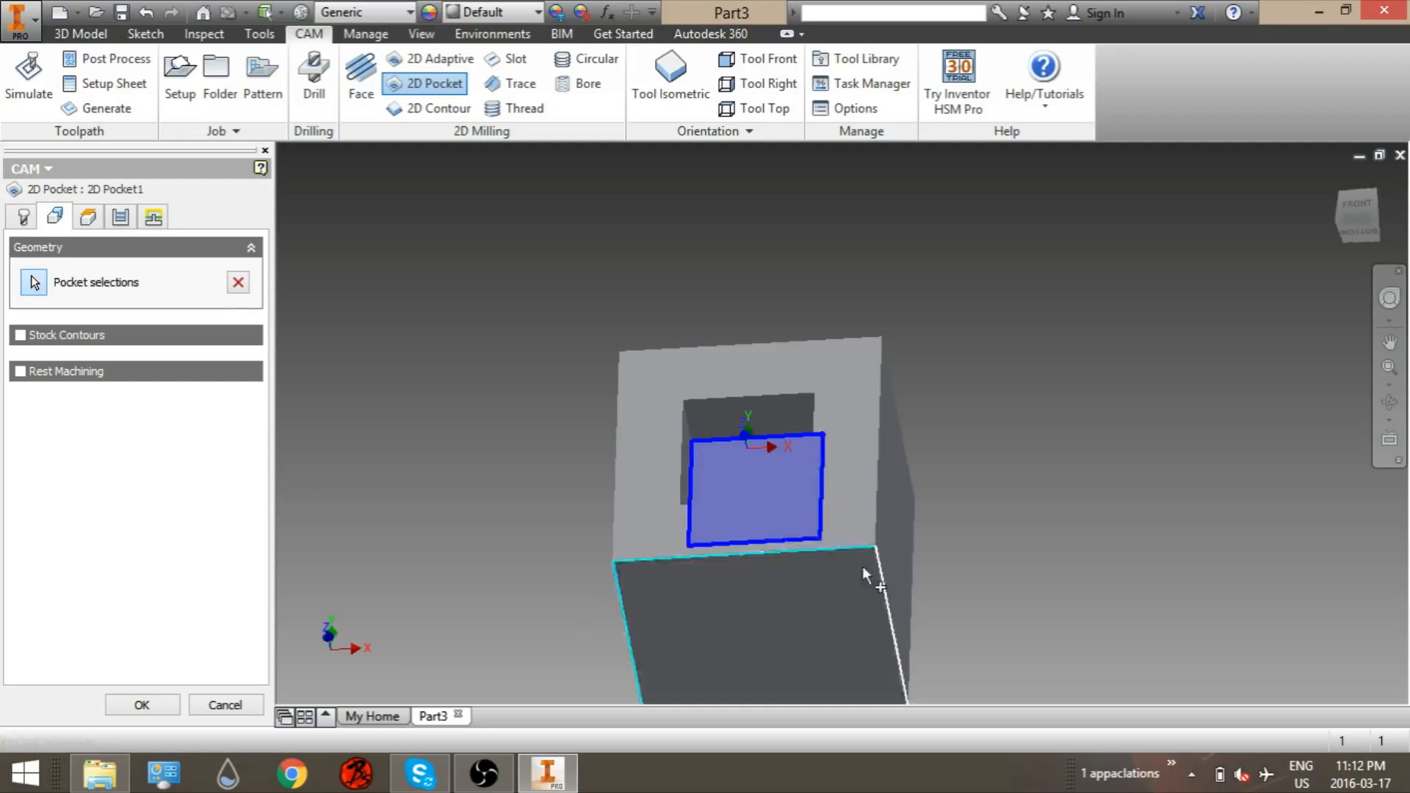
Step: Check the pocket heights and enable Multiple Depths in the passes settings
click(87, 217)
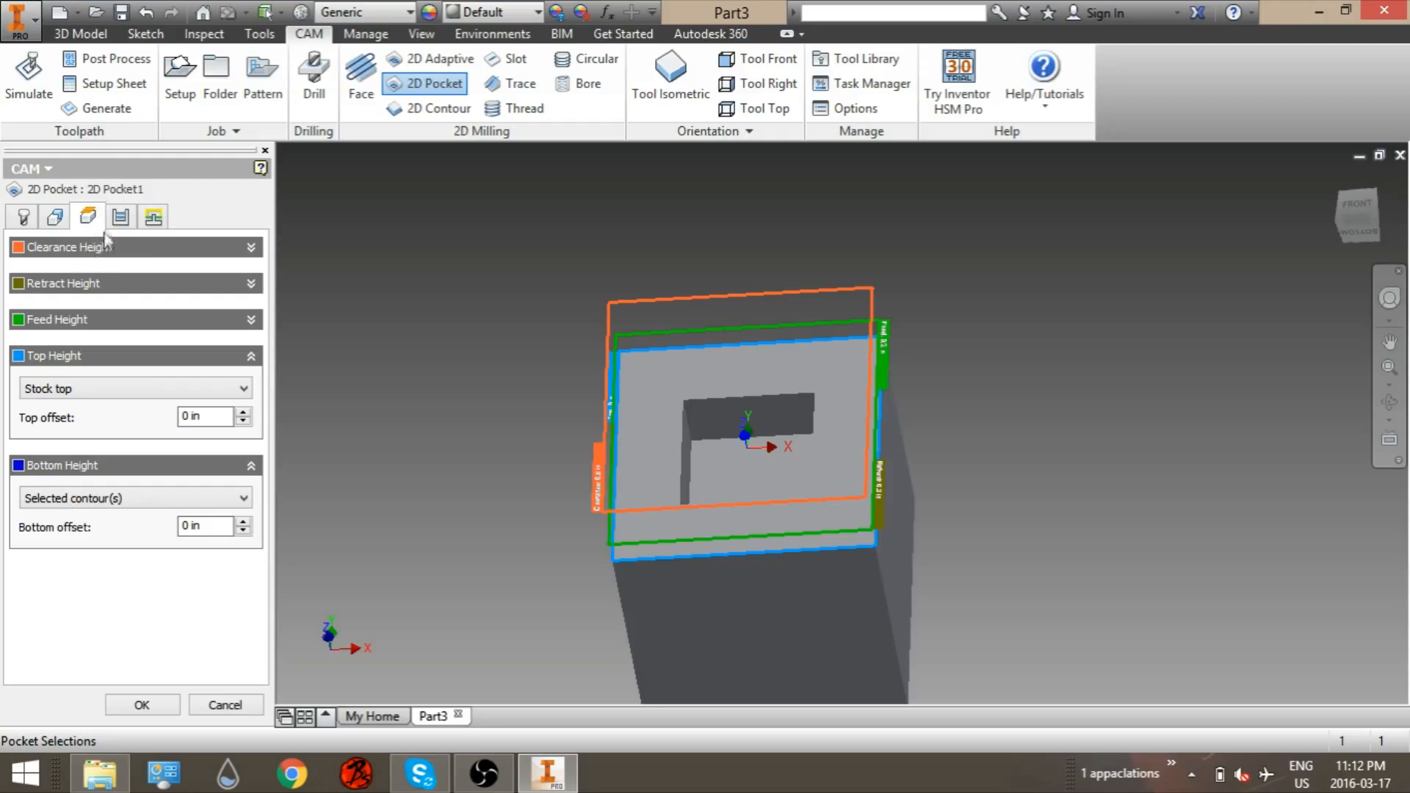
click(120, 217)
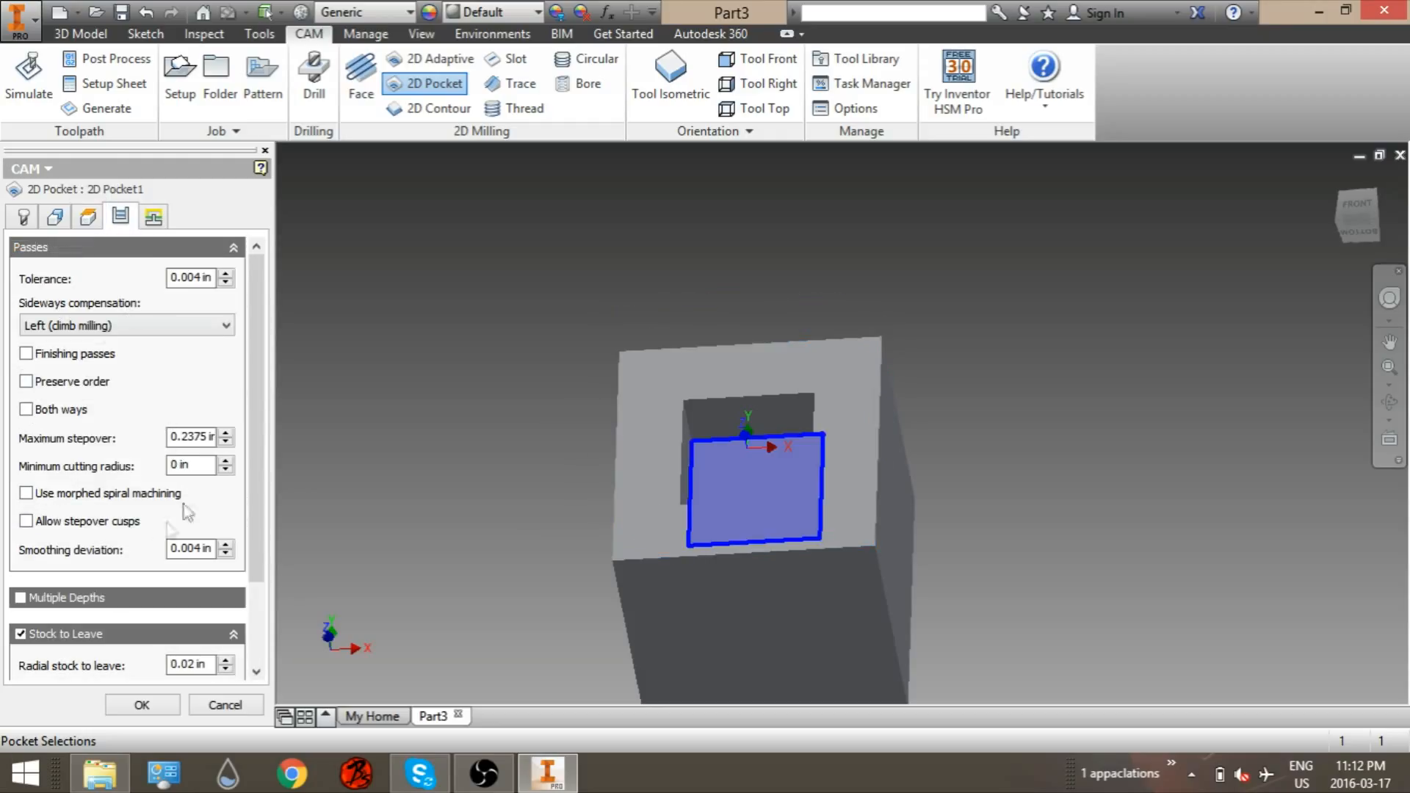
click(20, 598)
scroll(208, 472, down, 6)
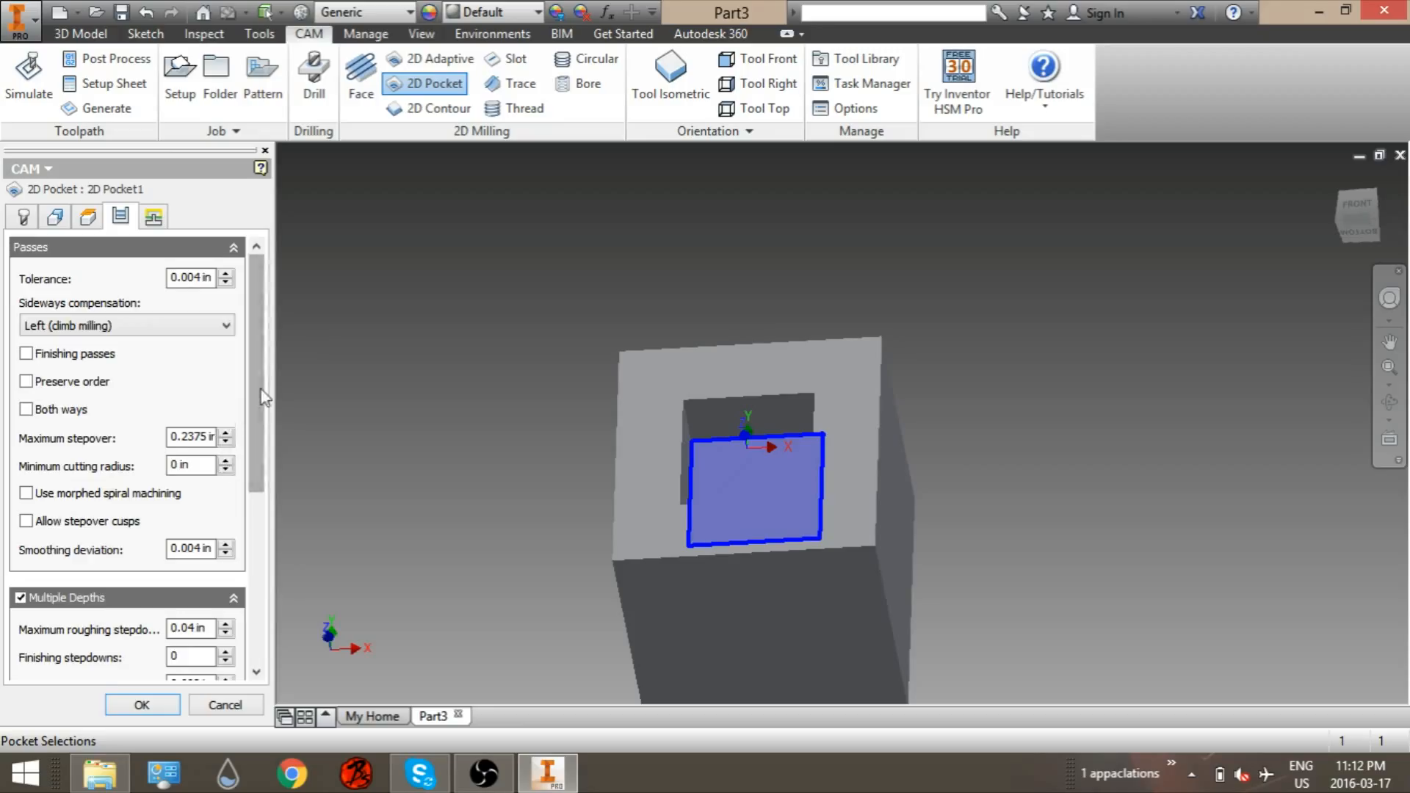
scroll(147, 470, down, 5)
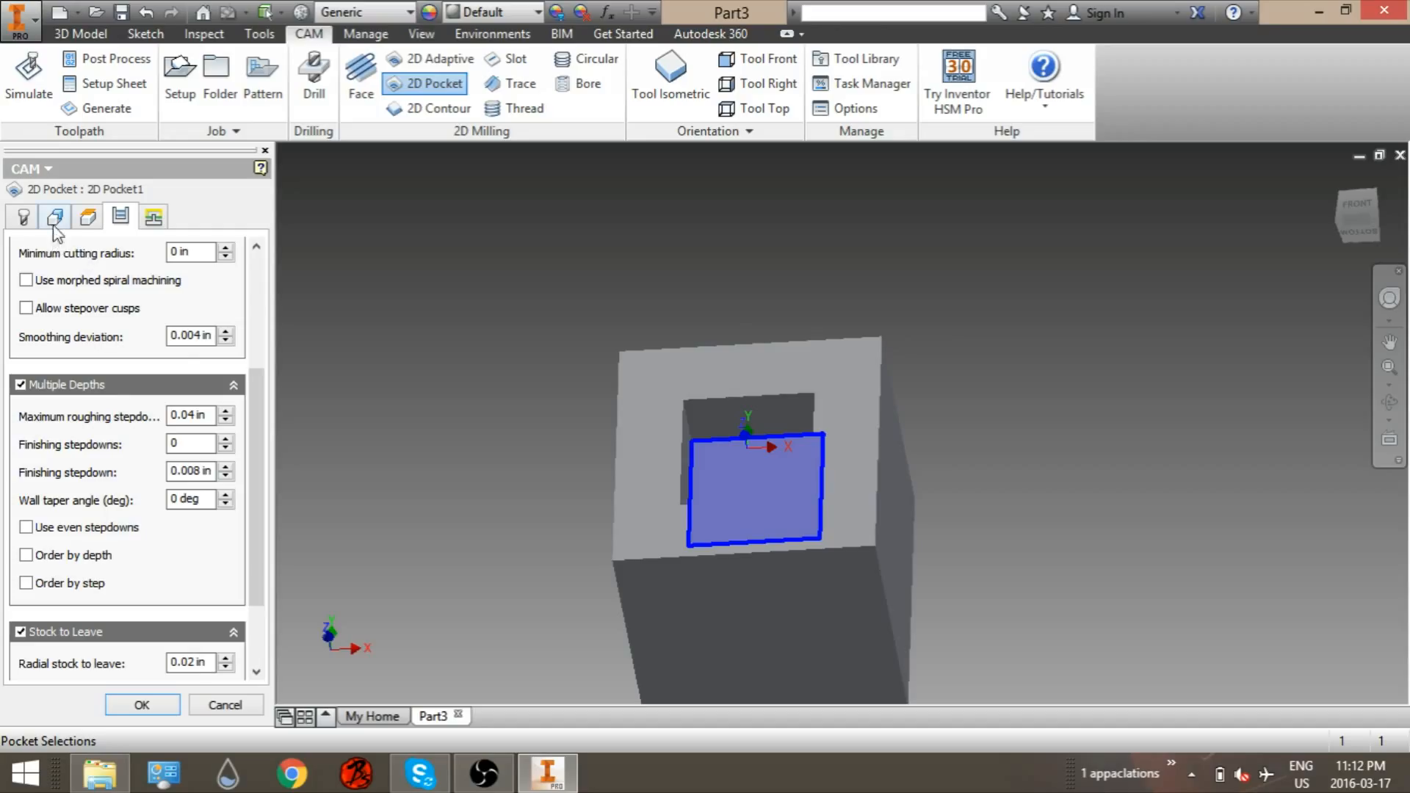
Step: Set the pocket operation's coolant to Disabled and its spindle speed to 3000 rpm
click(22, 218)
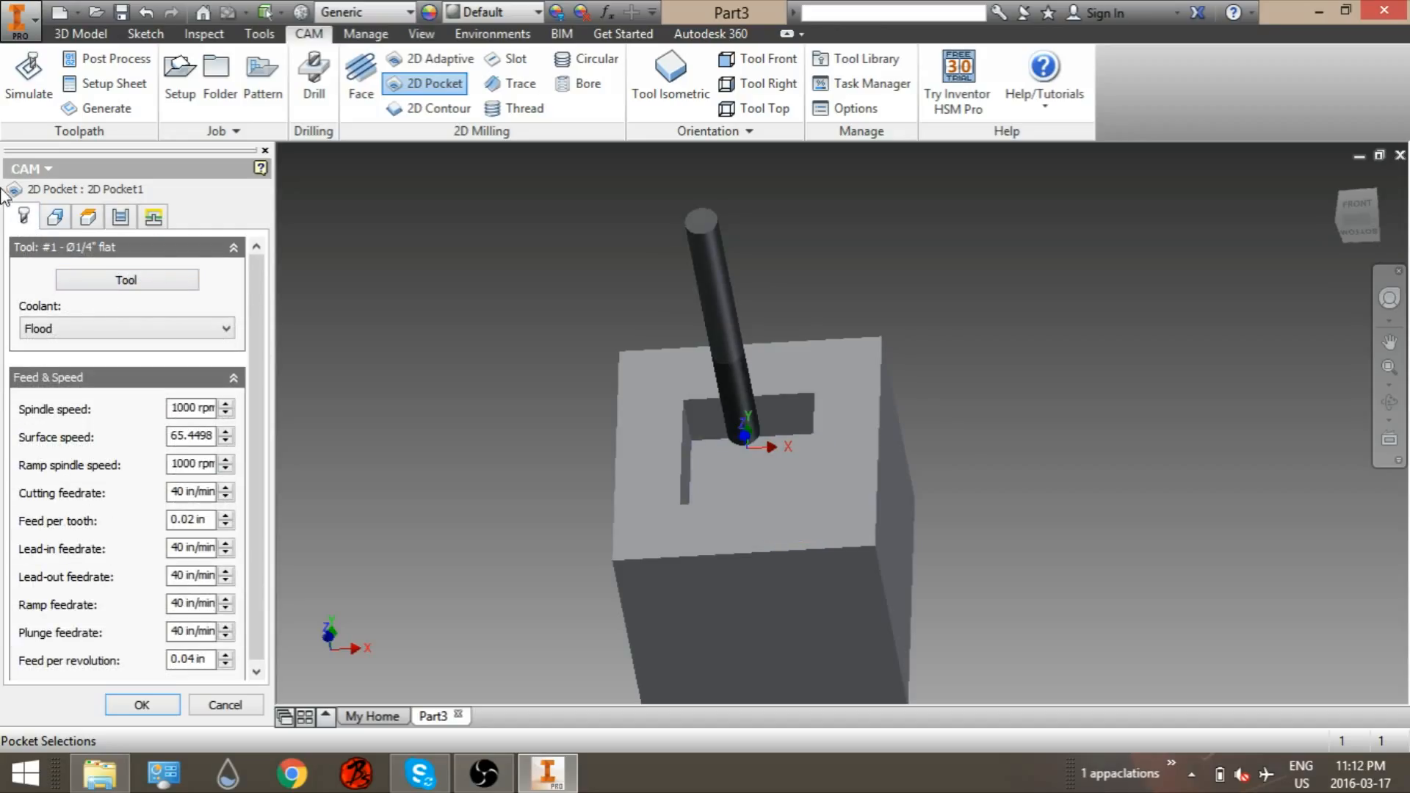
click(124, 332)
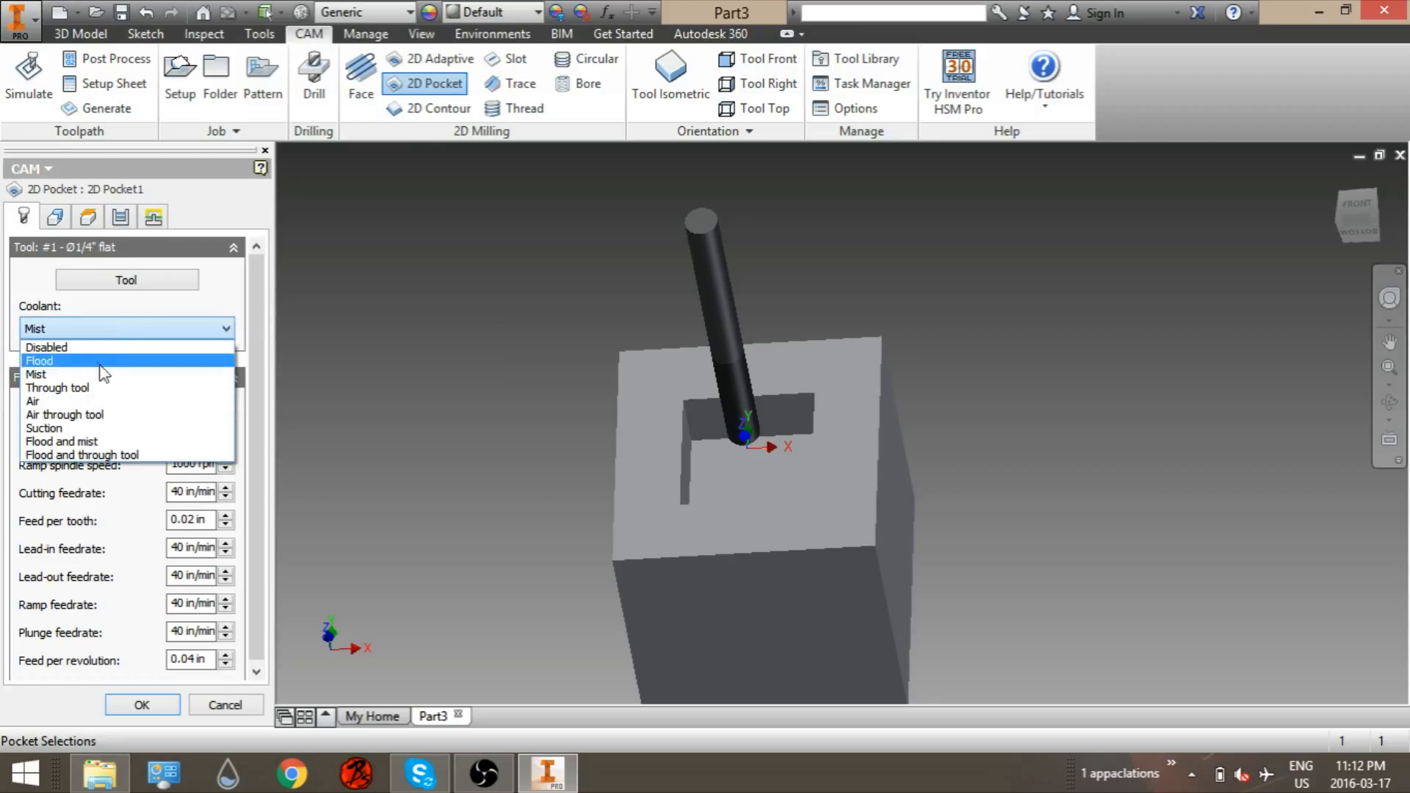
click(96, 347)
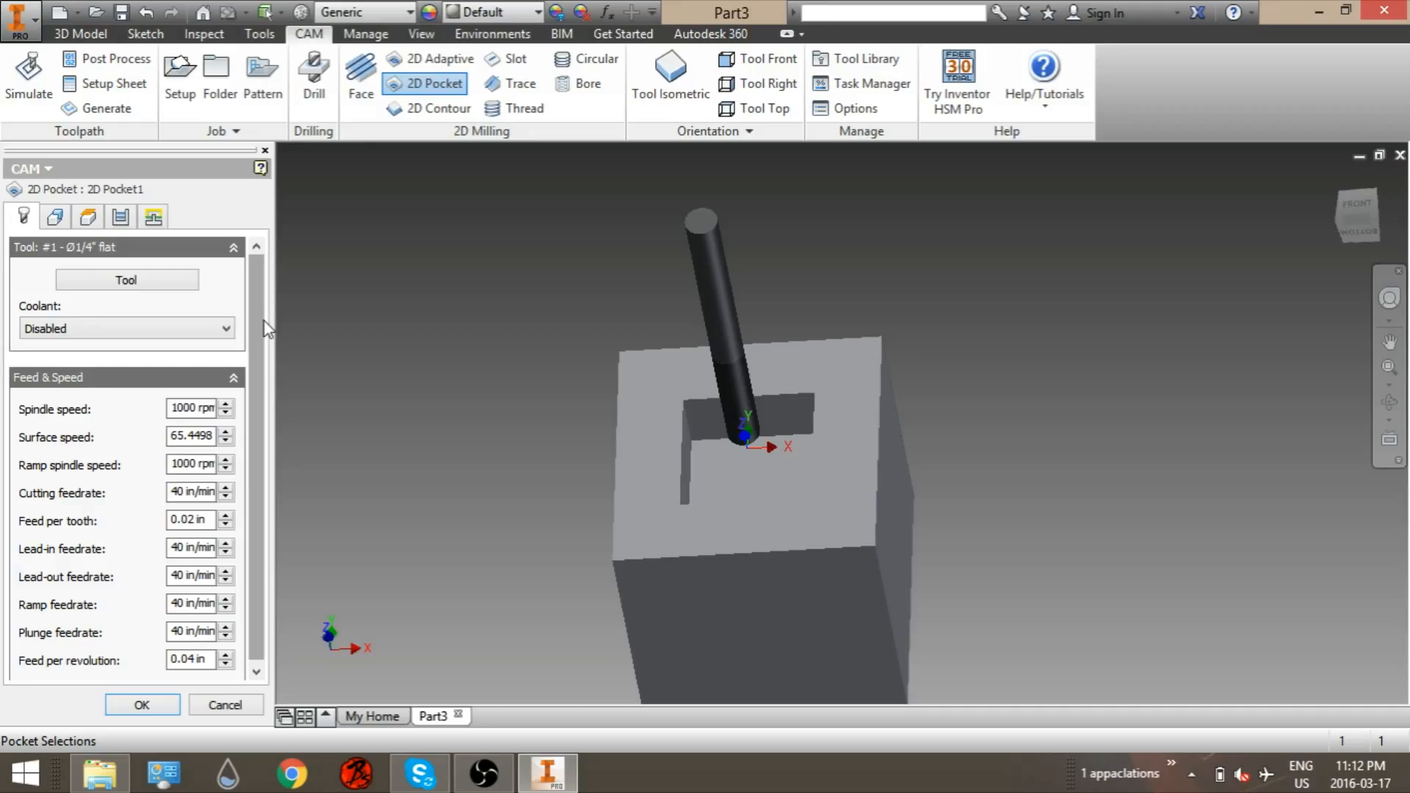
scroll(259, 328, down, 1)
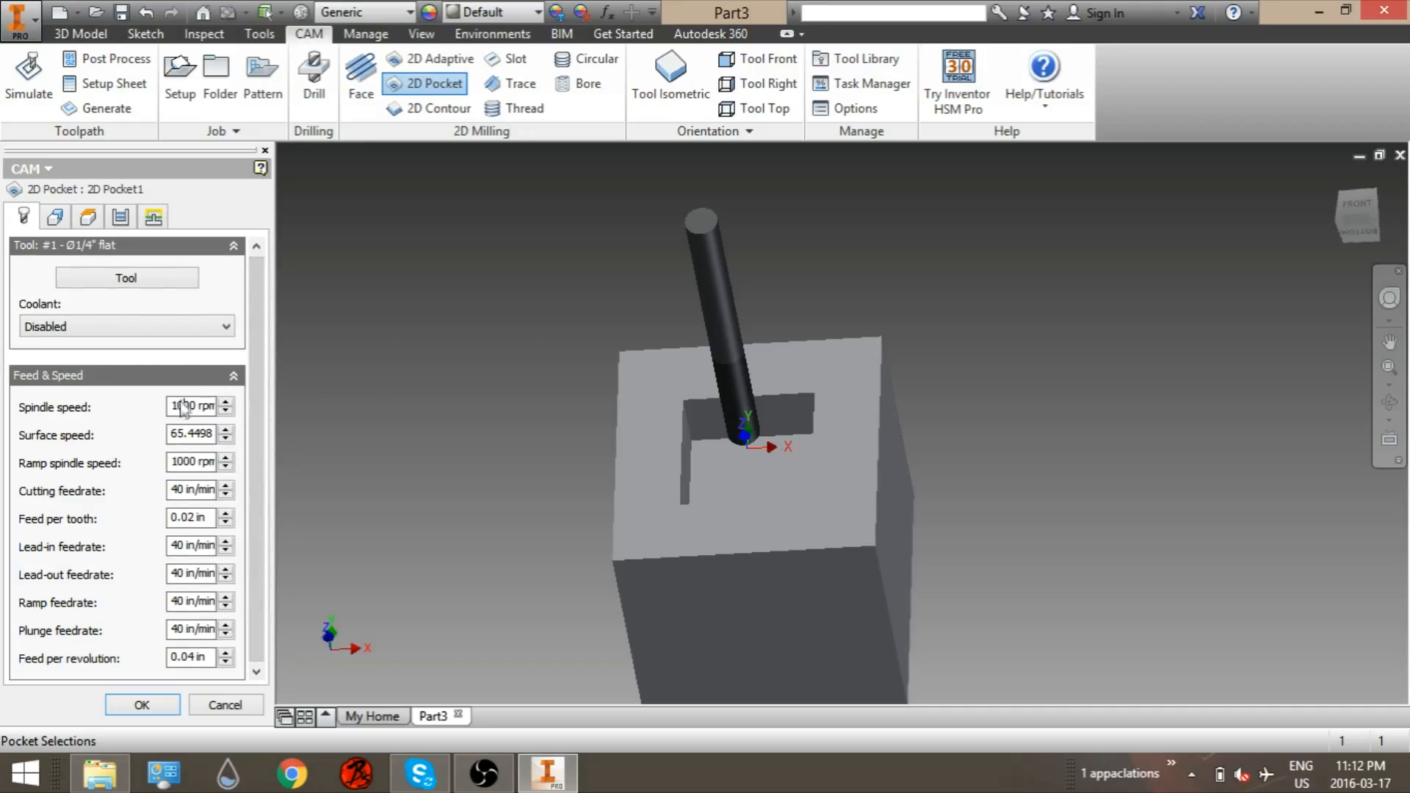
key(BackSpace)
text(3)
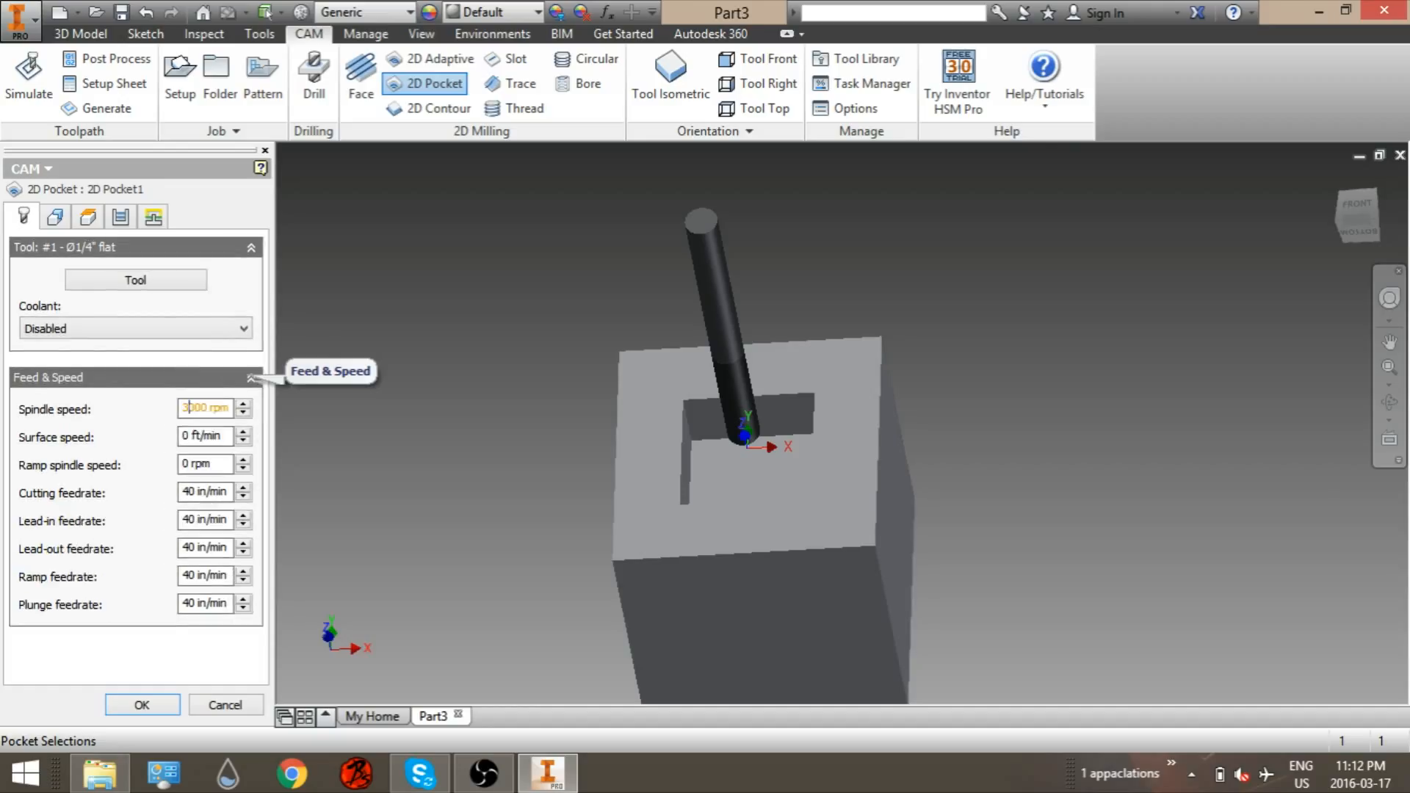
Step: Set the cutting, lead-out, ramp and plunge feedrates to 20 in/min
double_click(189, 492)
text(20)
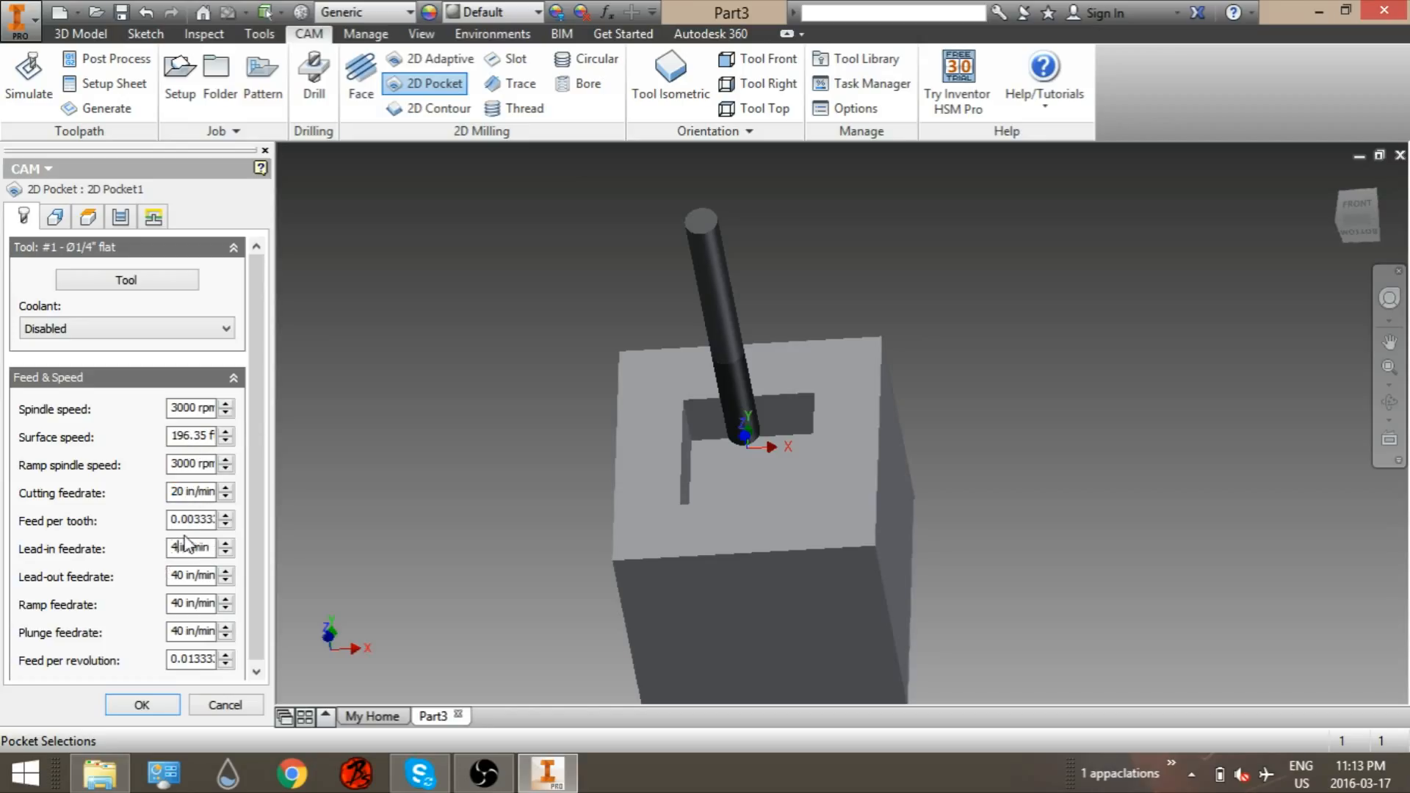
double_click(187, 574)
text(20)
text(20)
double_click(184, 632)
key(BackSpace)
text(20)
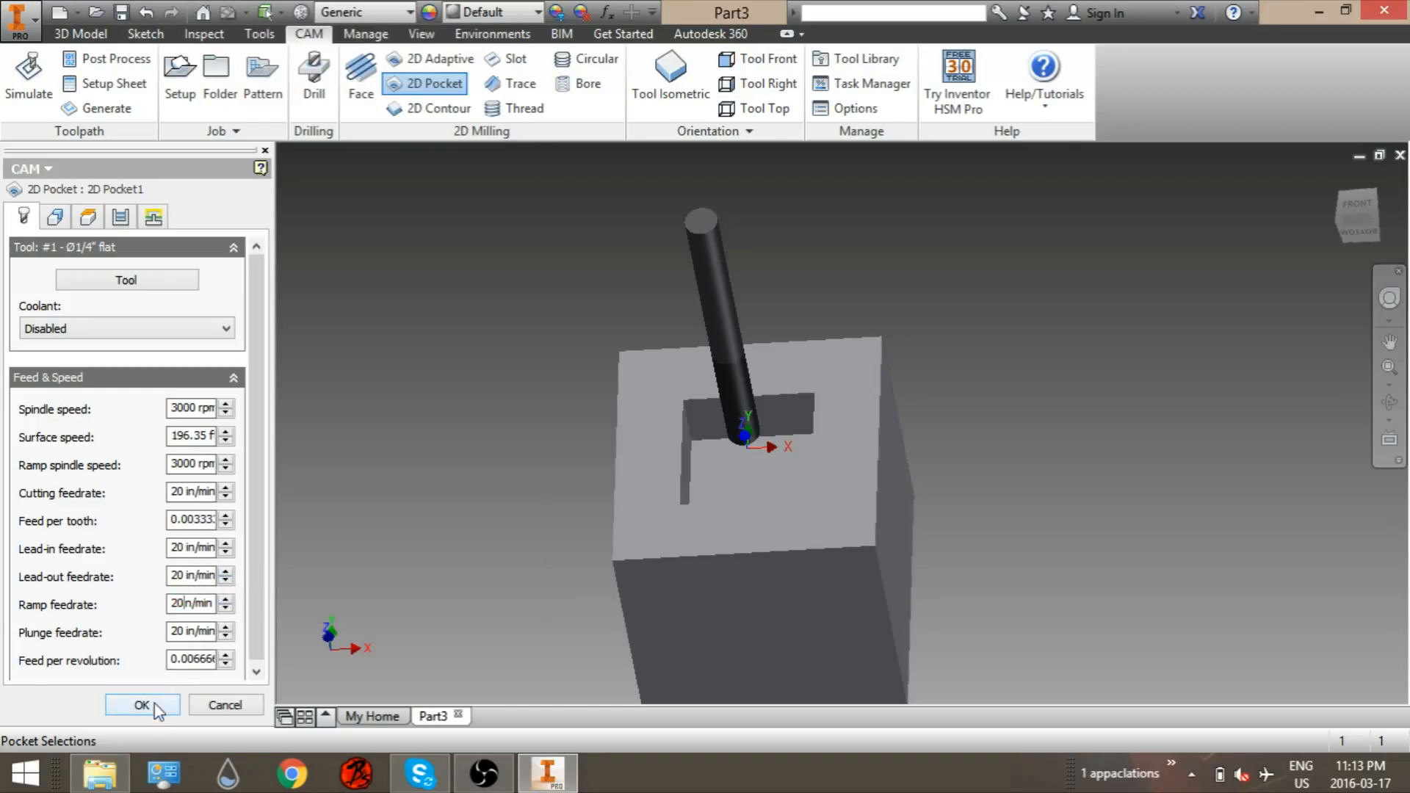
Step: Review the linking settings and accept the 2D Pocket operation
click(141, 225)
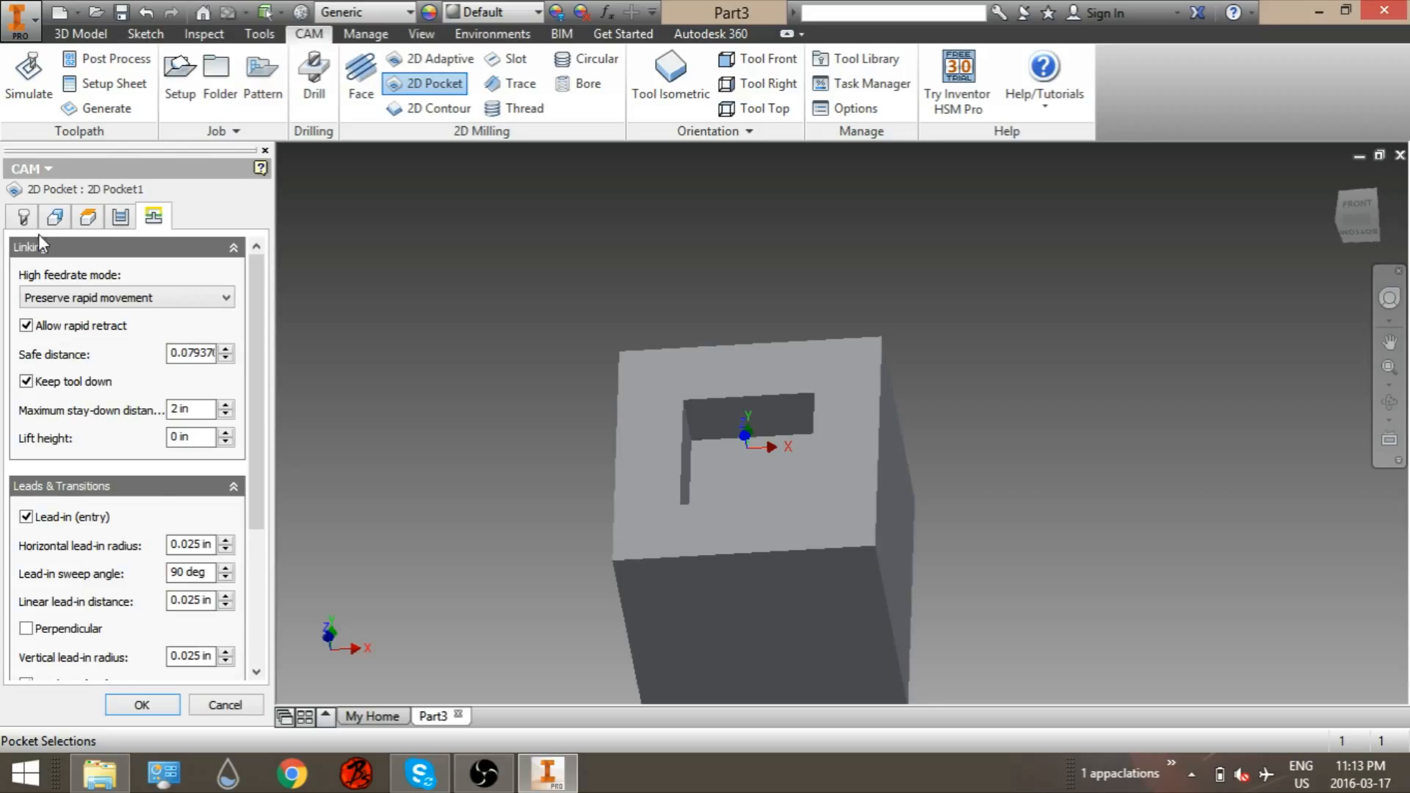
click(21, 220)
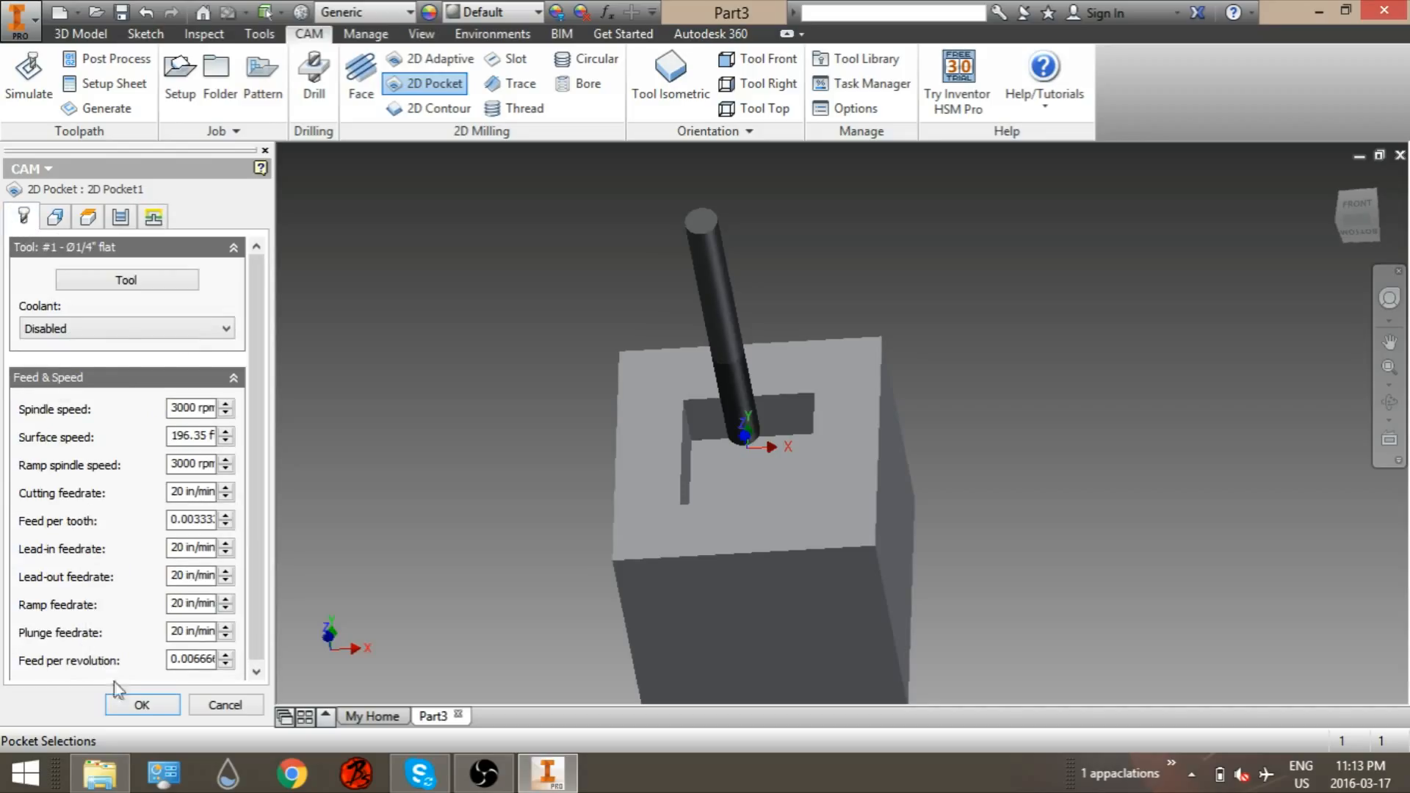
click(143, 706)
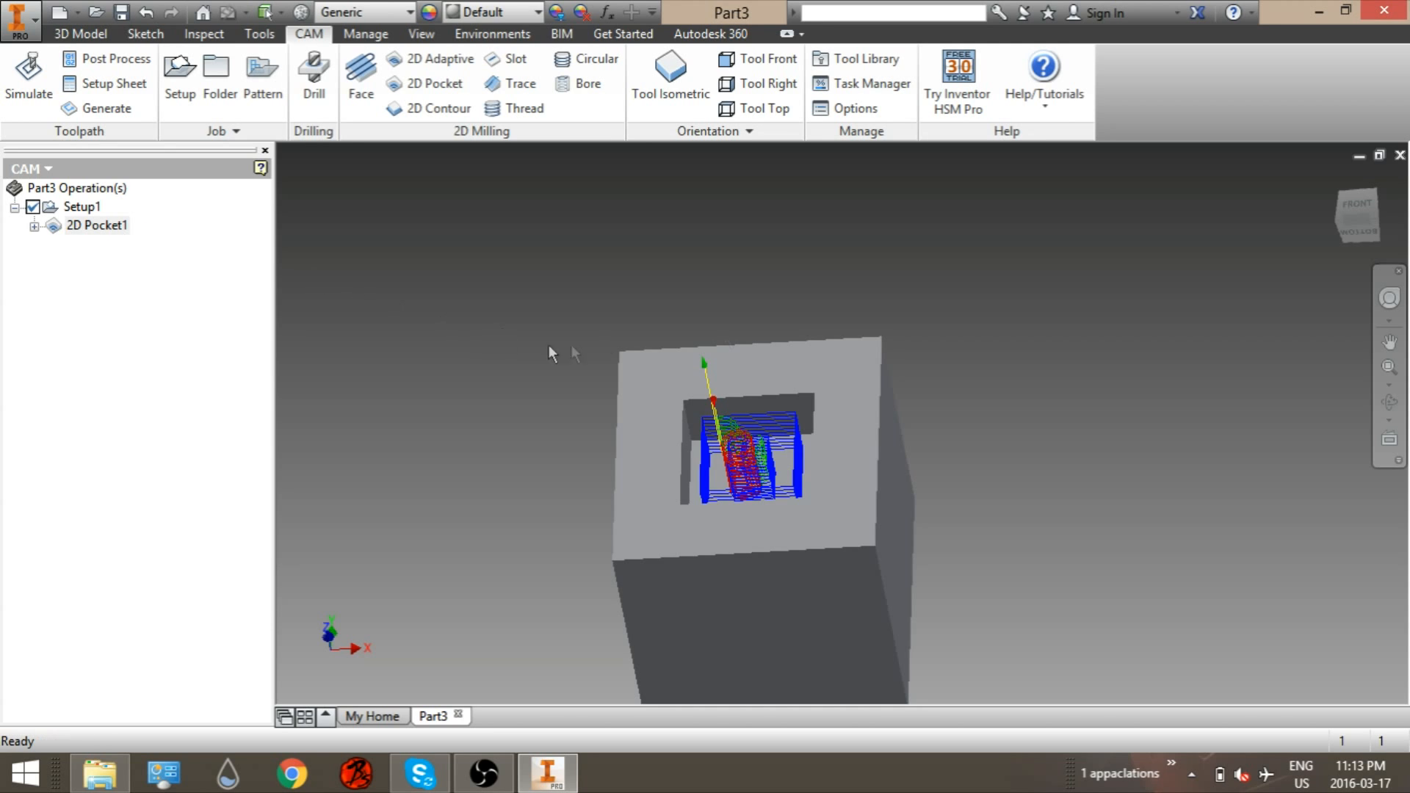
Step: Run the toolpath simulation with the stock displayed
shift+middle_drag(956, 372, 701, 621)
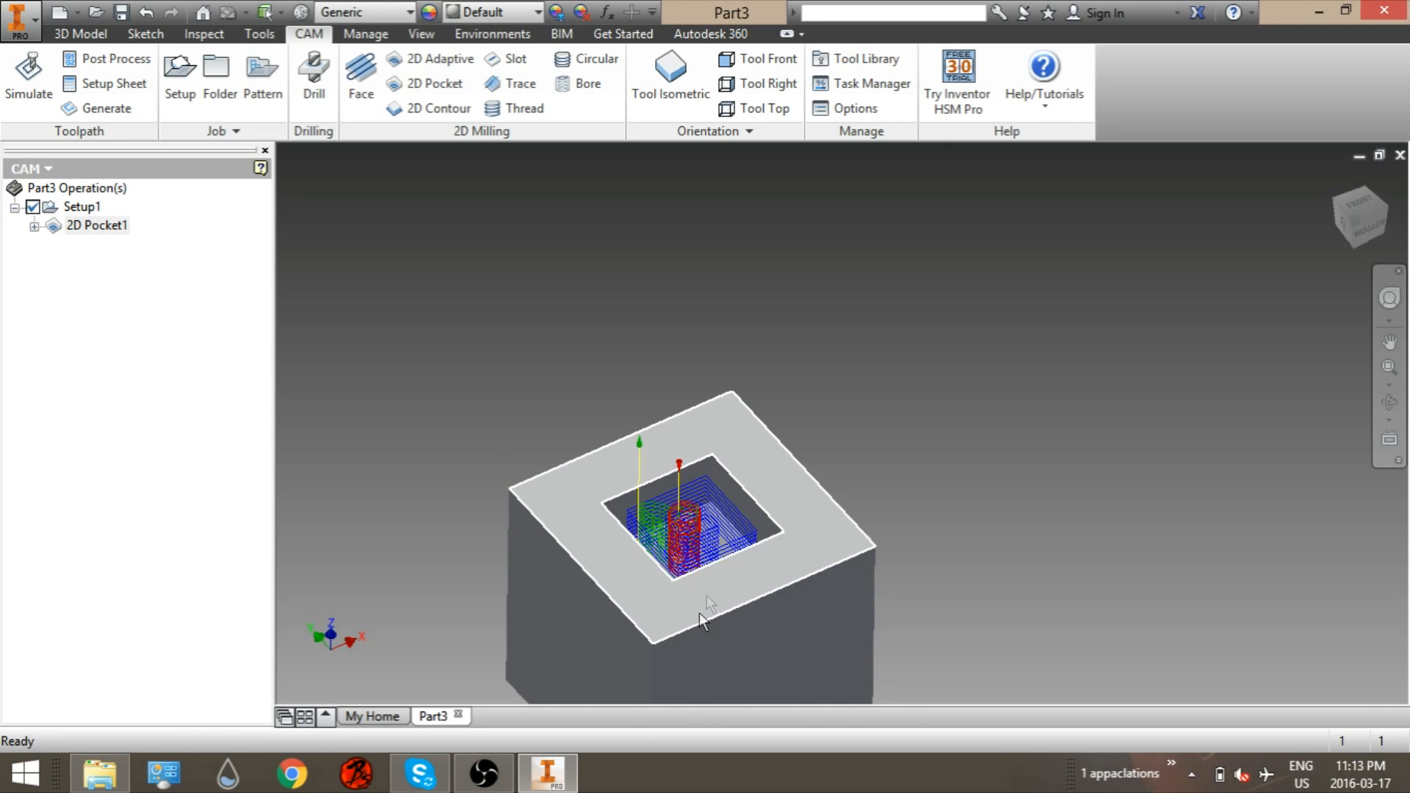
middle_drag(499, 373, 480, 298)
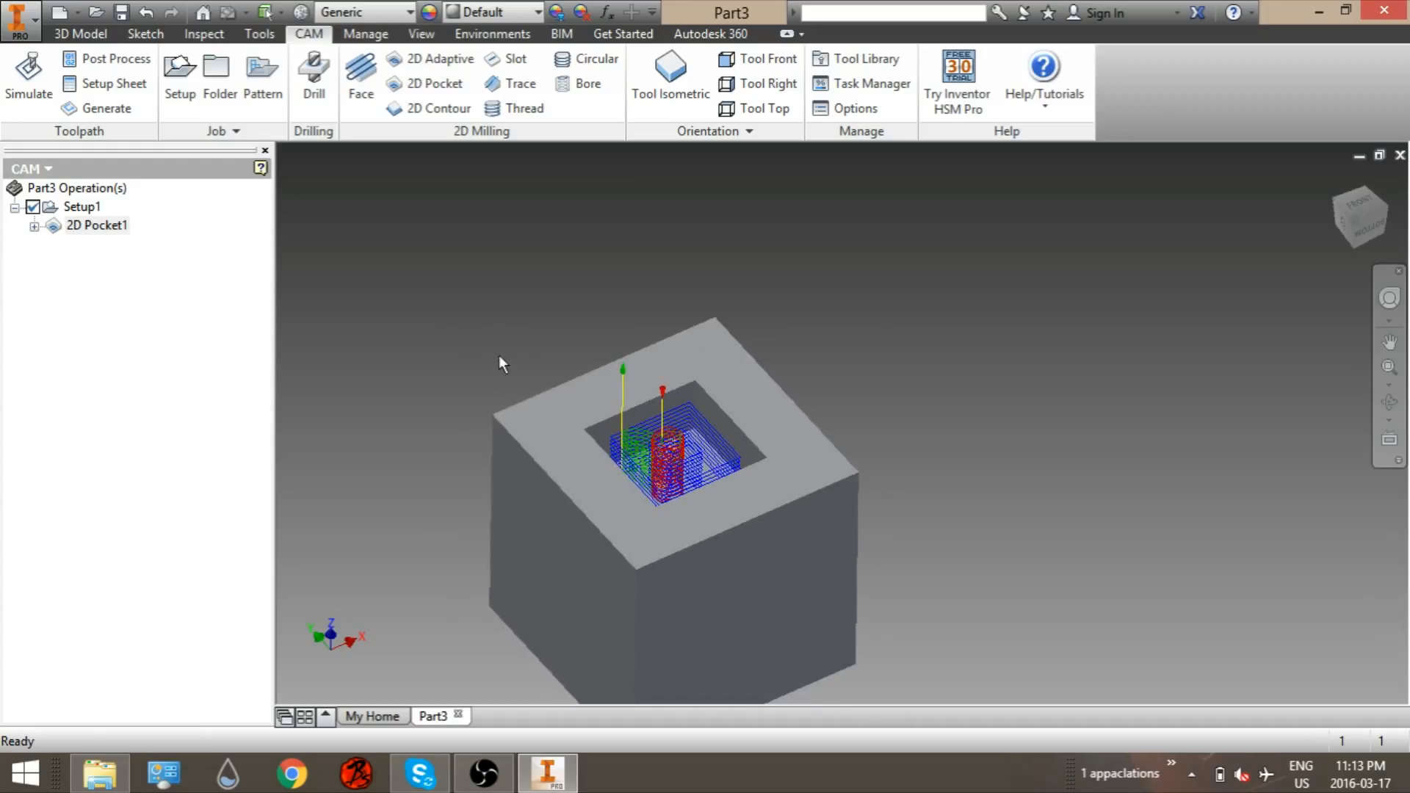
click(10, 83)
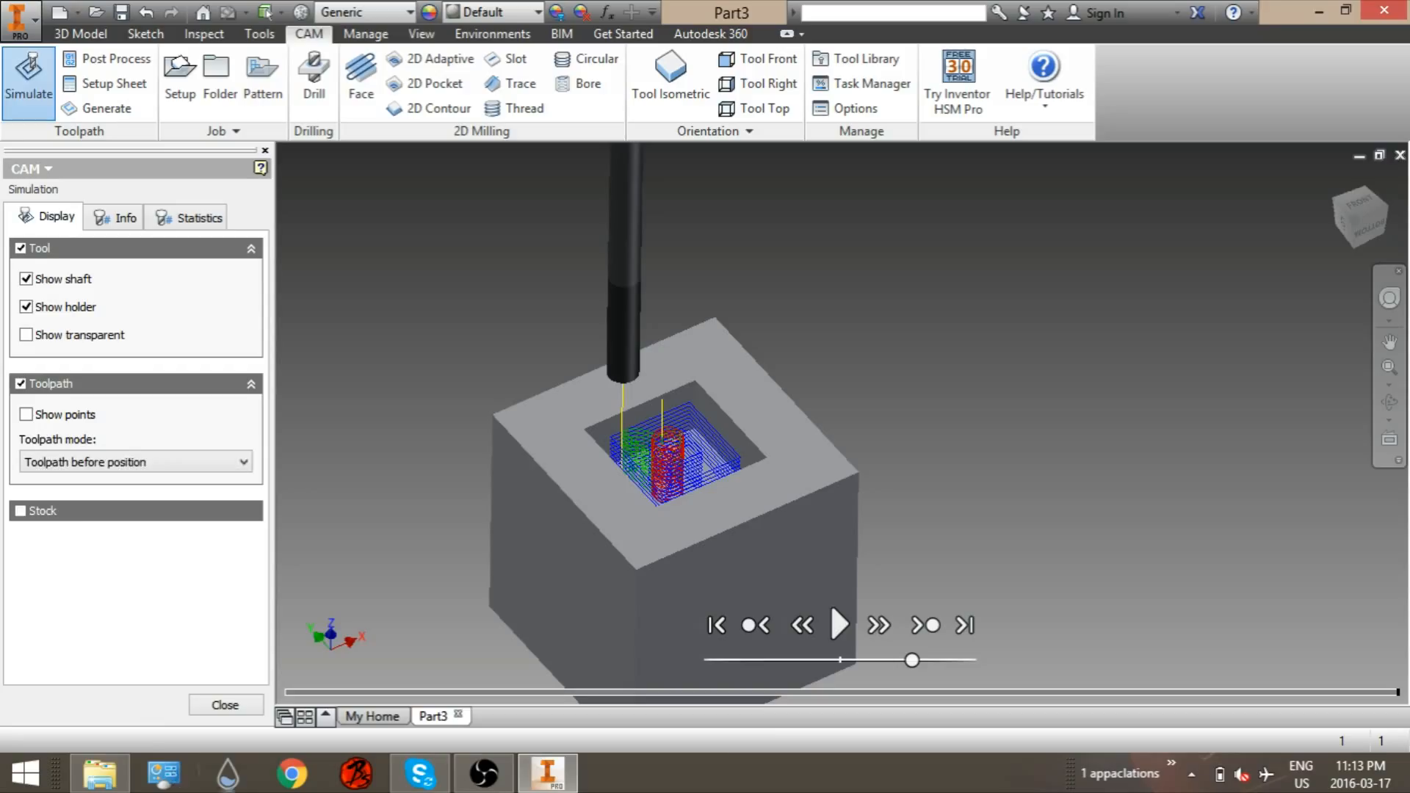
click(17, 512)
click(18, 512)
click(20, 511)
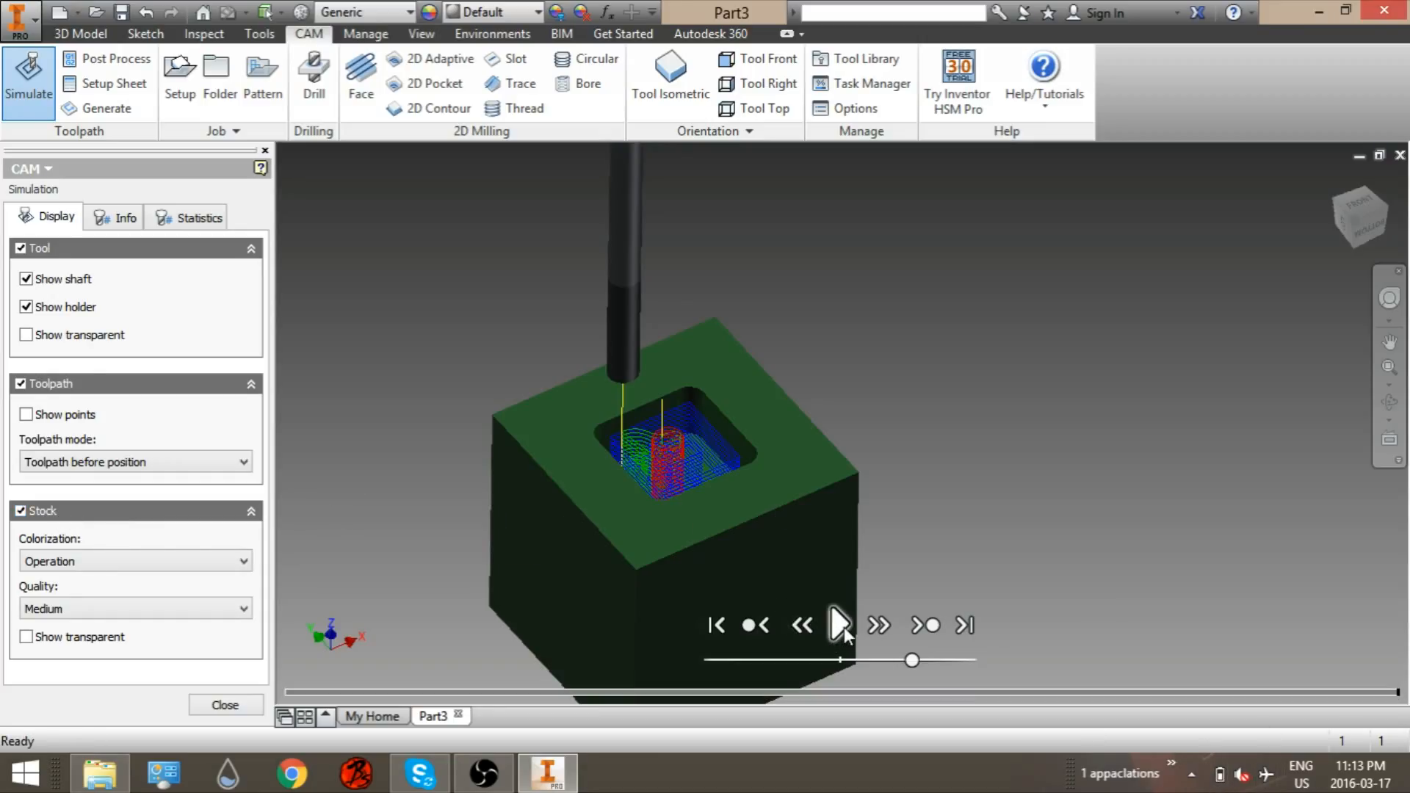
click(842, 626)
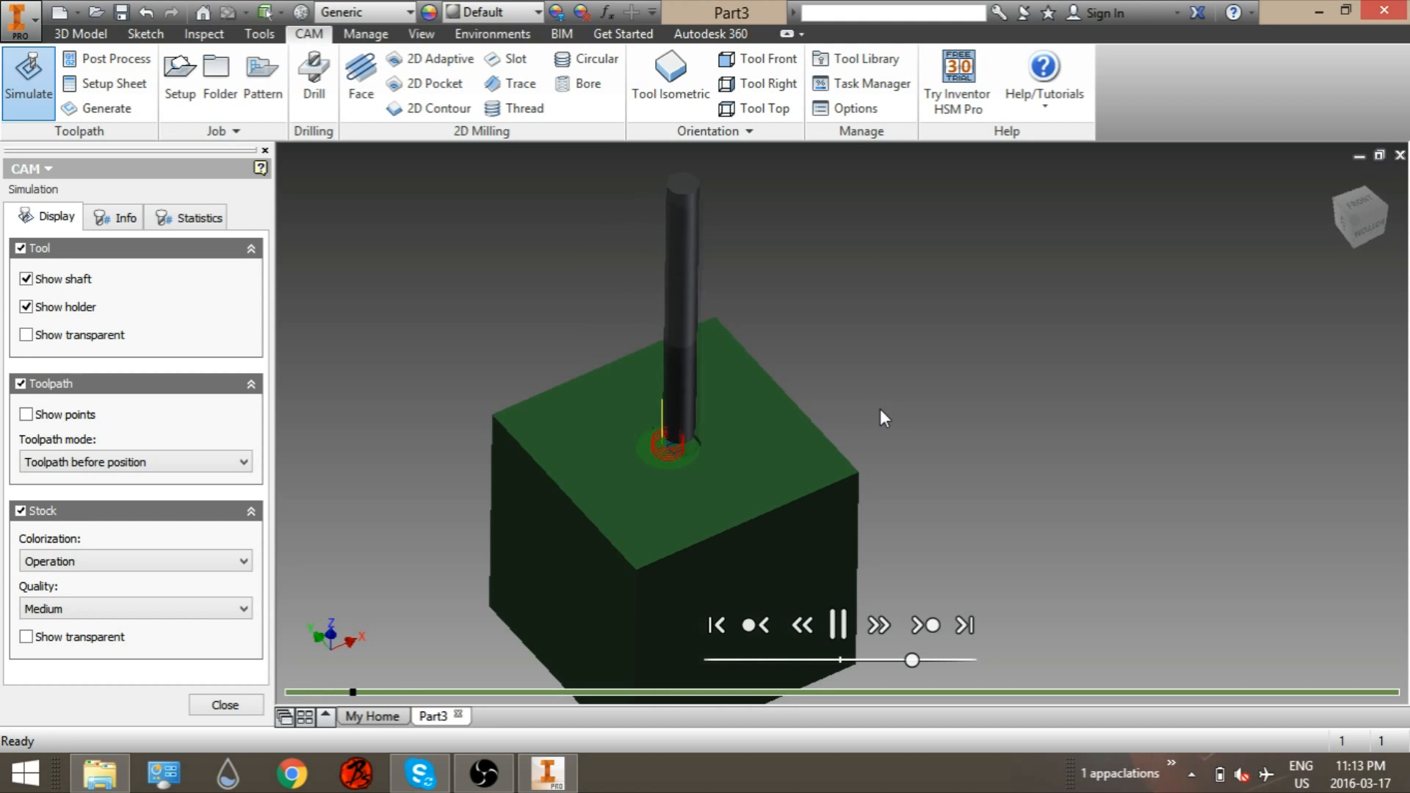
Step: Step through the simulation timeline to the end of the pocket operation
scroll(752, 423, up, 3)
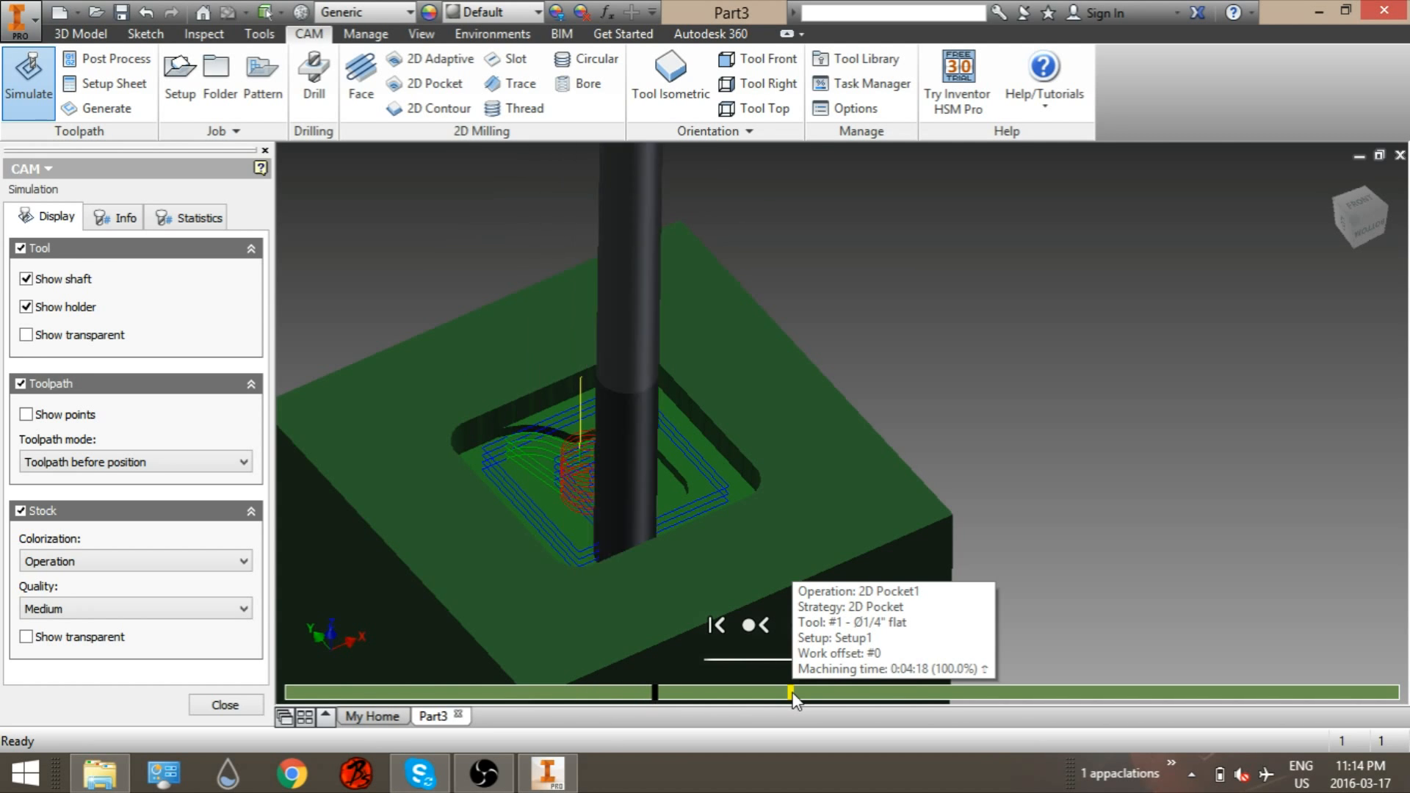
click(993, 693)
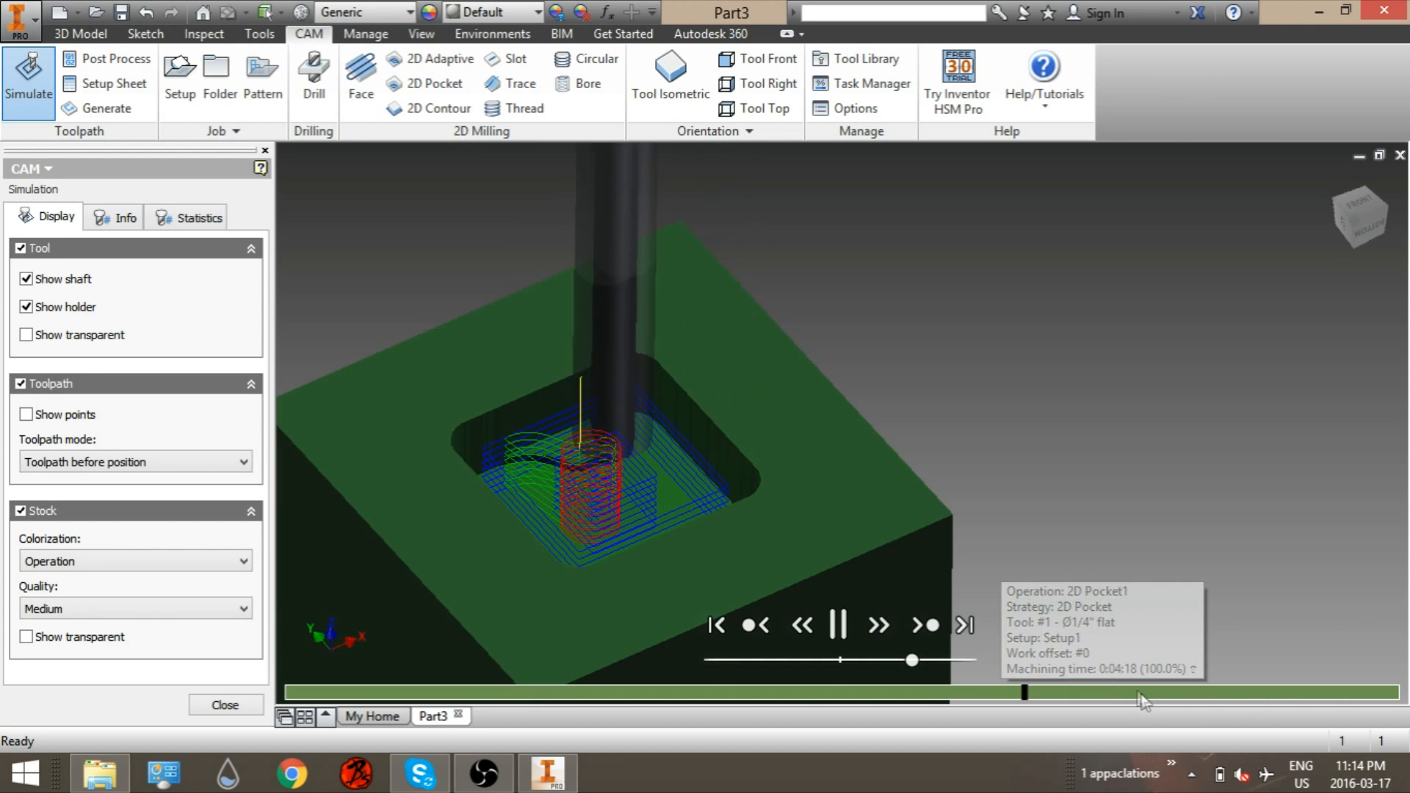
mouse_move(911, 659)
mouse_down()
mouse_move(889, 660)
mouse_move(931, 661)
mouse_move(765, 672)
mouse_move(994, 672)
mouse_move(902, 661)
mouse_up()
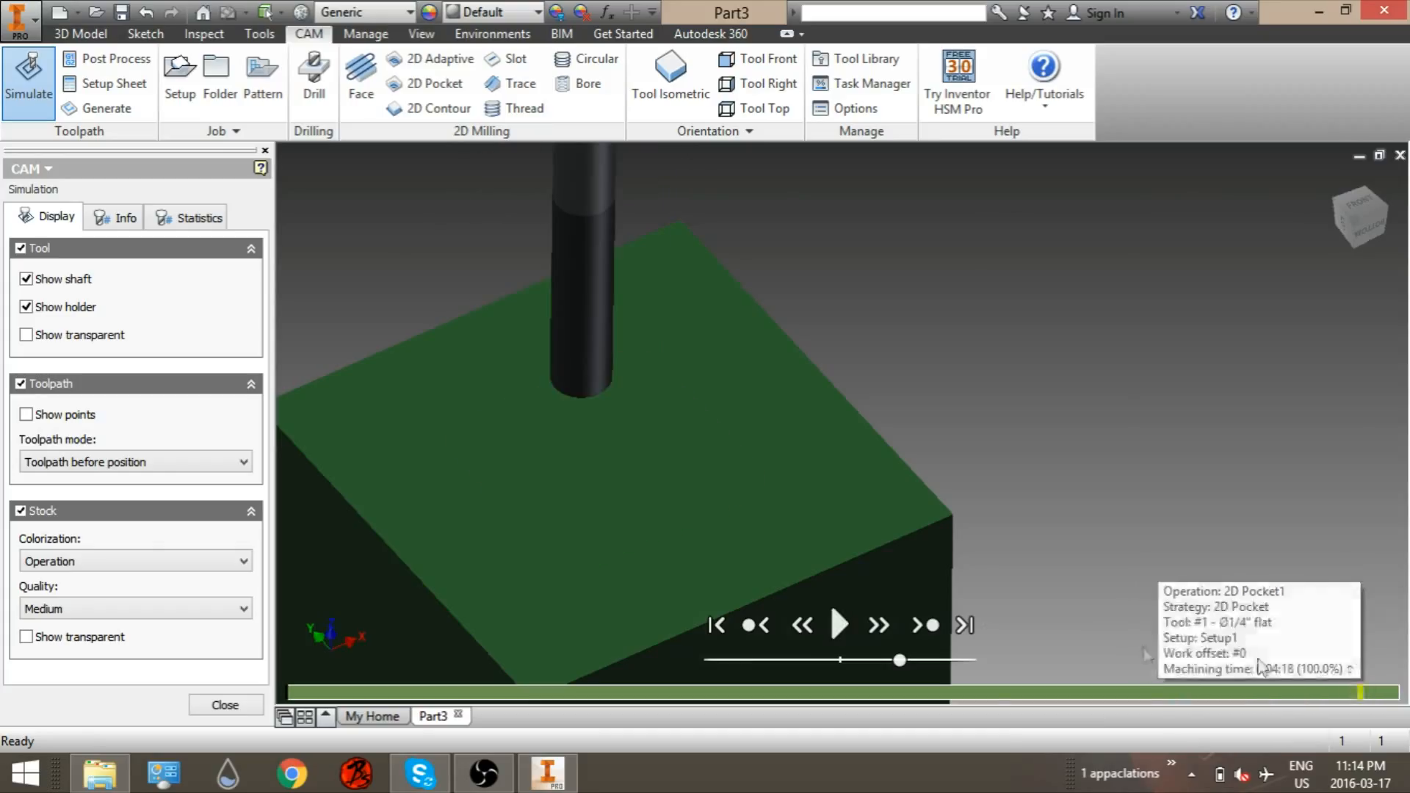
click(1383, 692)
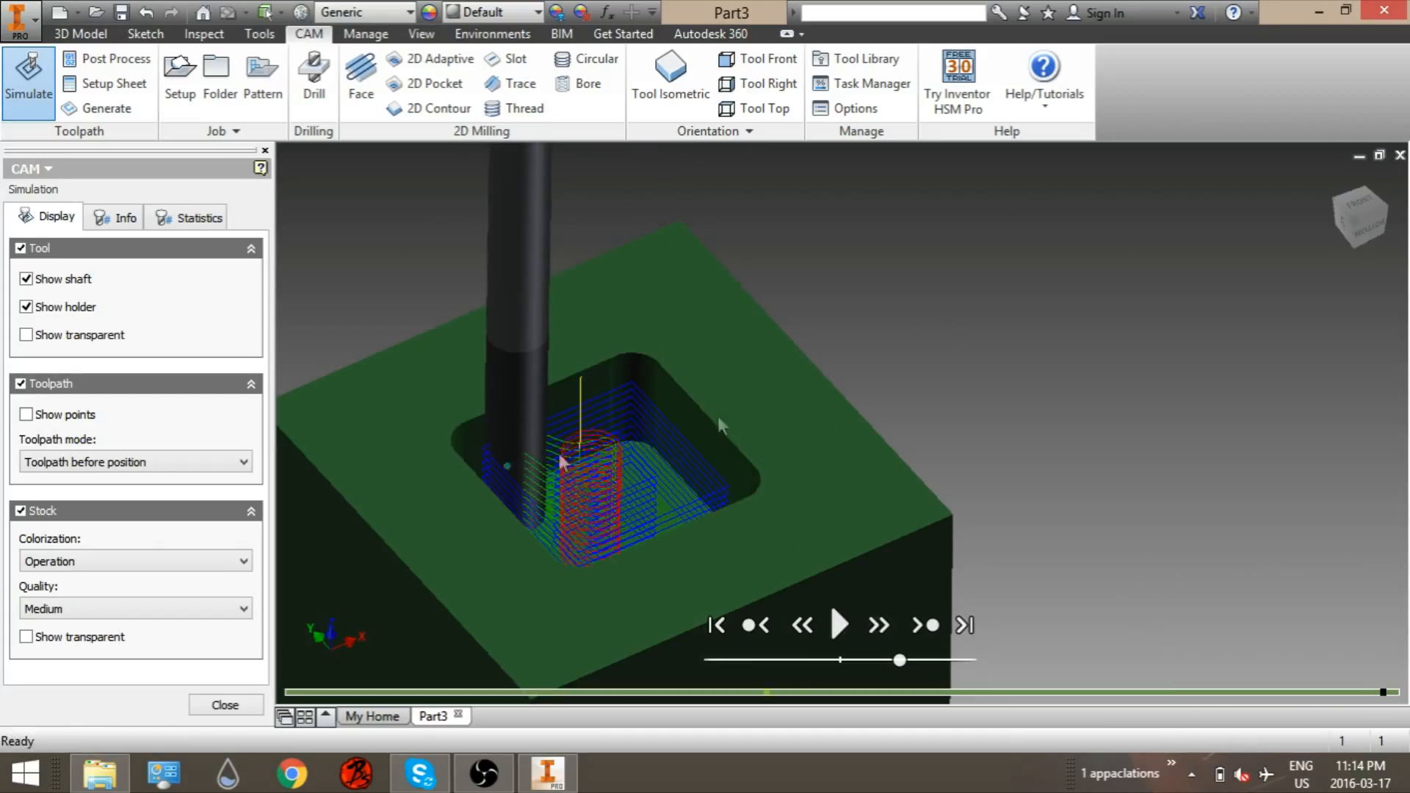
Step: Orbit the simulated part and close the simulation
shift+middle_drag(995, 379, 992, 411)
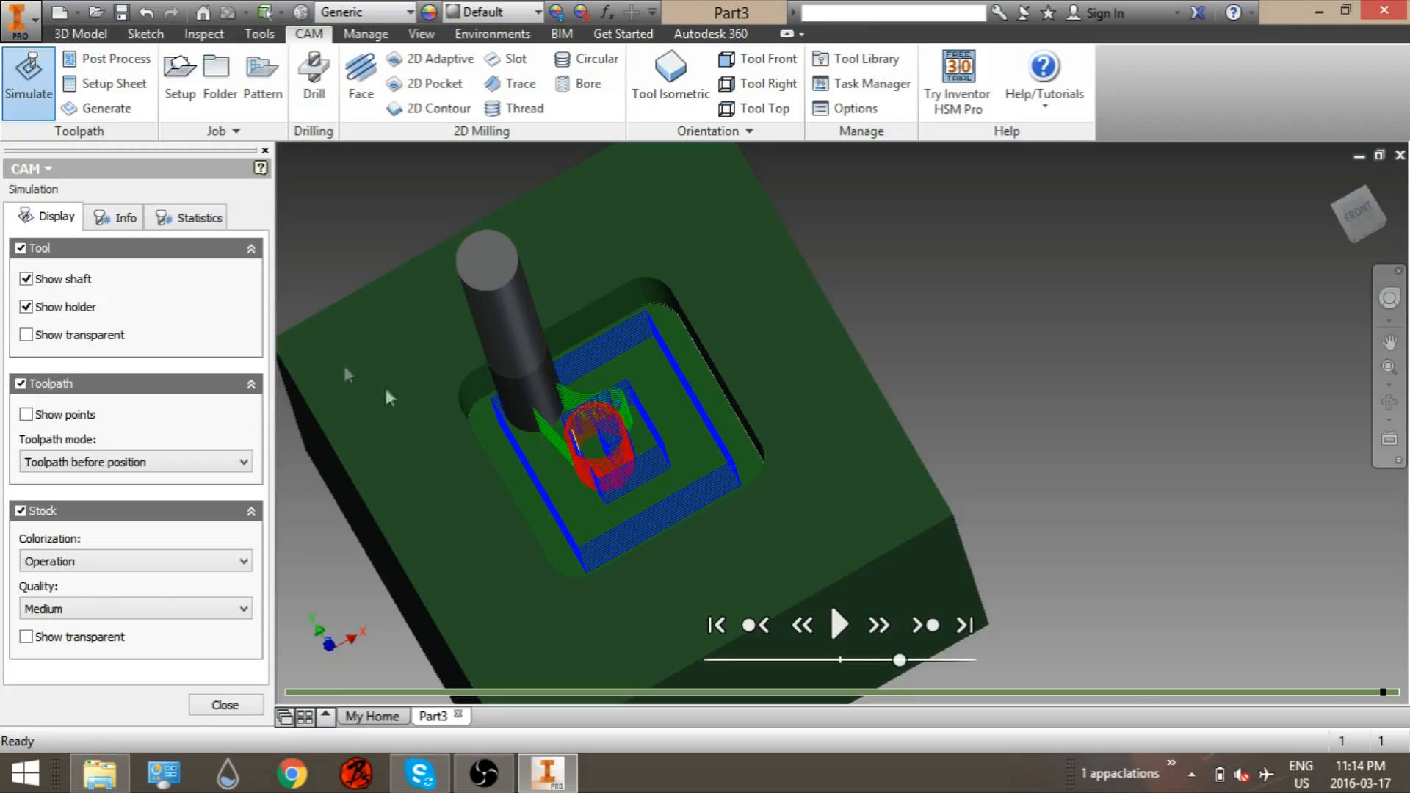
click(194, 712)
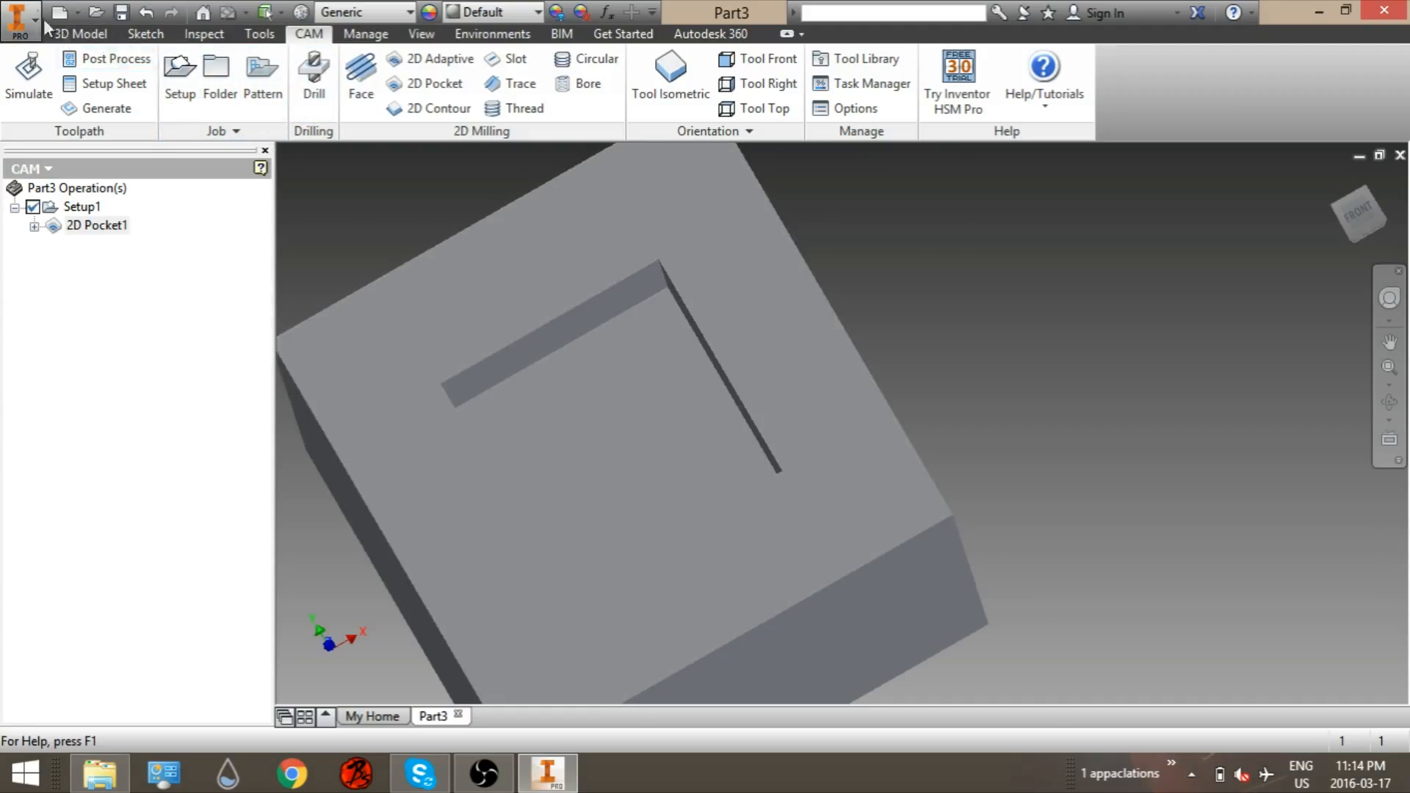
Step: Start a fillet on the four vertical inside corner edges of the pocket
click(81, 33)
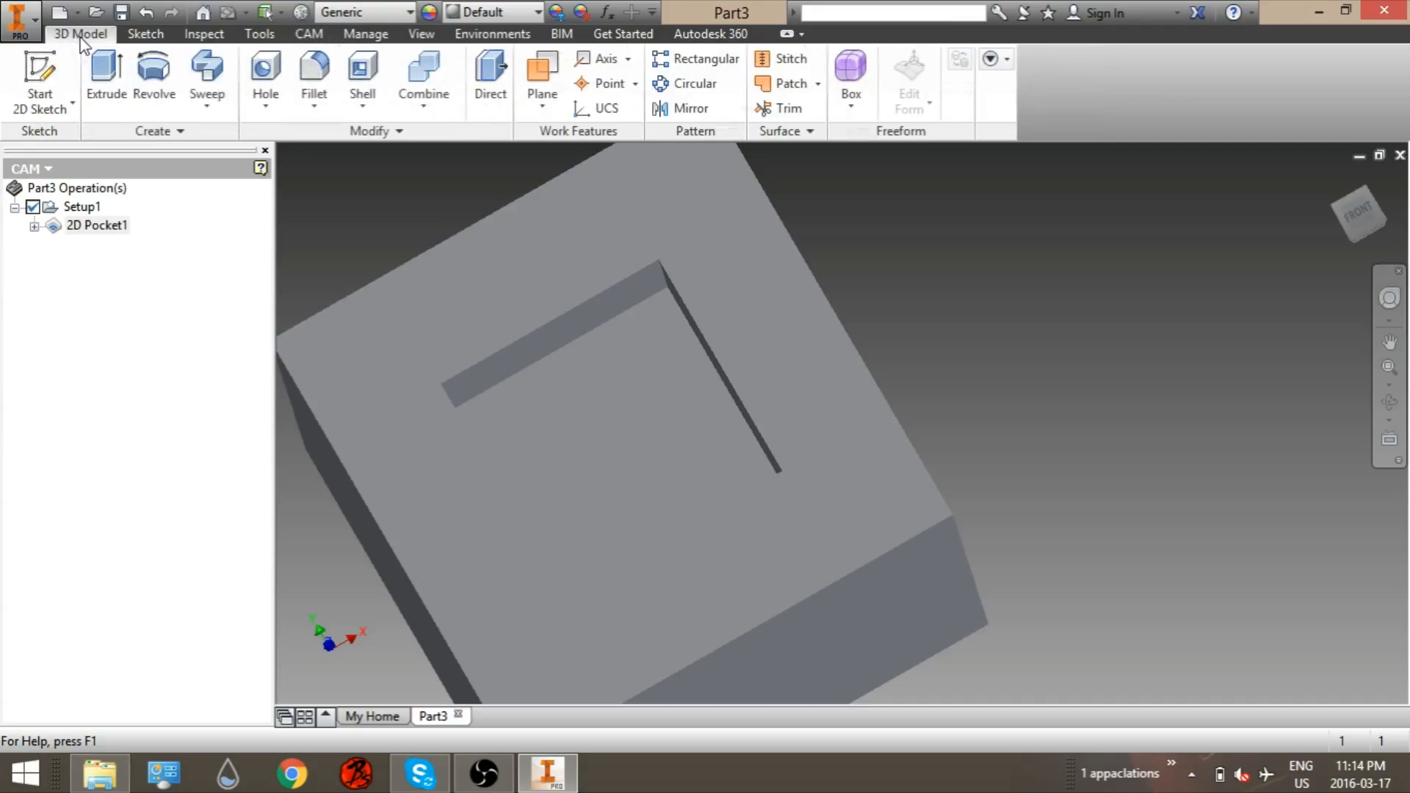
click(314, 77)
click(665, 283)
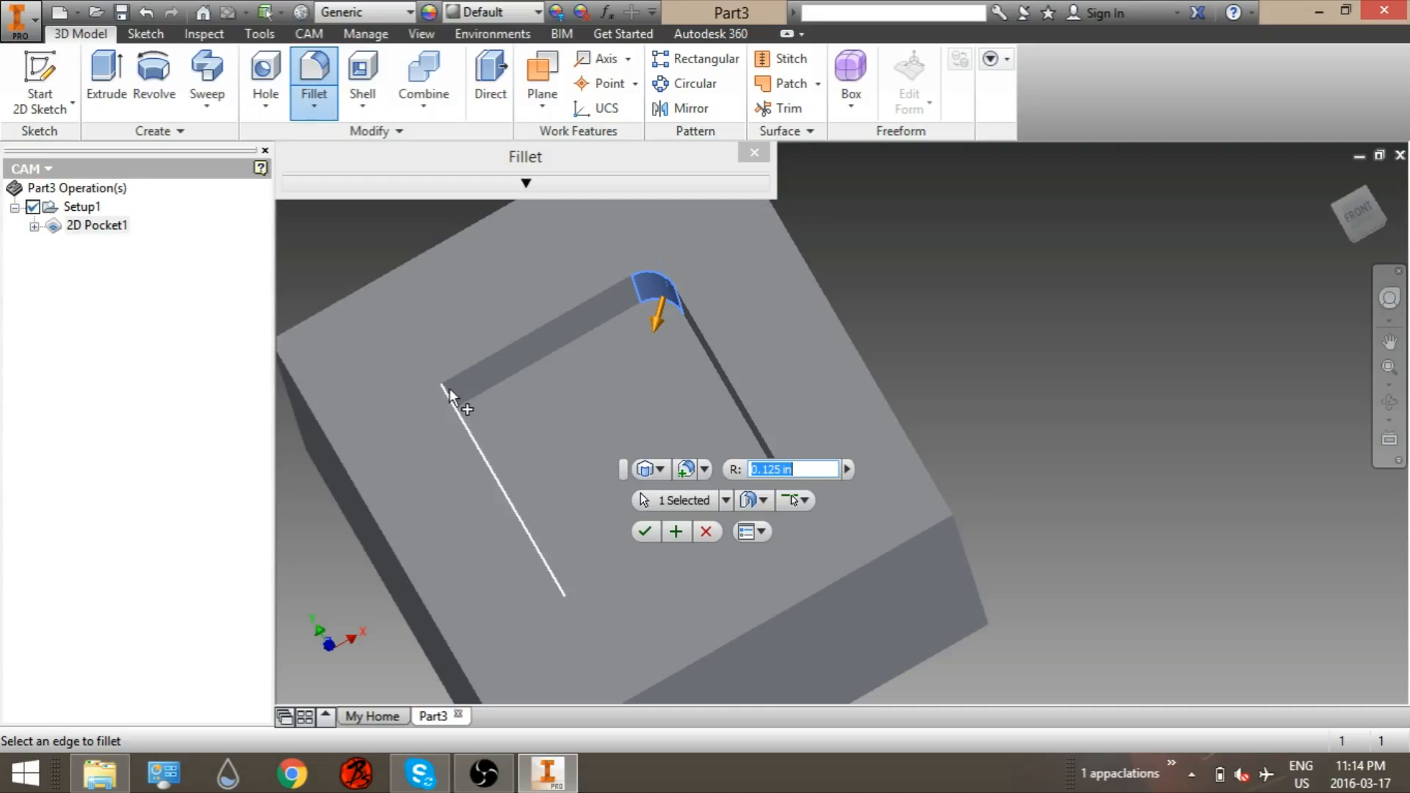
shift+middle_drag(488, 416, 486, 457)
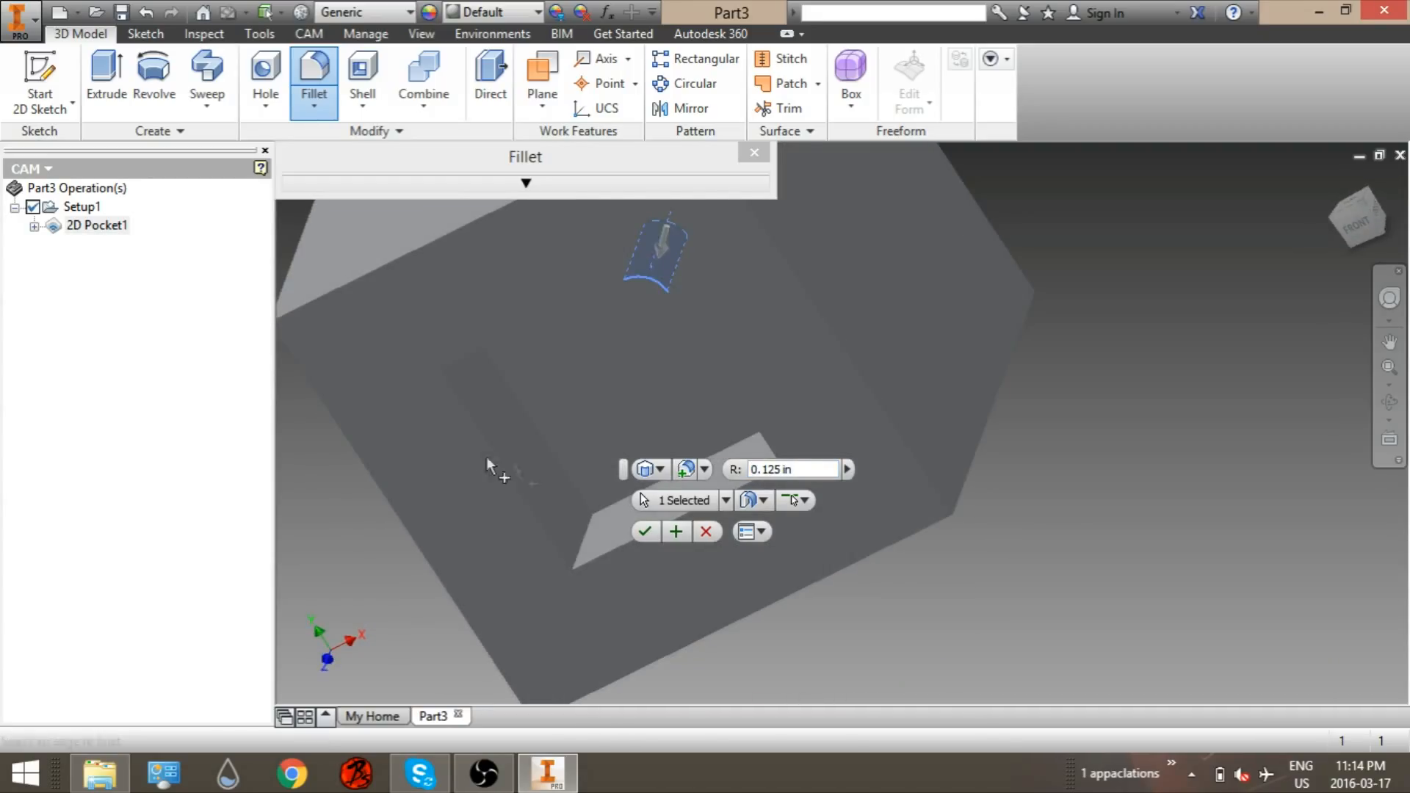
click(588, 532)
shift+middle_drag(650, 497, 624, 461)
click(753, 478)
scroll(623, 460, up, 2)
scroll(591, 446, down, 2)
scroll(611, 451, down, 2)
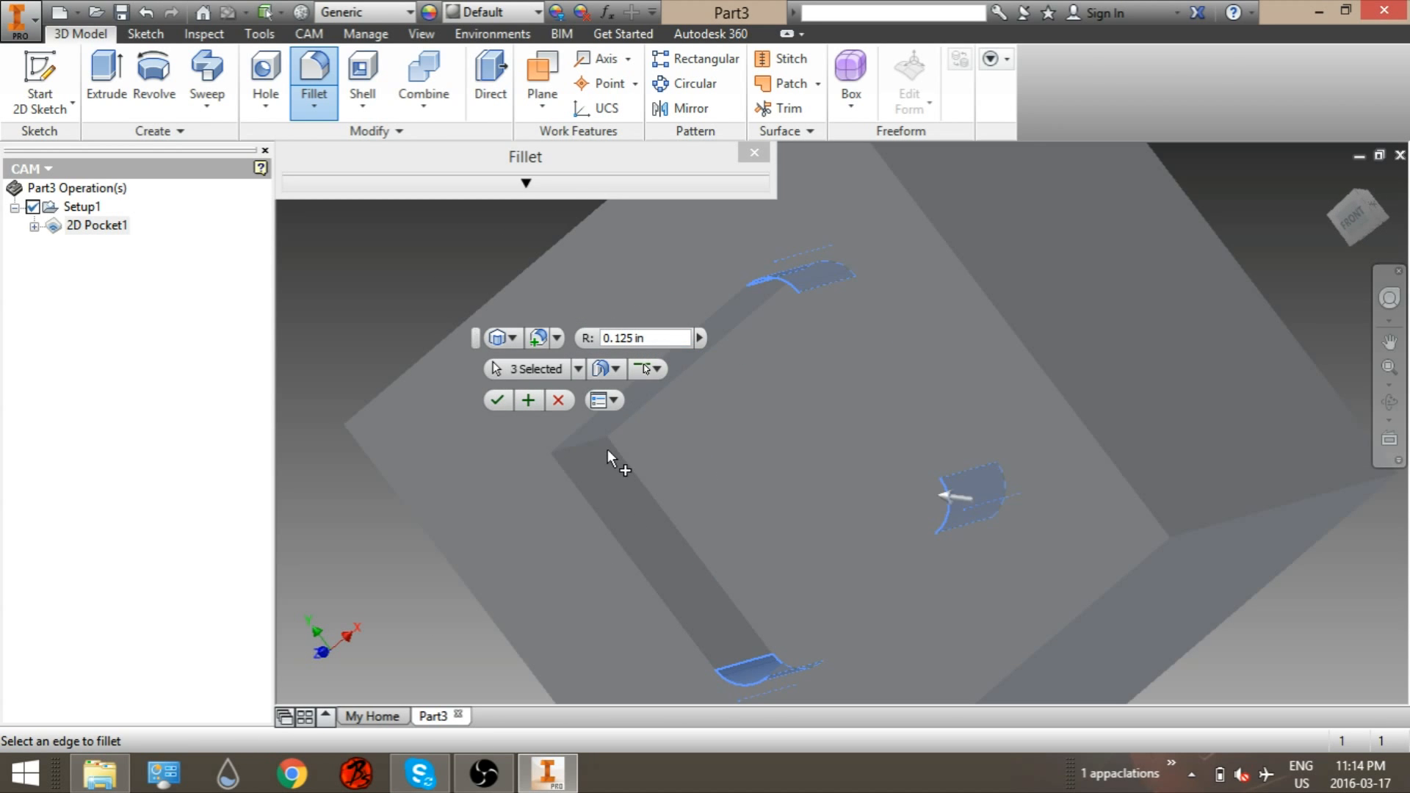
click(598, 439)
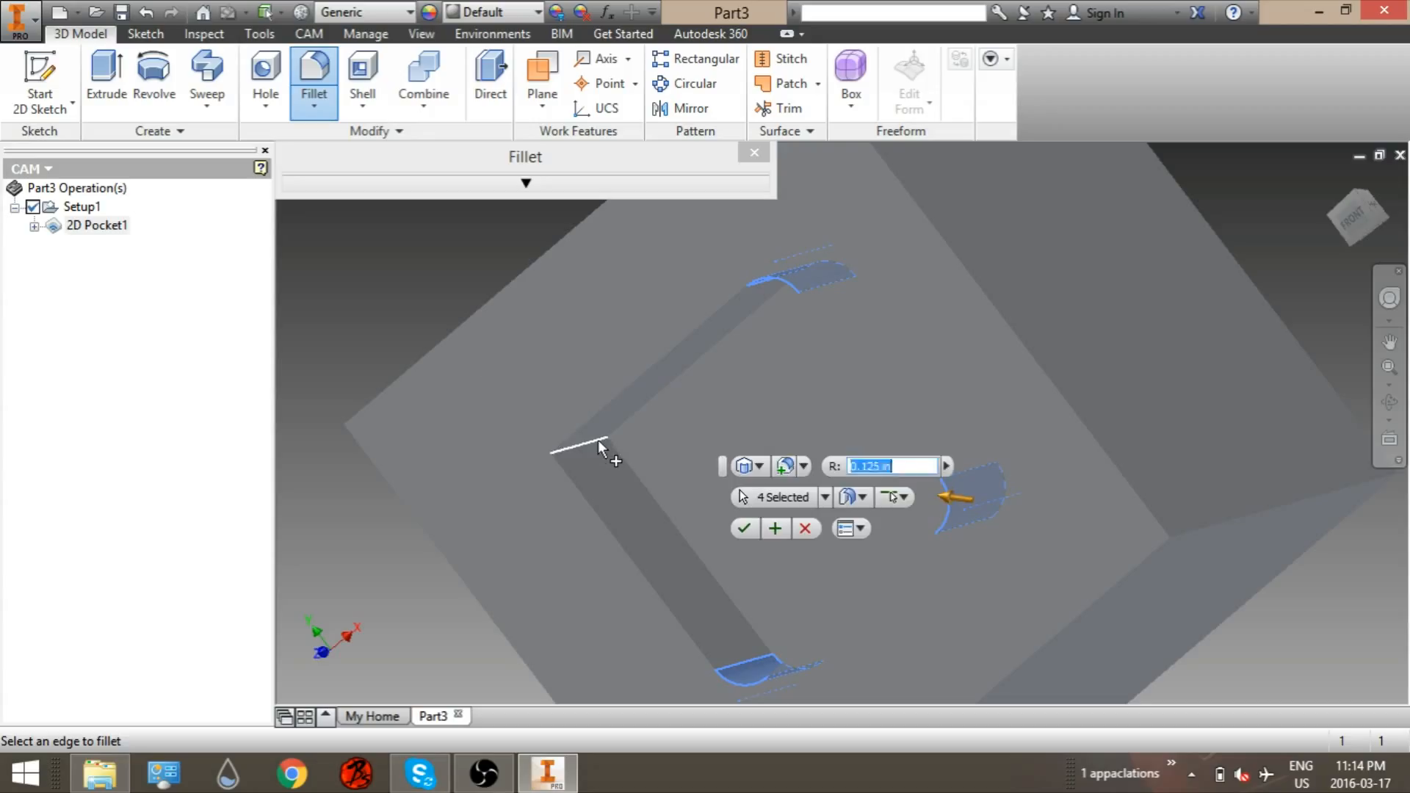
Step: Set the fillet radius to 0.5 in
double_click(883, 467)
click(850, 464)
text(5)
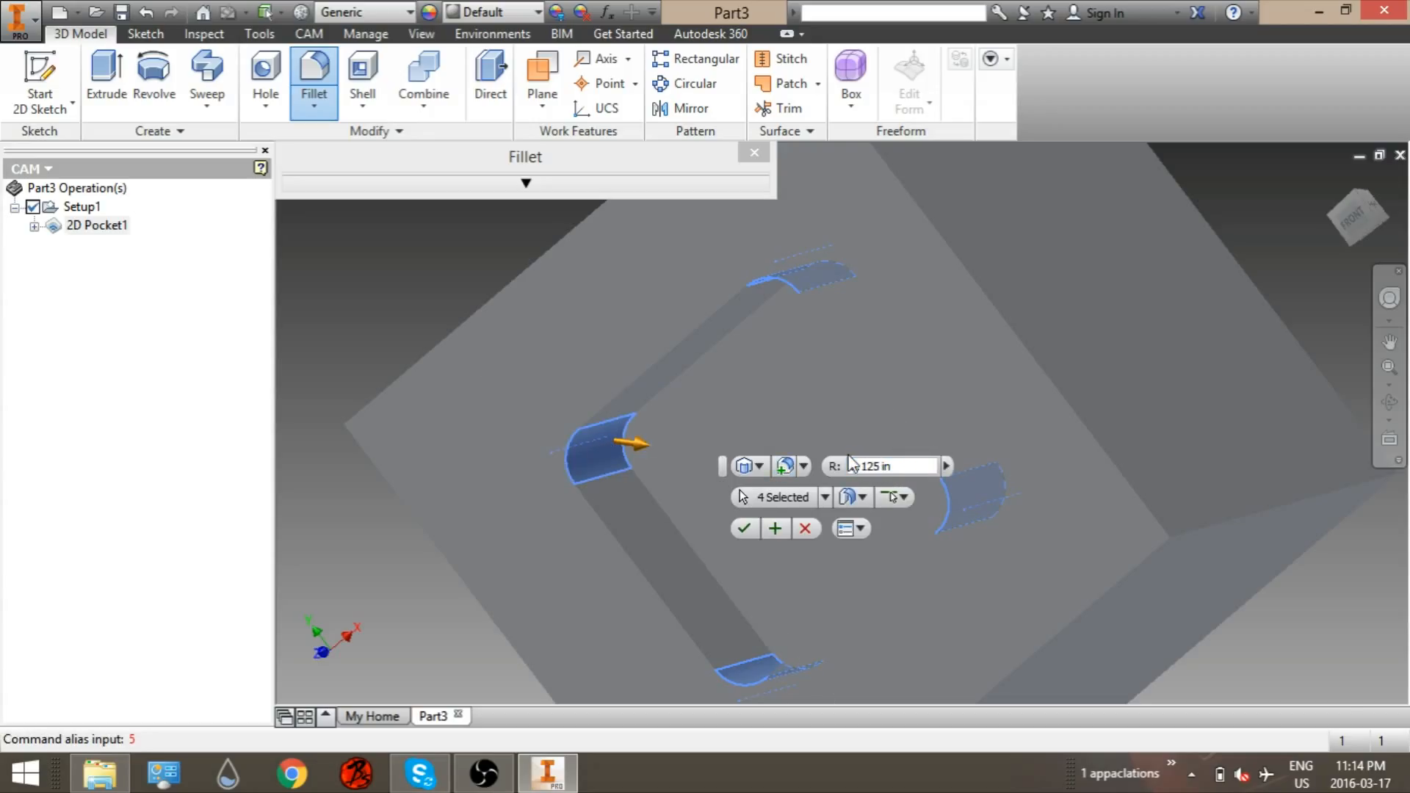
drag(929, 462, 756, 467)
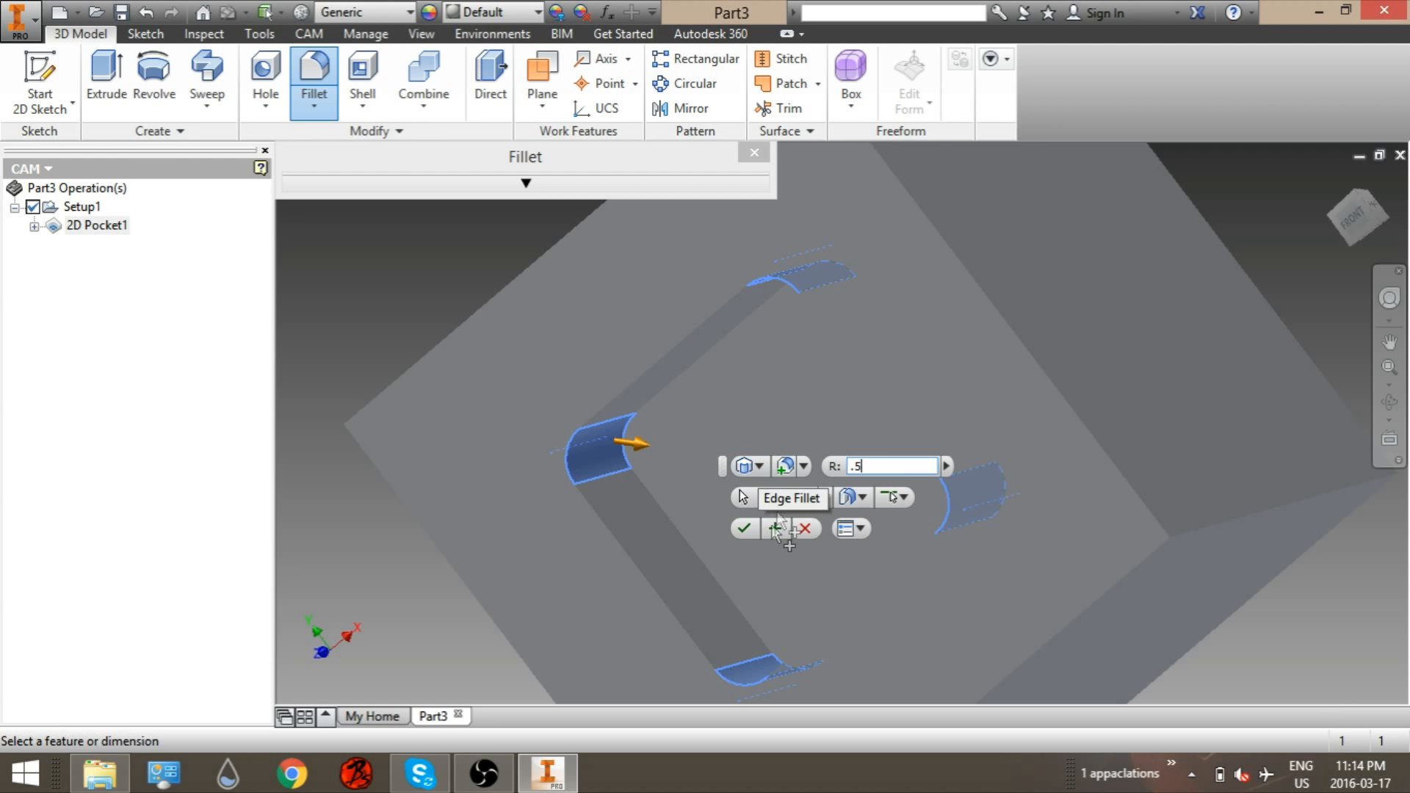
Step: Change the fillet radius to 0.125 in and apply the fillet to the pocket corners
shift+middle_drag(928, 331, 840, 470)
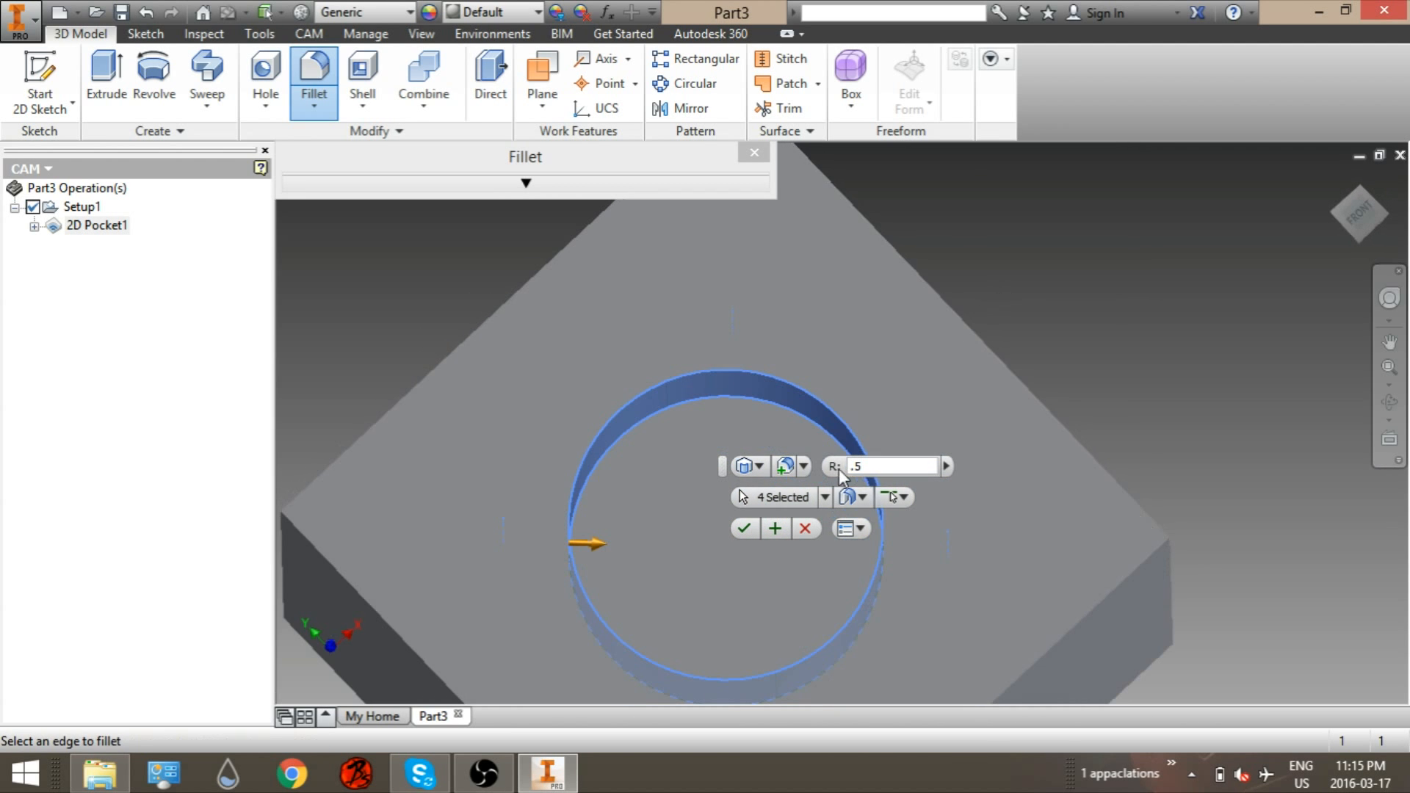
click(872, 468)
key(BackSpace)
text(125)
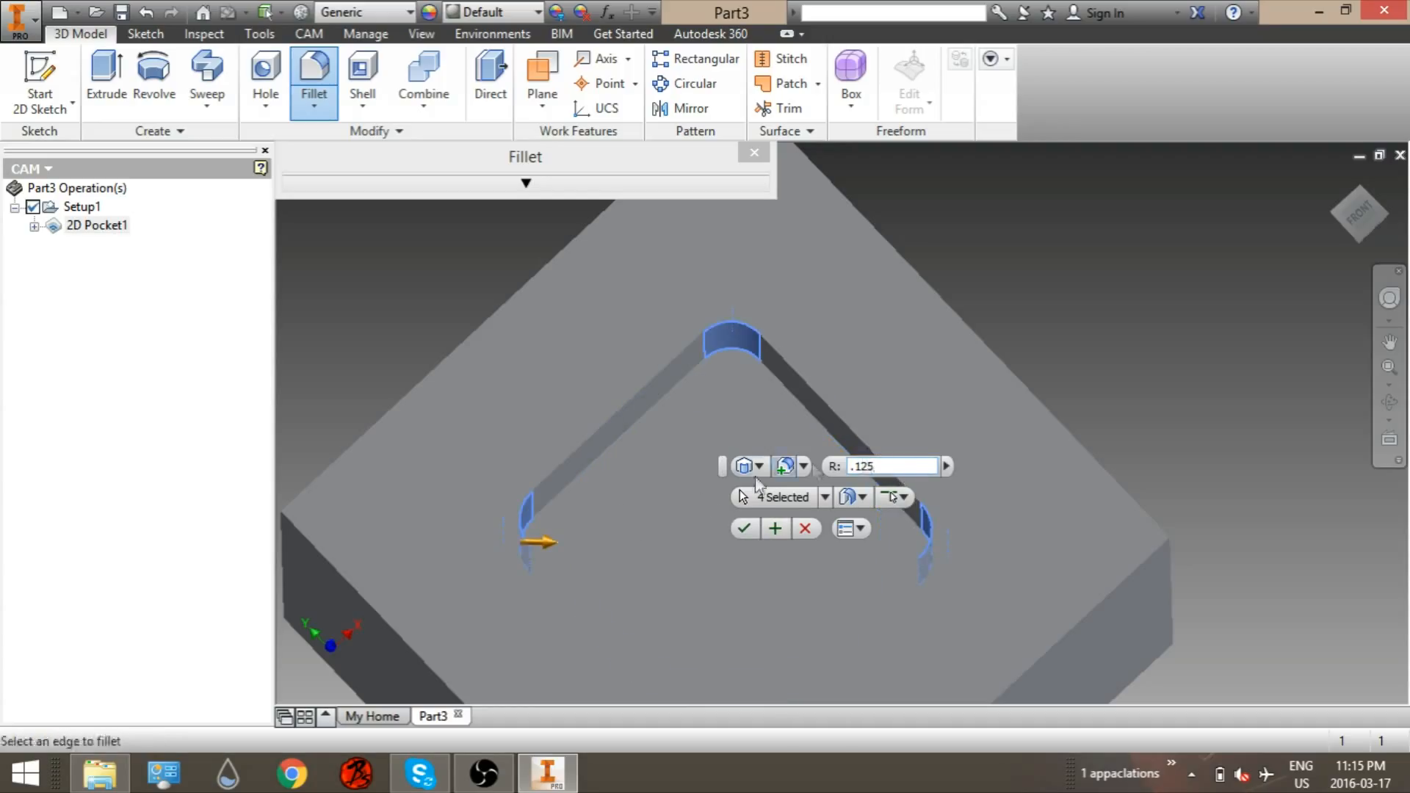
click(743, 533)
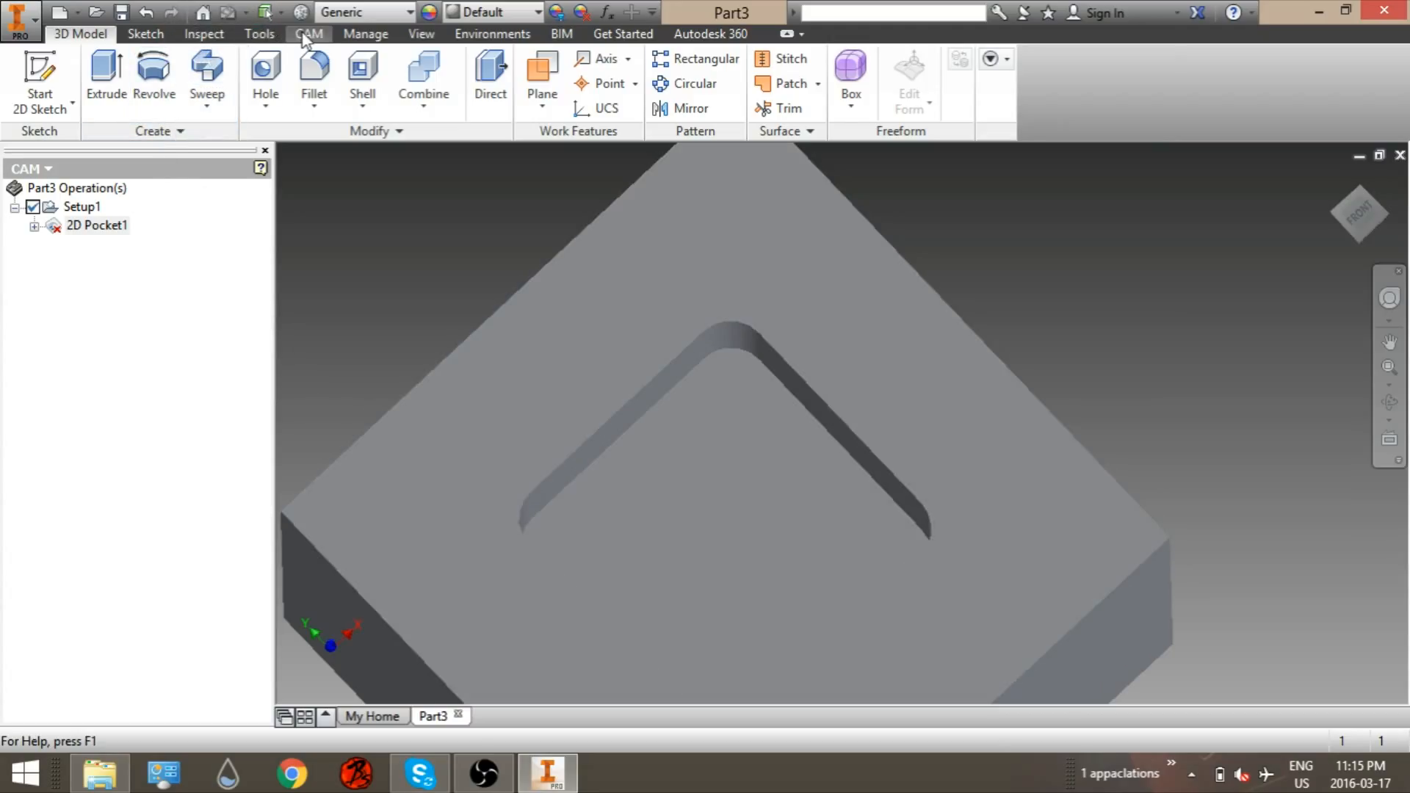
Step: Preview the 2D Pocket1 operation's tool on the filleted part and zoom out to the whole block
double_click(69, 227)
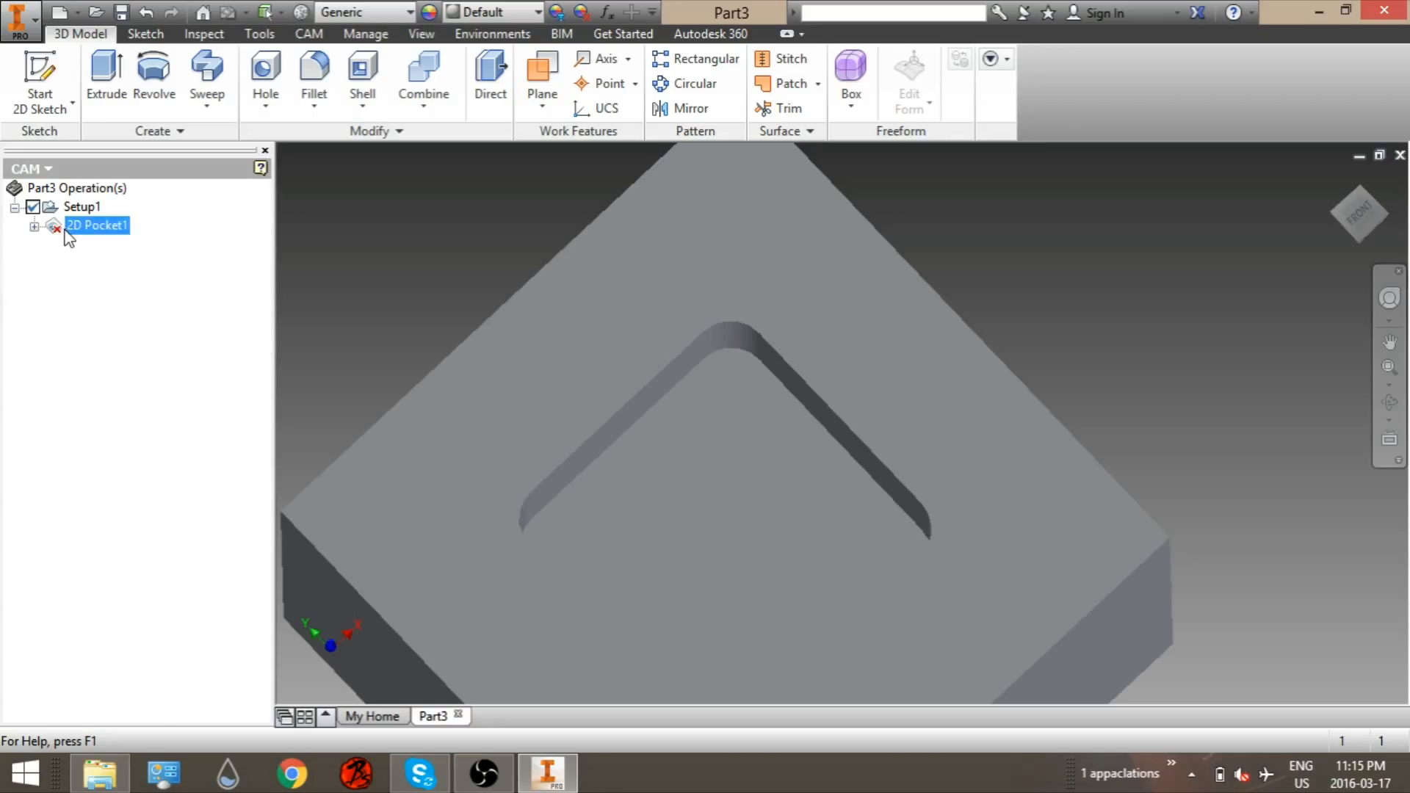
click(143, 706)
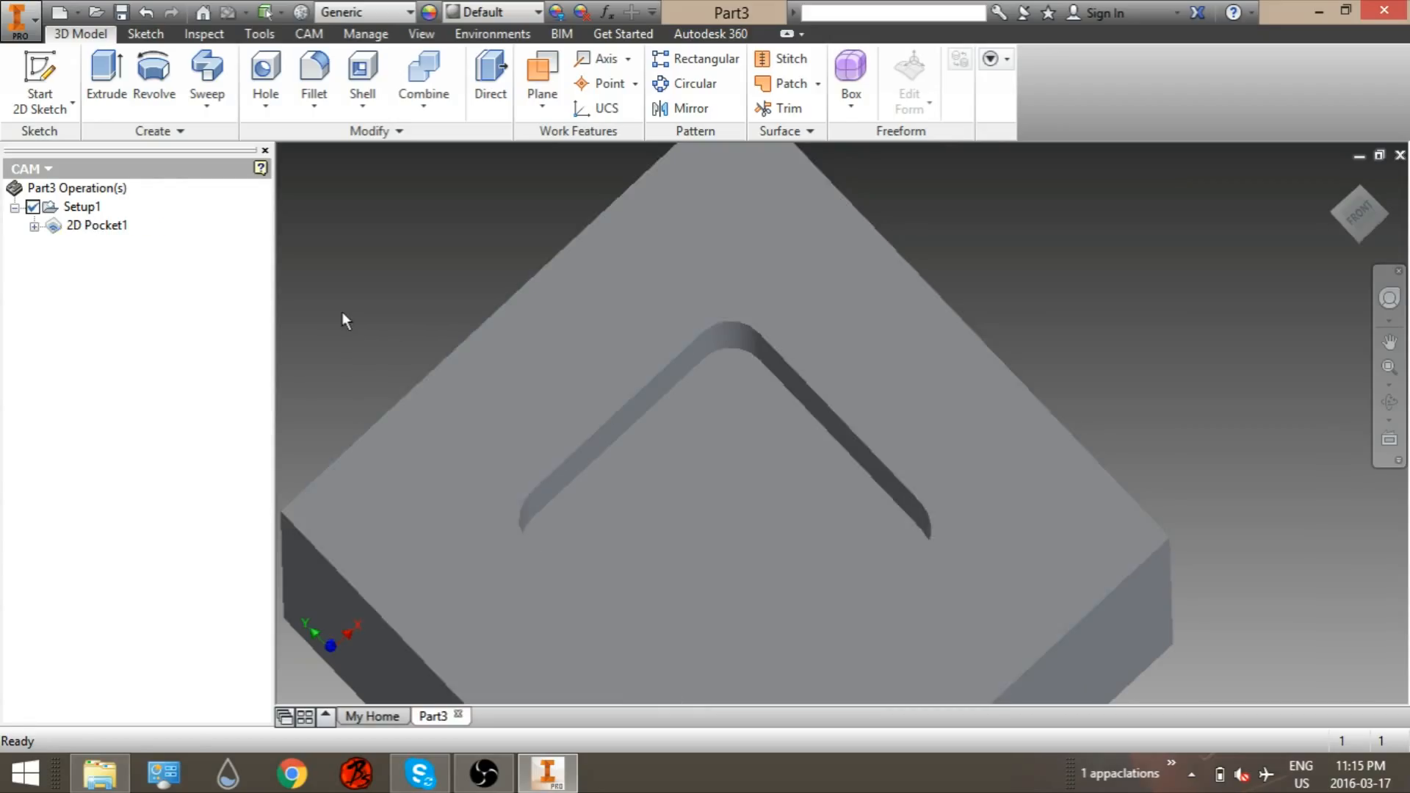
scroll(343, 313, up, 3)
middle_drag(350, 314, 391, 289)
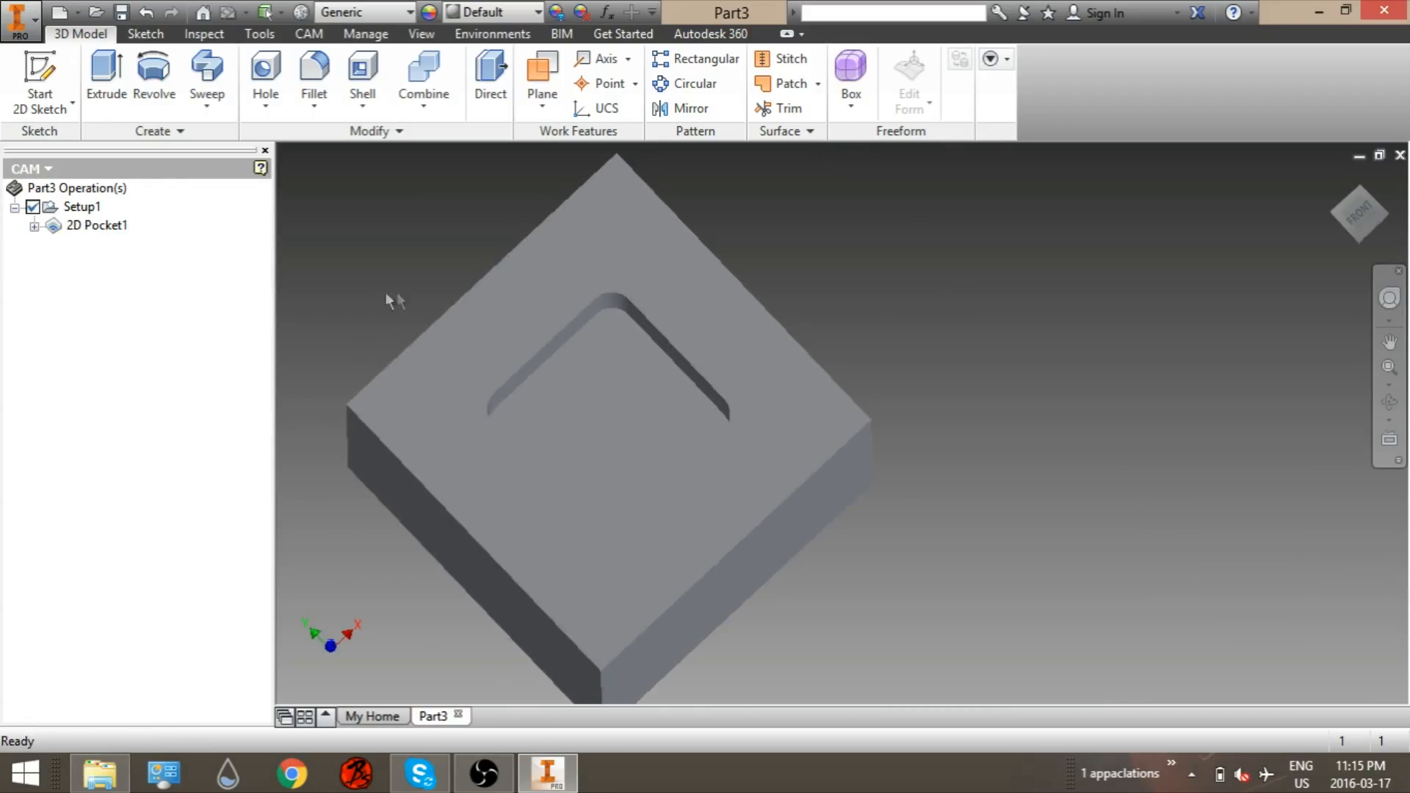
Step: Run the toolpath simulation on the filleted part and play it
click(308, 34)
click(21, 85)
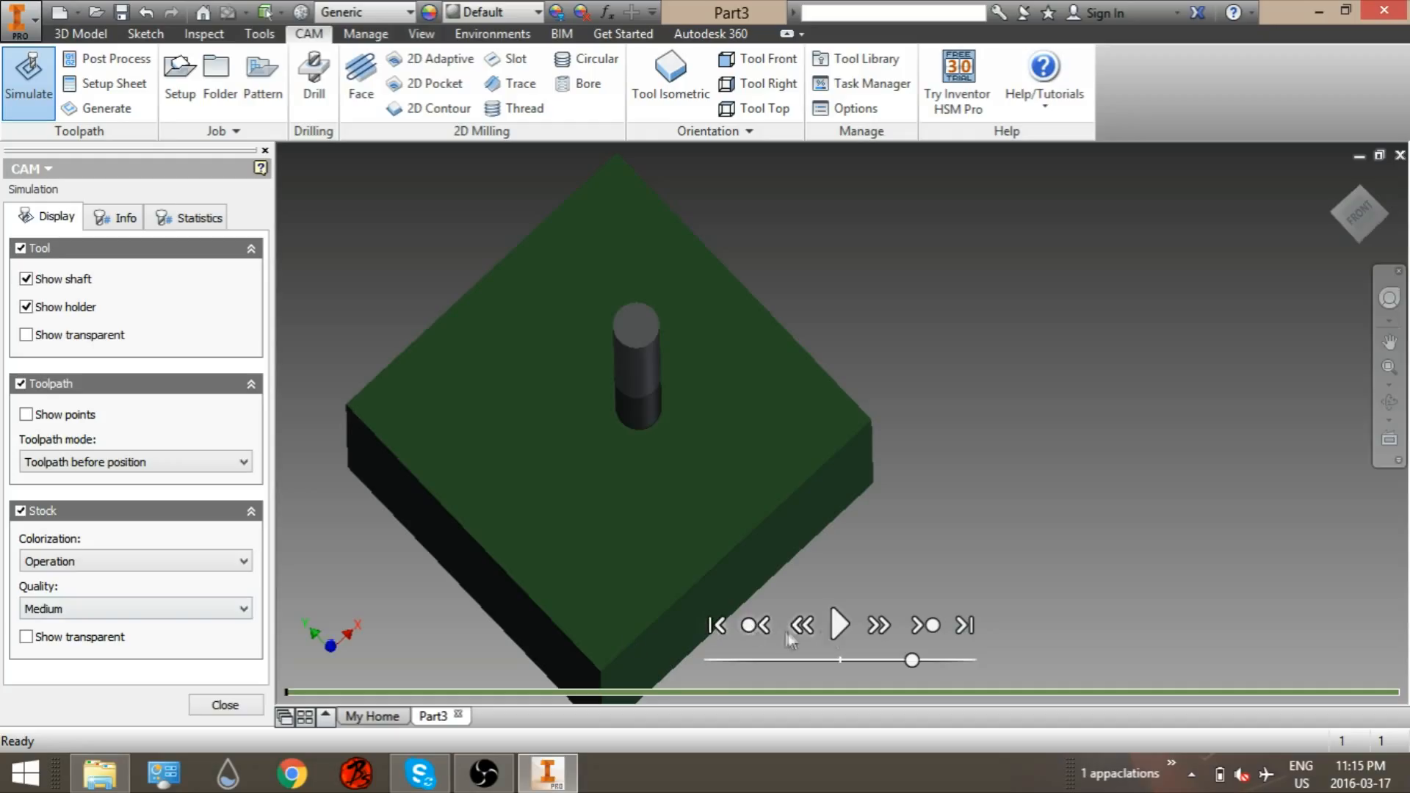
click(832, 630)
mouse_move(544, 696)
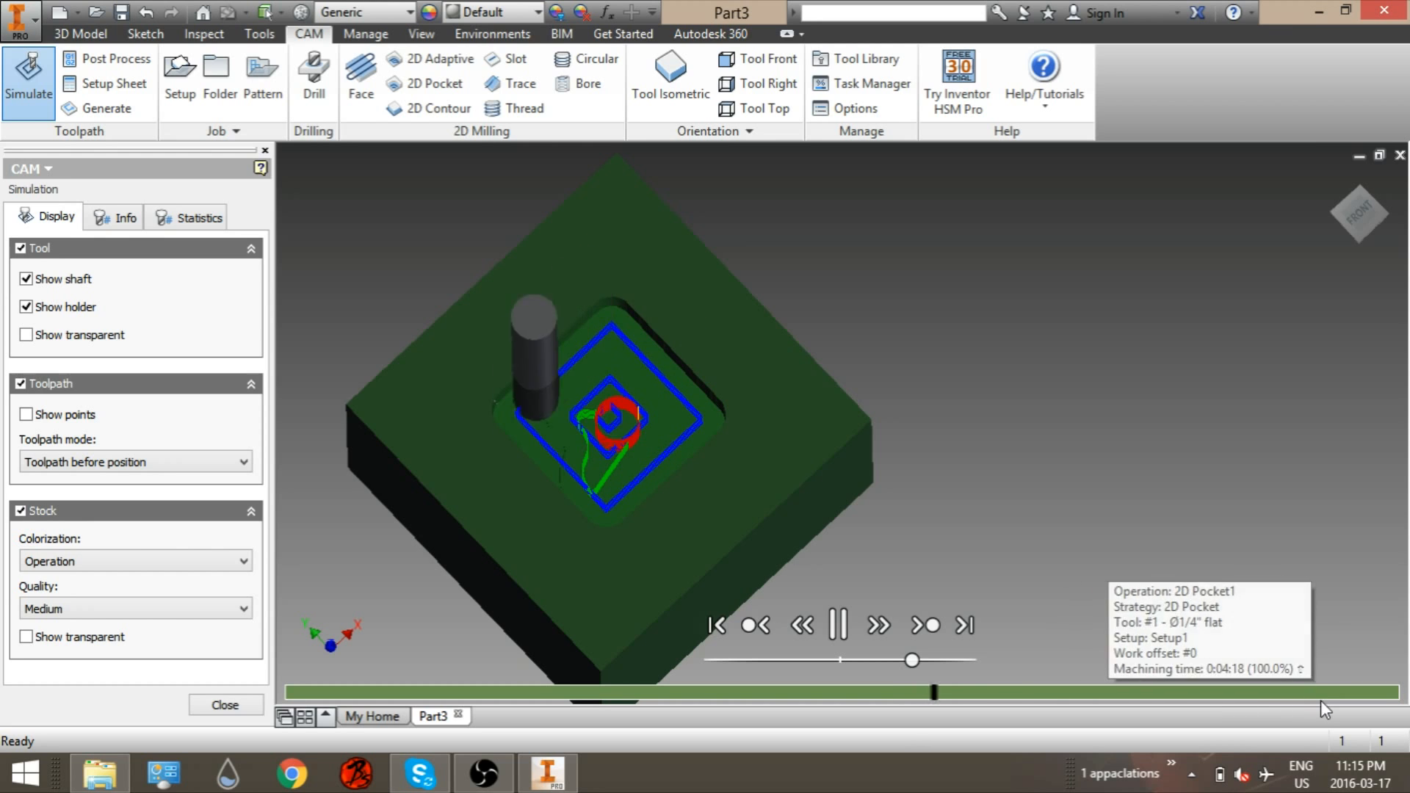
Step: Jump to the end of the simulation, inspect the machined pocket closely and close the simulation
click(1354, 694)
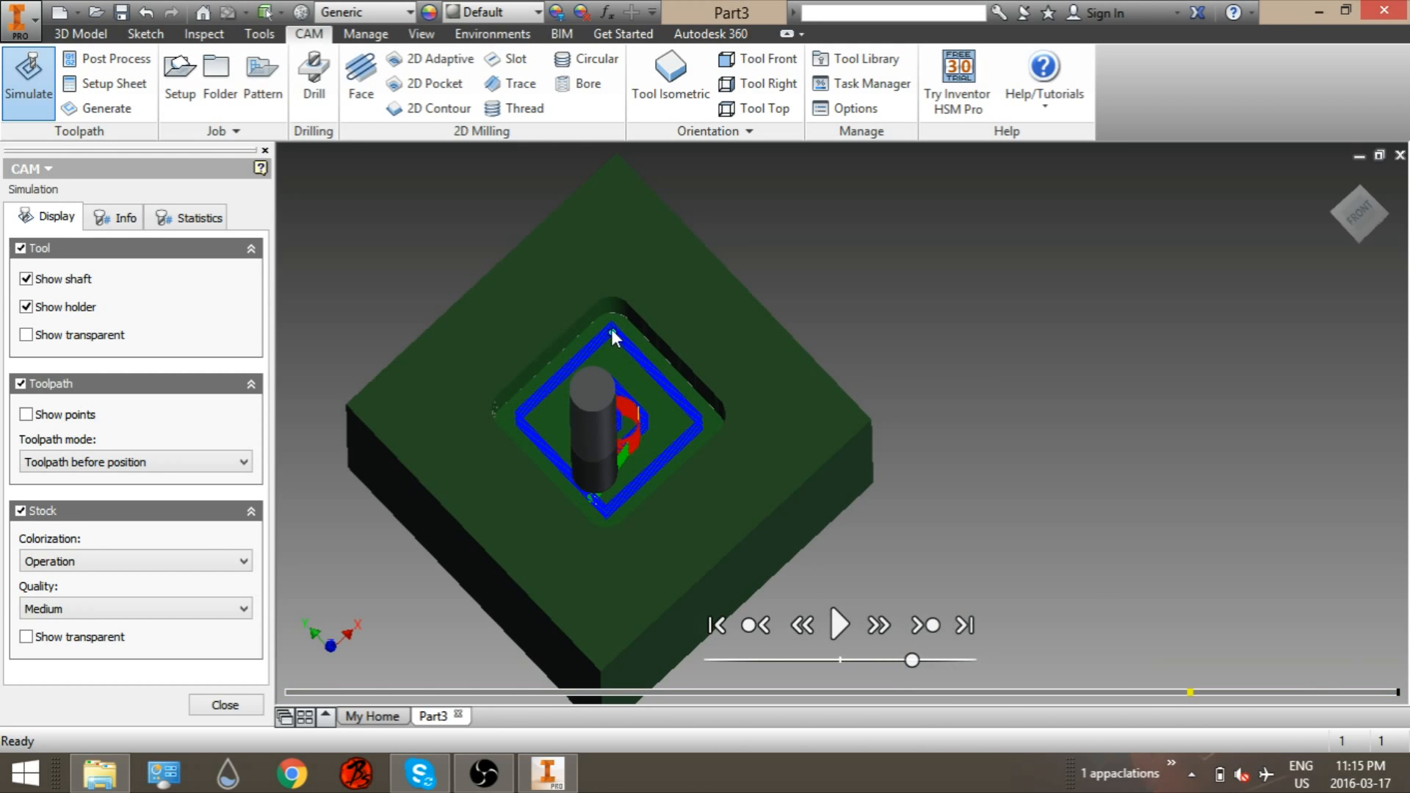
scroll(611, 329, up, 5)
scroll(716, 356, down, 3)
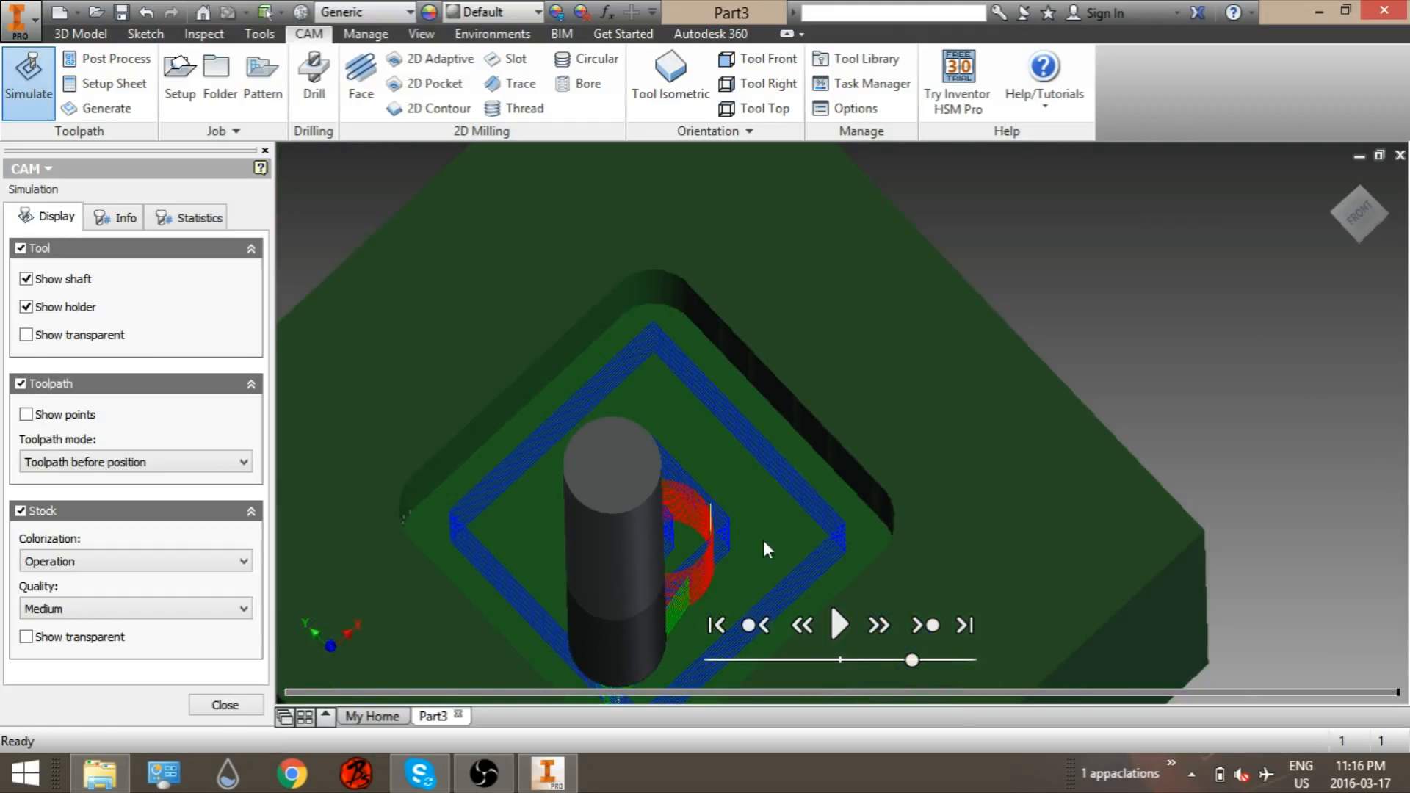
click(223, 706)
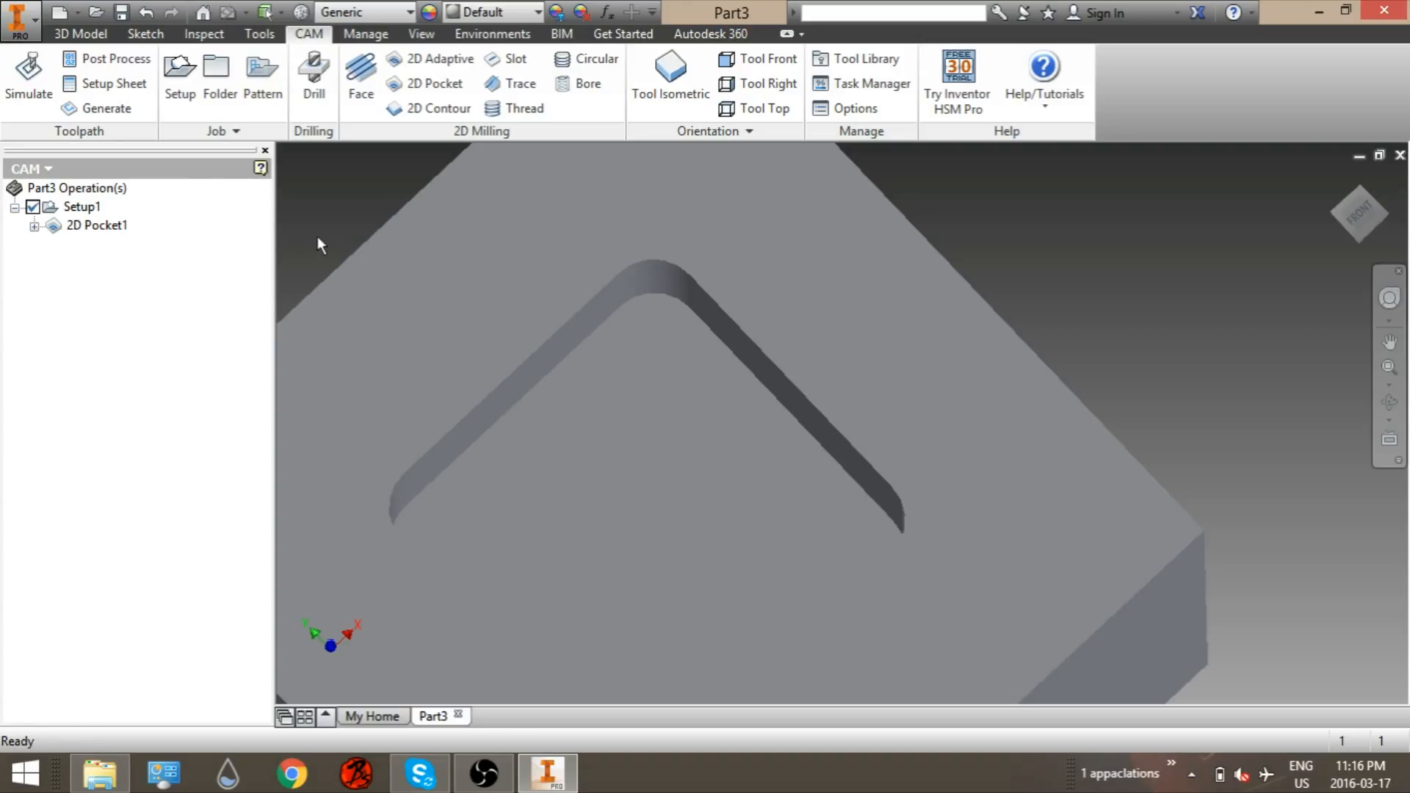
Step: Open Post Process and select the tormach.cps - Generic Tormach Mach3Mill post configuration
click(146, 65)
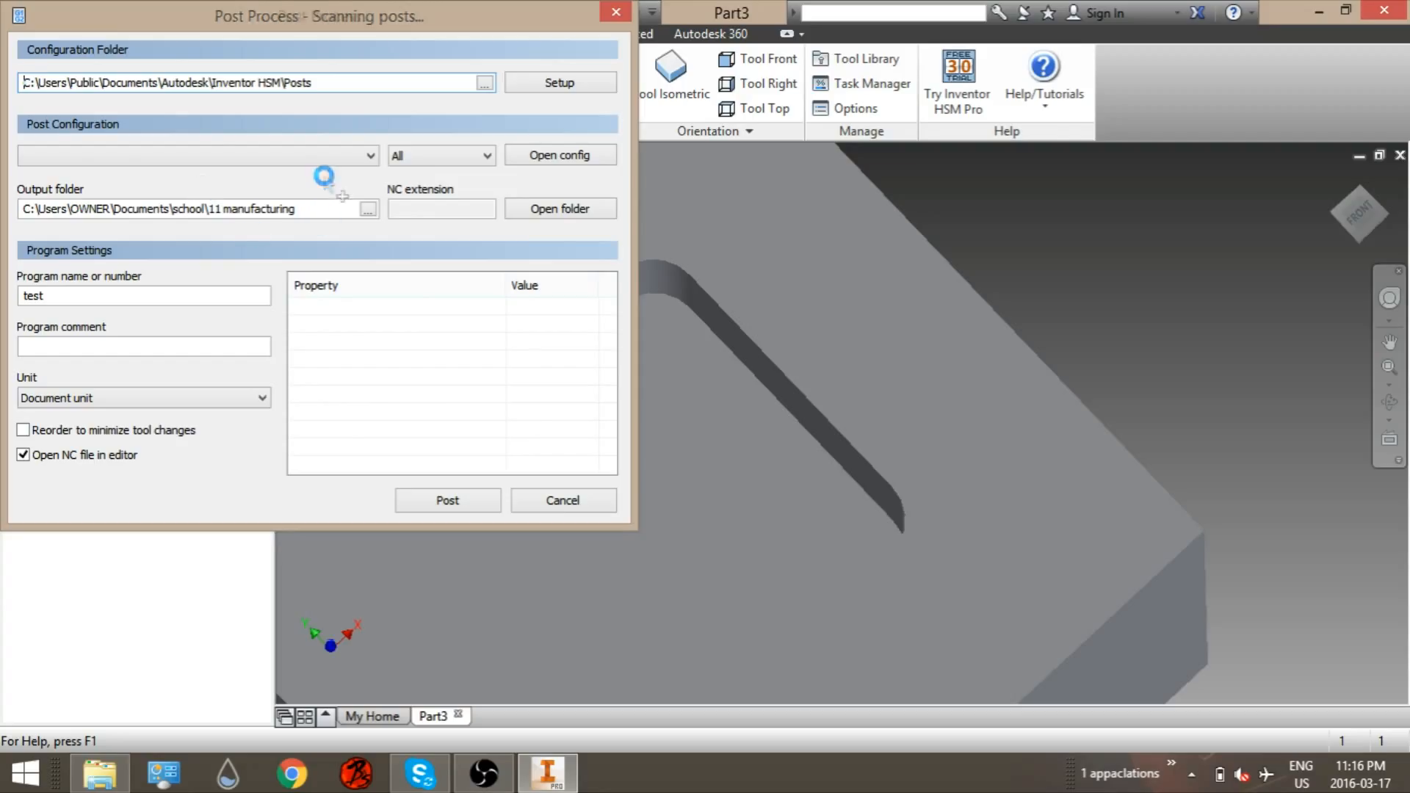
click(179, 157)
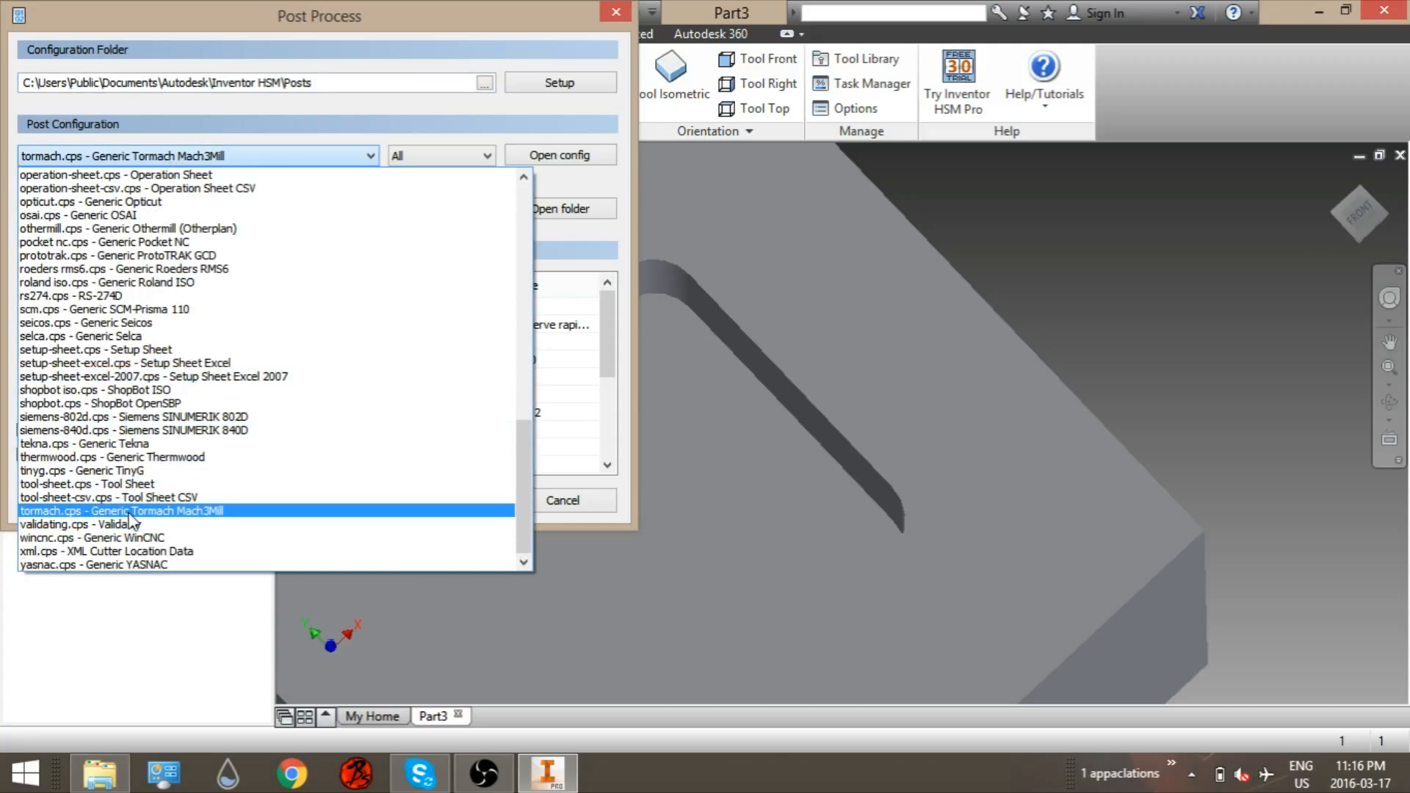
click(129, 512)
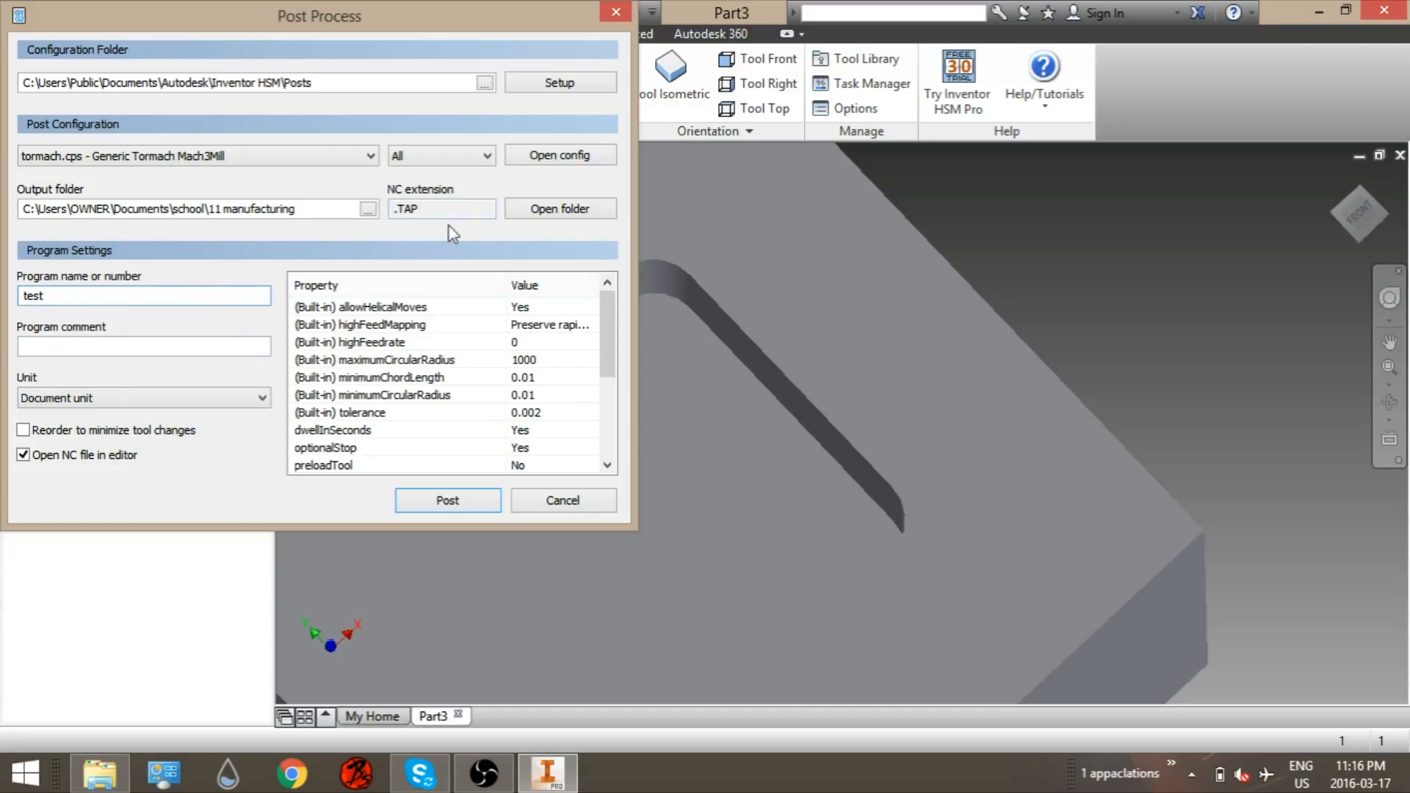
Step: Post the program named test to the 11 manufacturing folder, replacing the existing test.TAP file
click(367, 210)
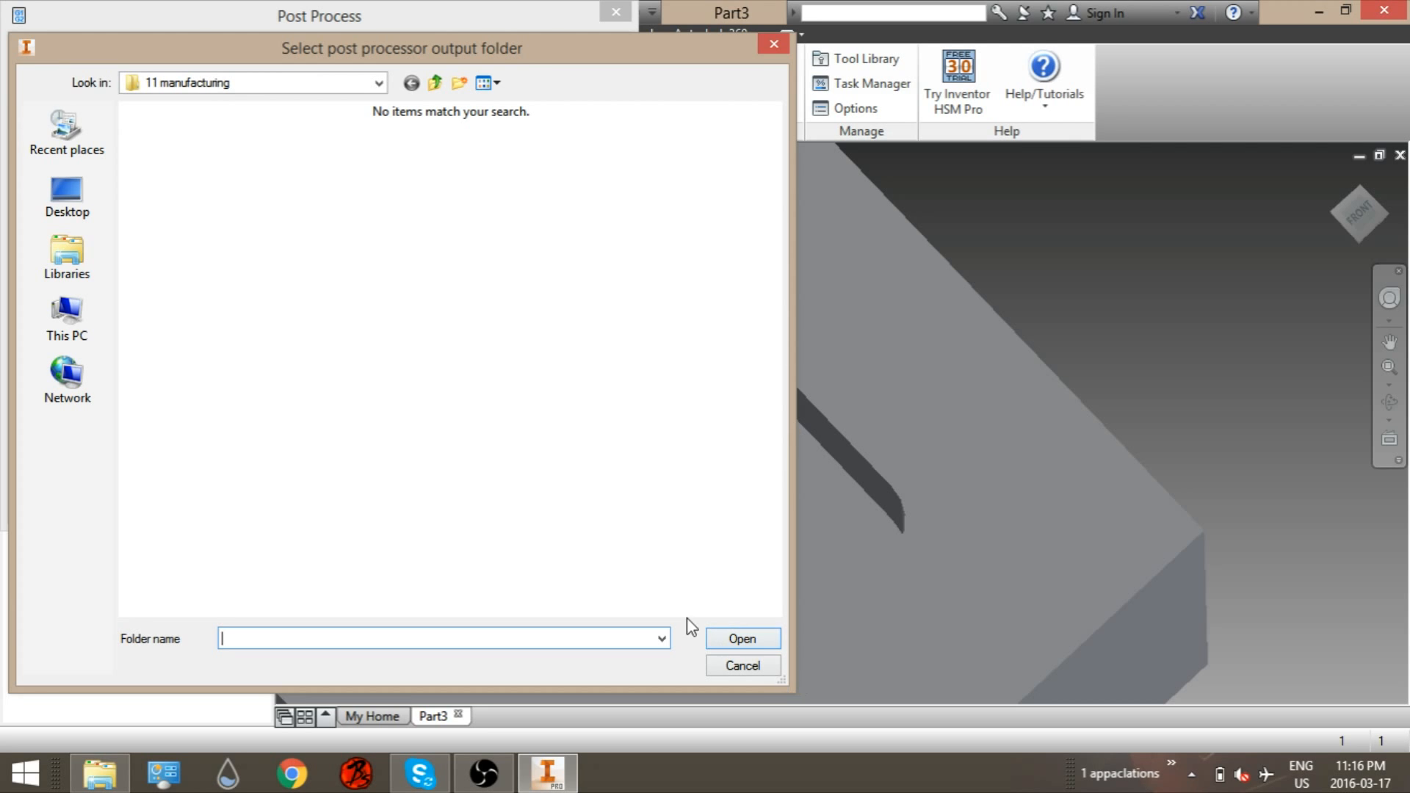
click(725, 666)
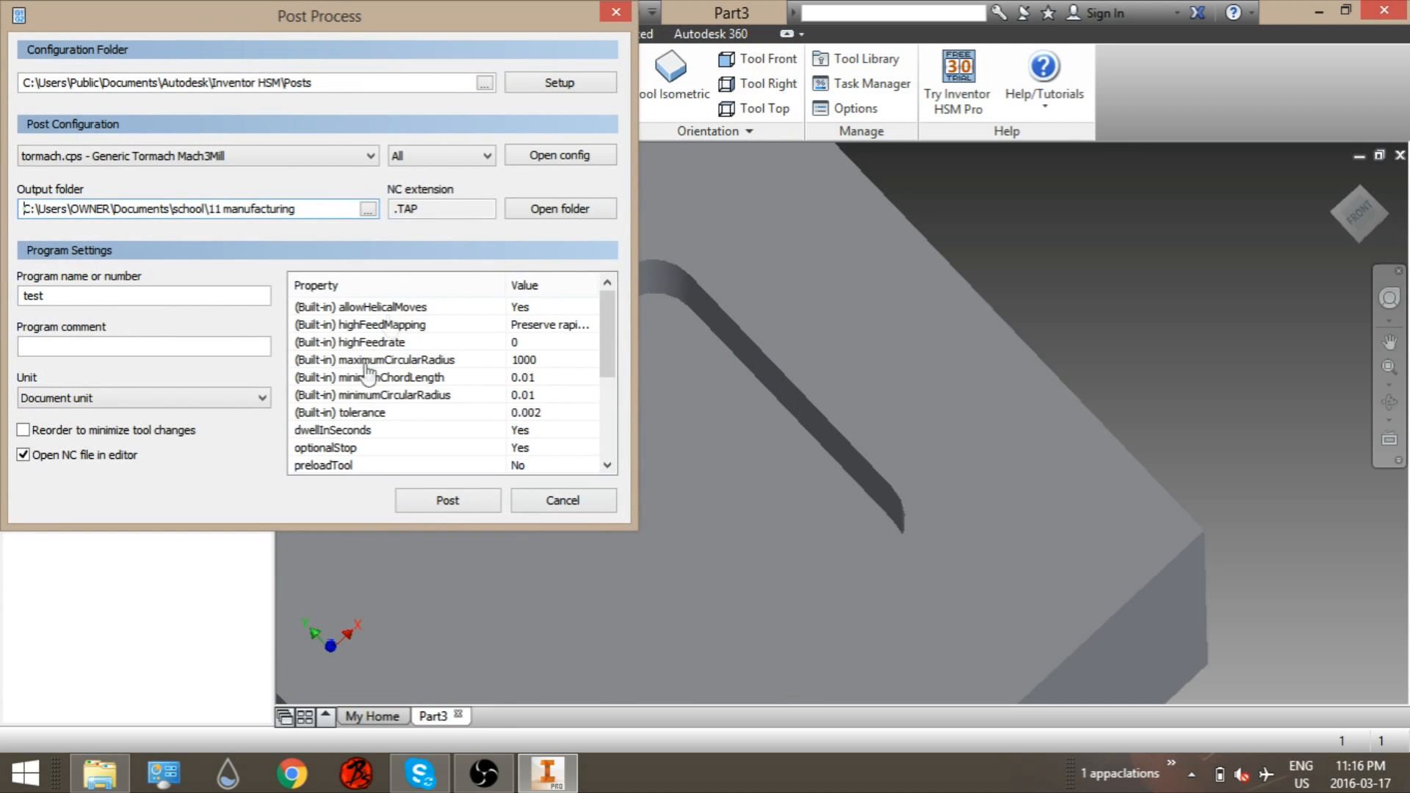
click(439, 505)
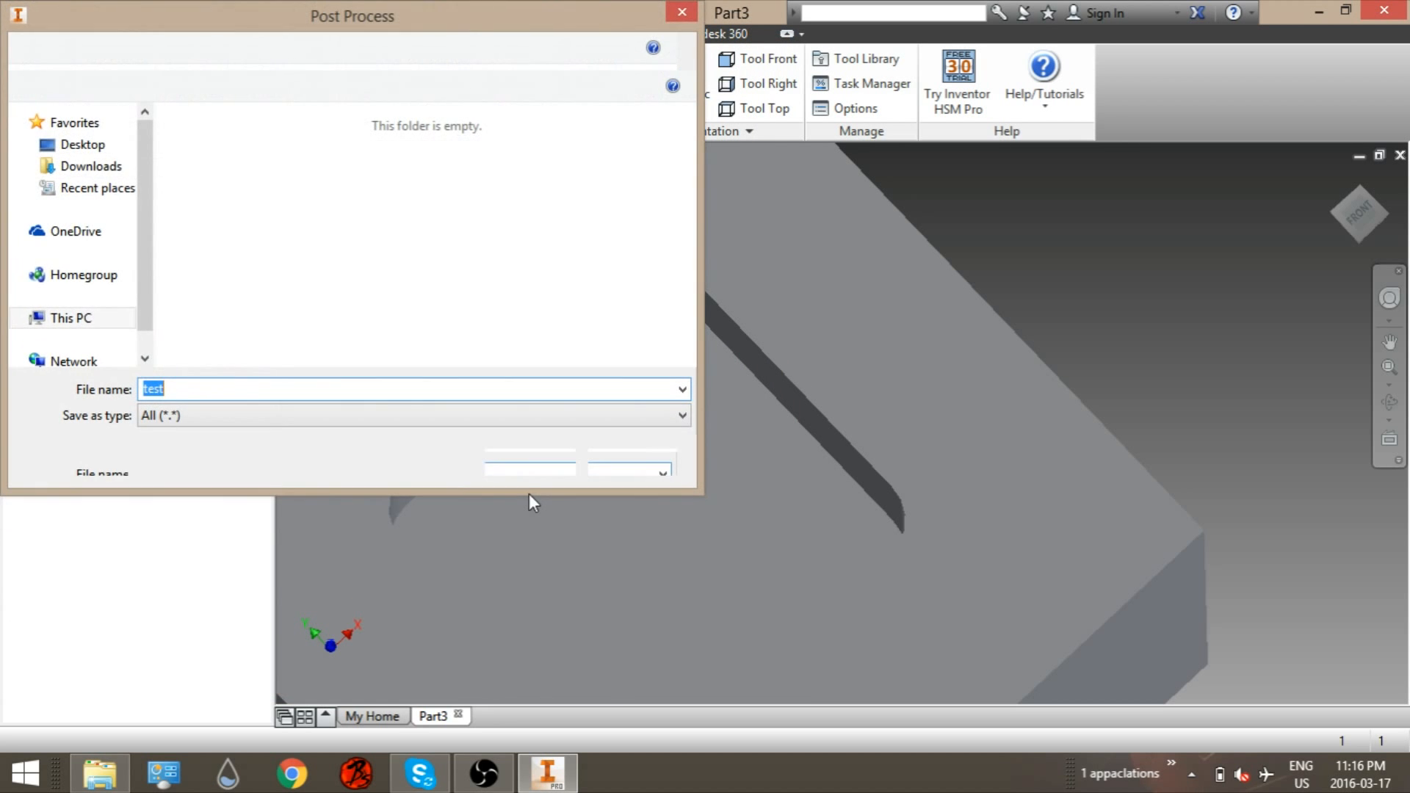
click(530, 461)
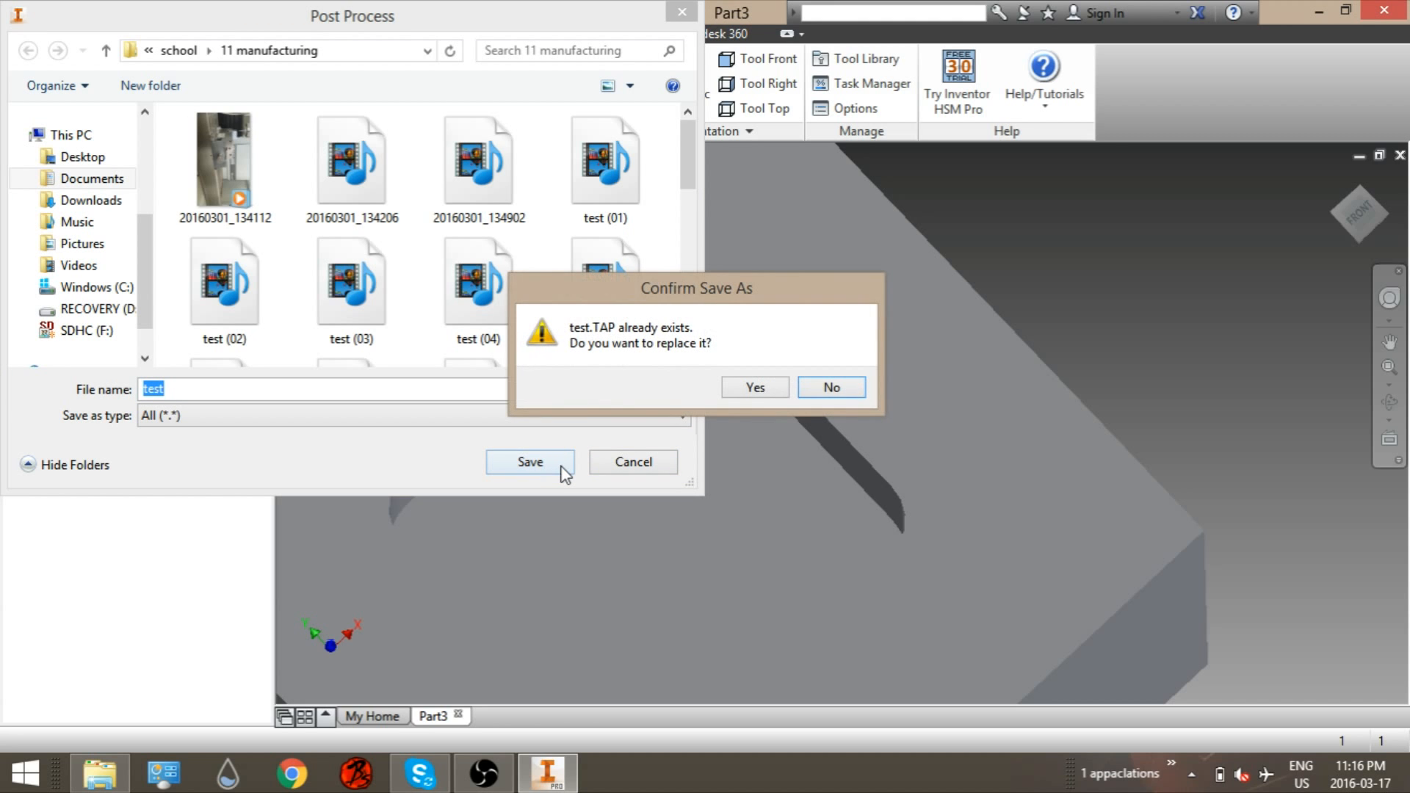
click(778, 387)
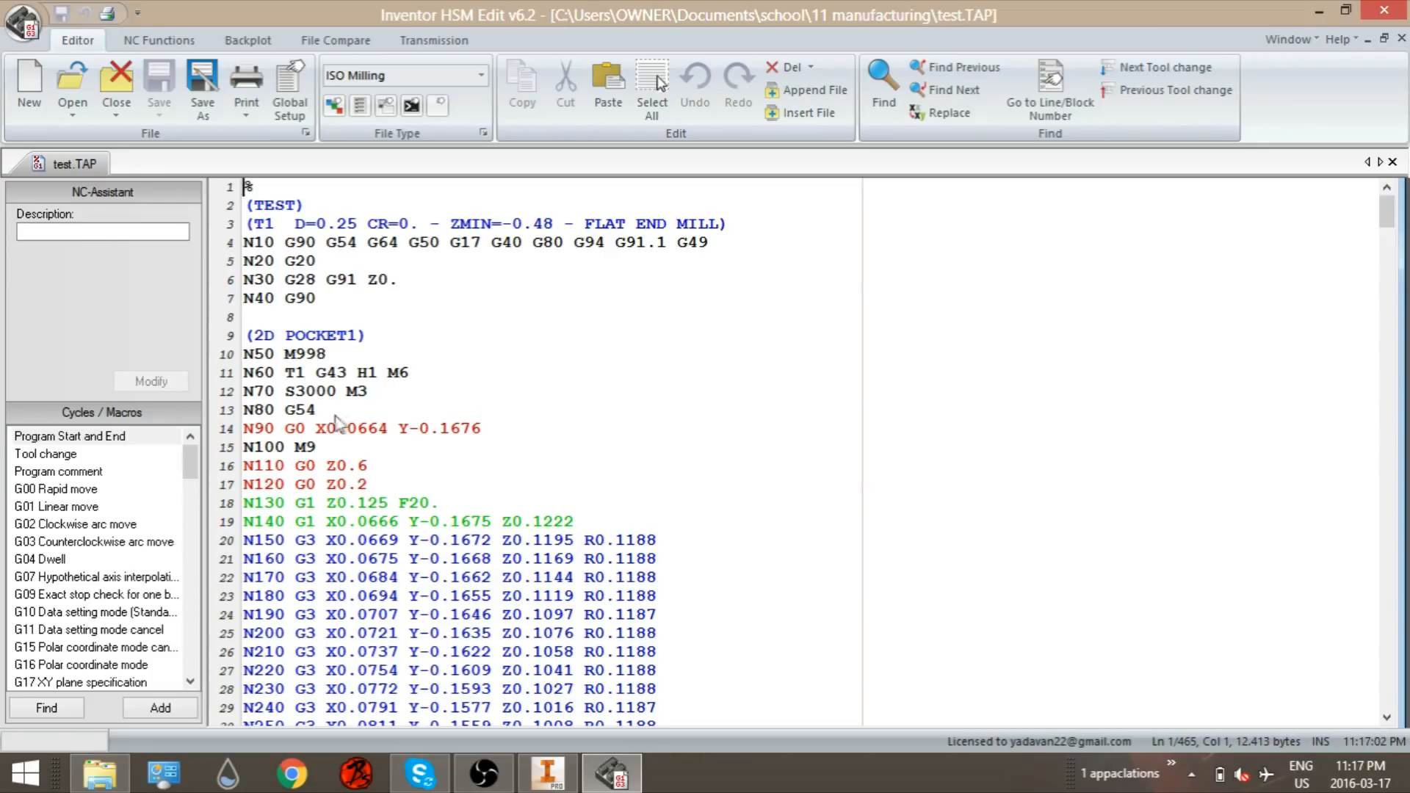
Step: Comment out the N50 M998 line in the NC code by wrapping it in parentheses
click(337, 351)
text())
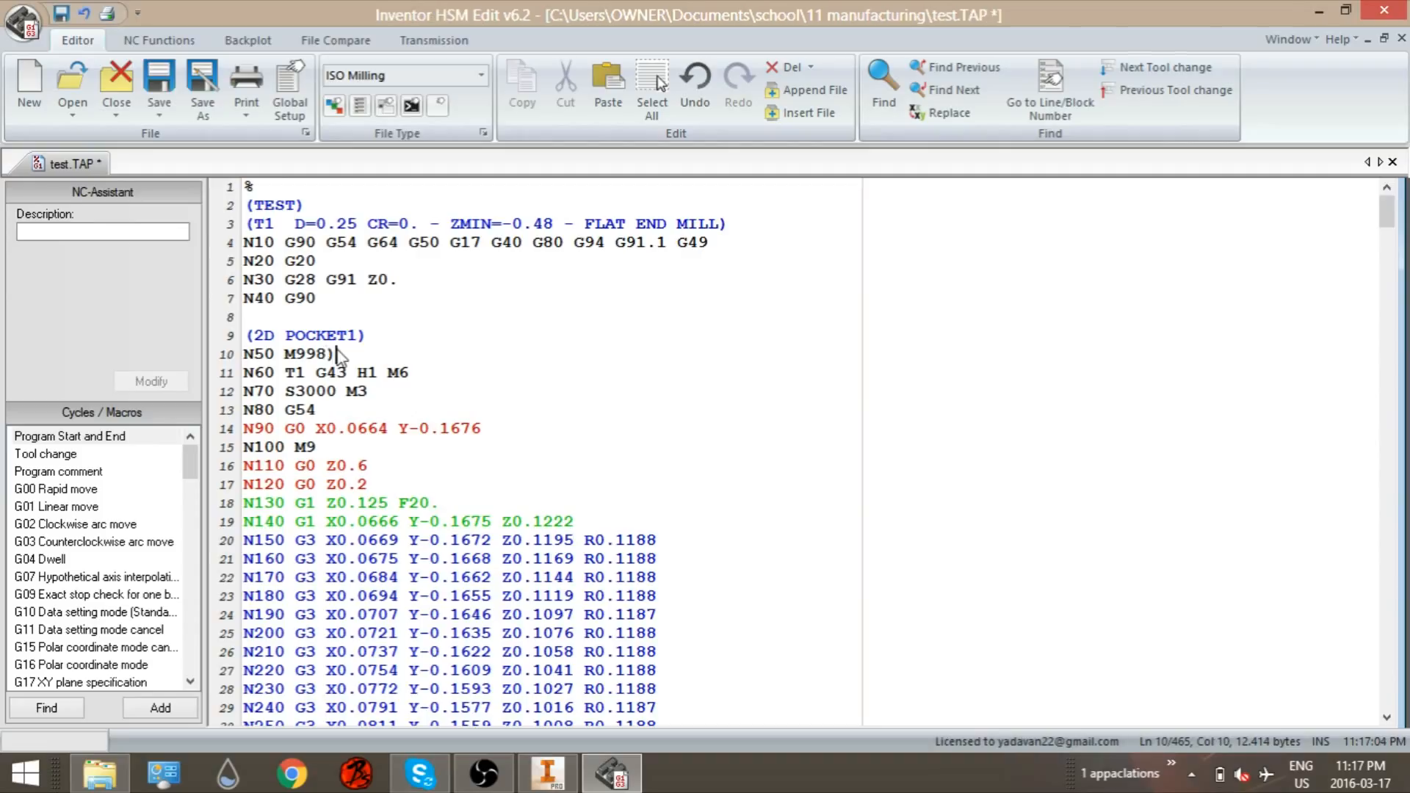
click(262, 355)
key(Home)
text(()
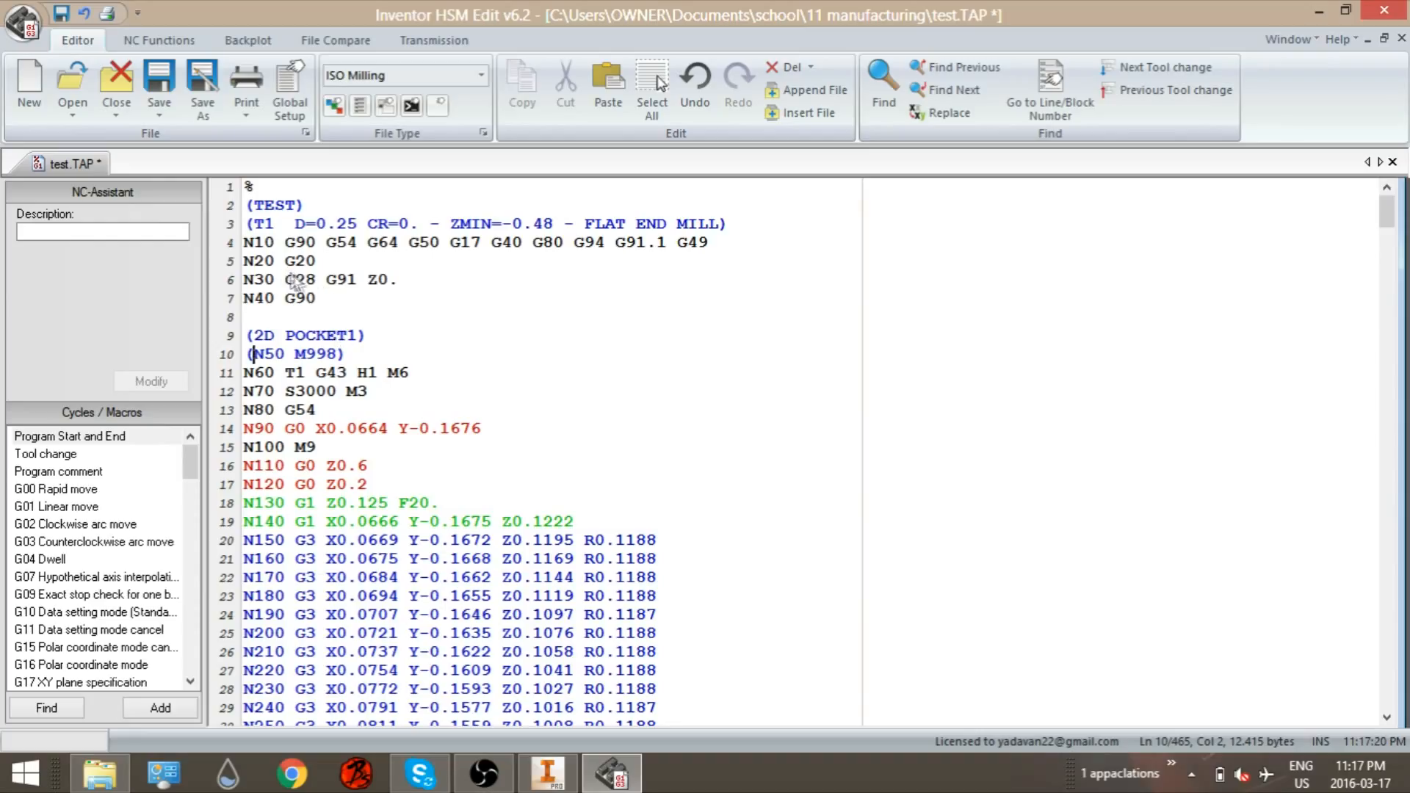
Step: Comment out the G28 code on the N30 line by wrapping it in parentheses
double_click(314, 286)
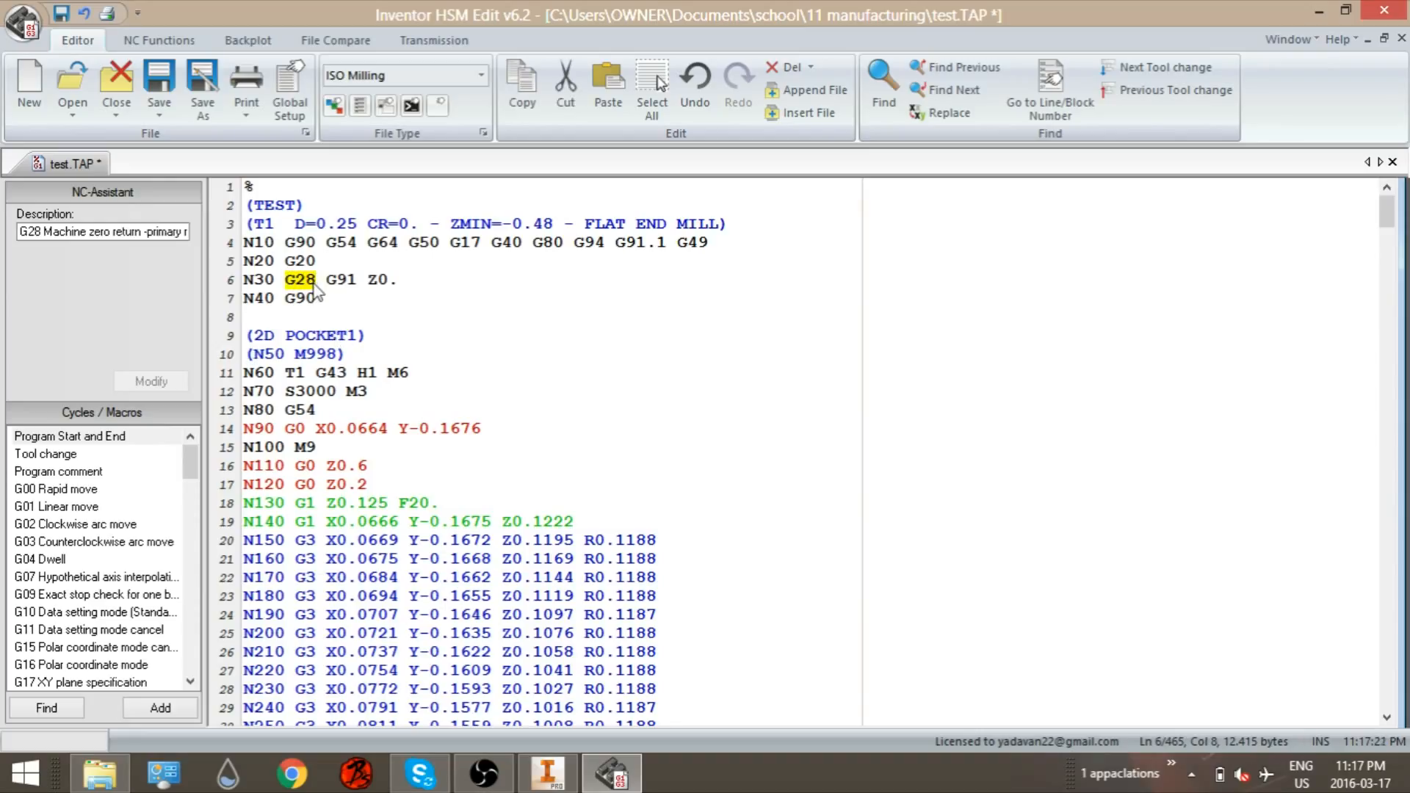
right_click(316, 291)
click(326, 263)
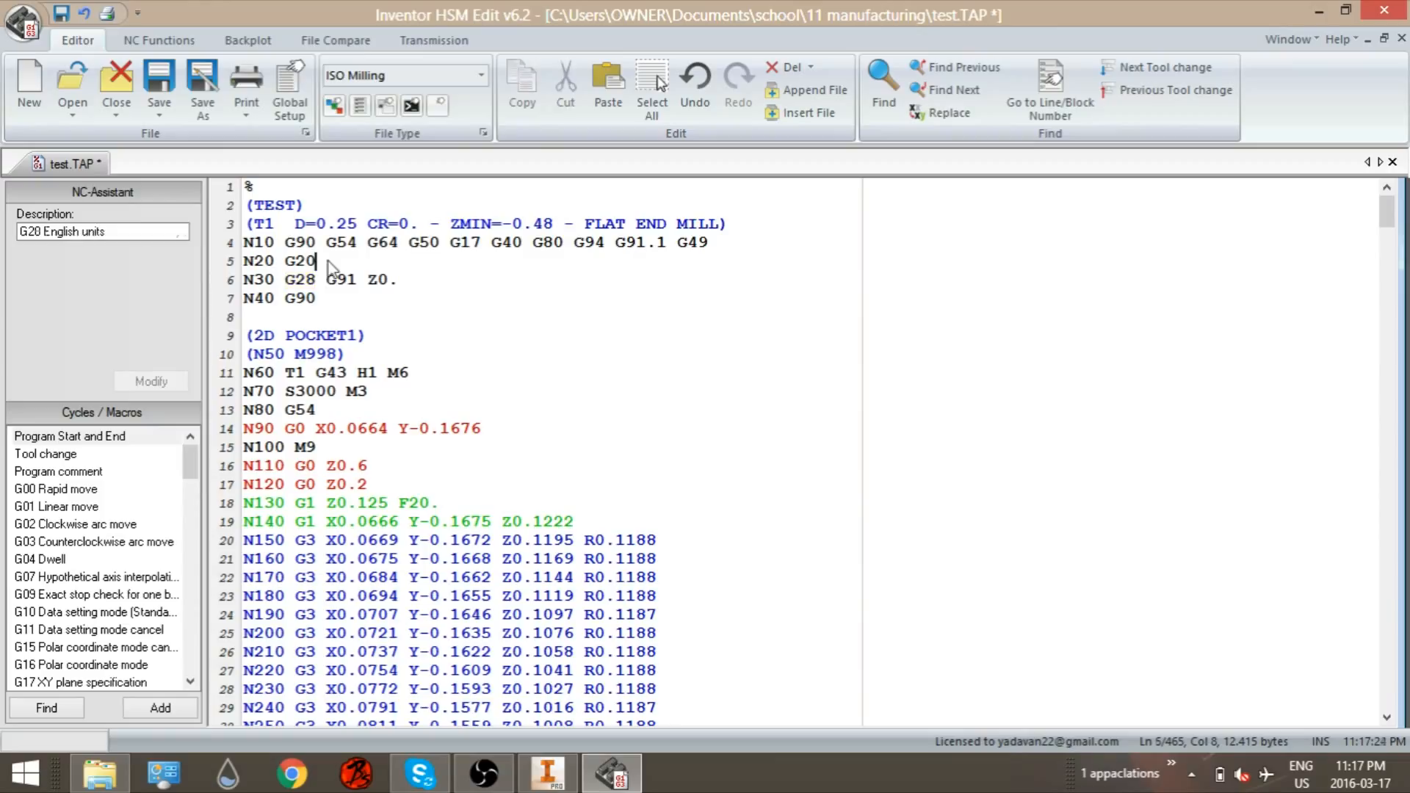
click(315, 284)
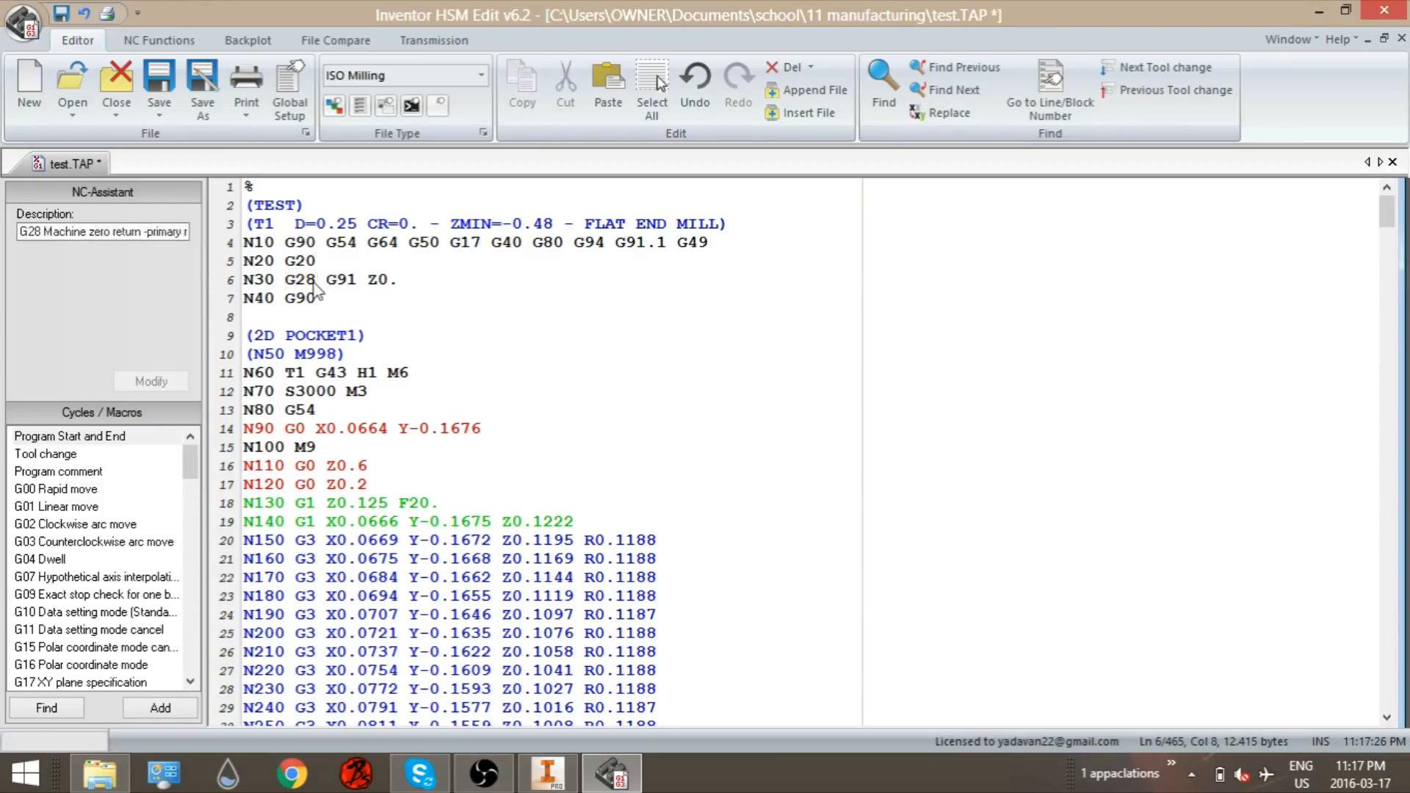
text())
click(289, 282)
text(()
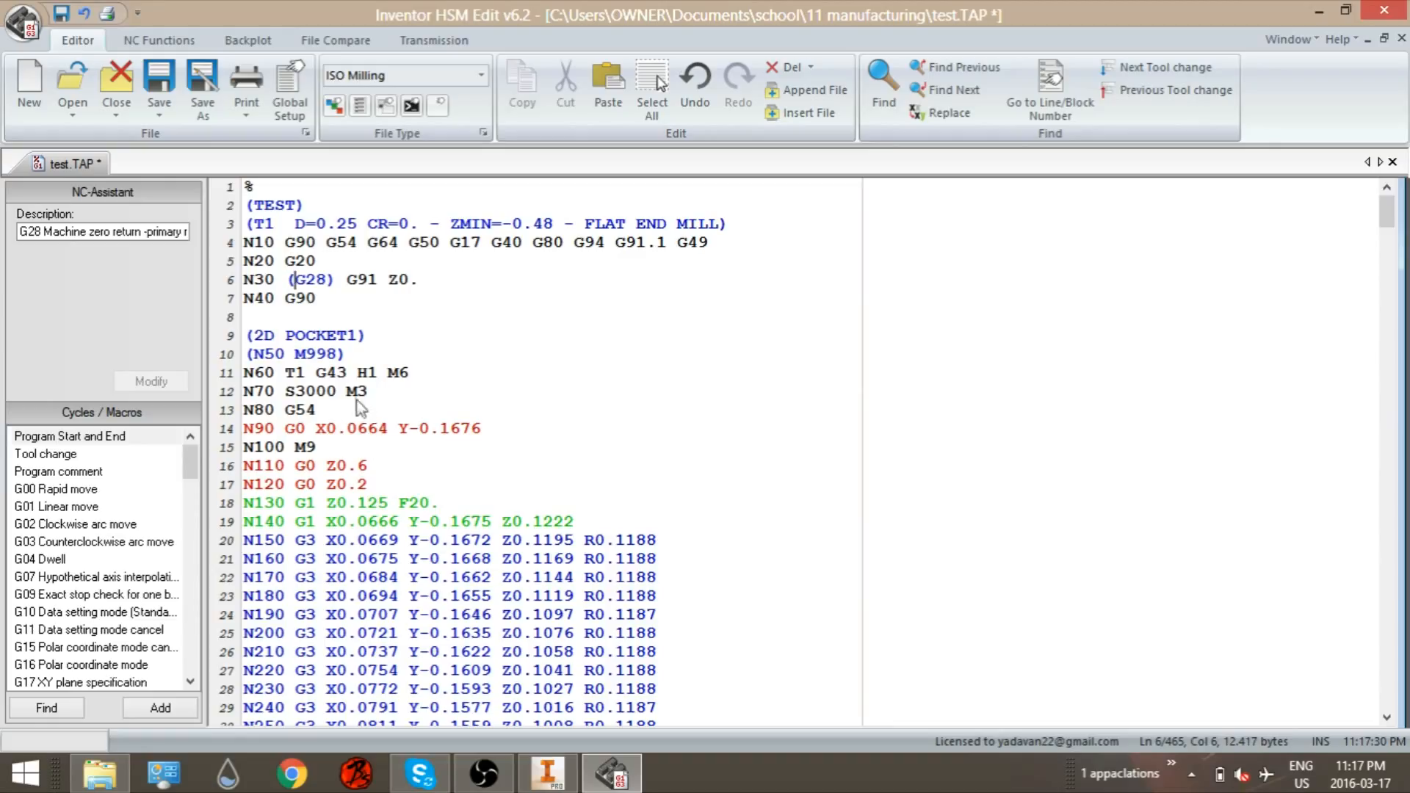
Step: Comment out the T1 and M6 codes on the N60 line by wrapping each in parentheses
click(409, 378)
text())
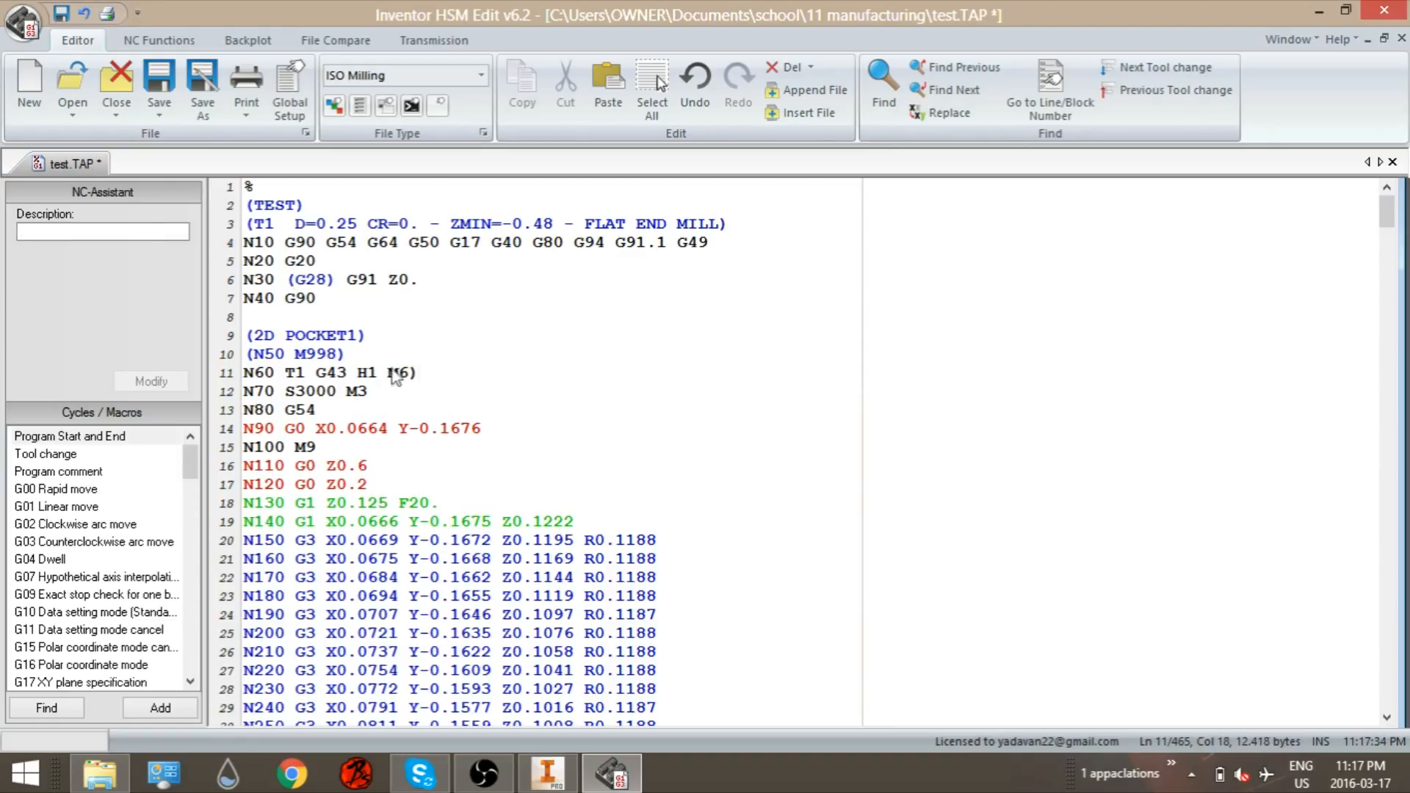
click(391, 374)
text(()
click(305, 375)
text())
click(292, 375)
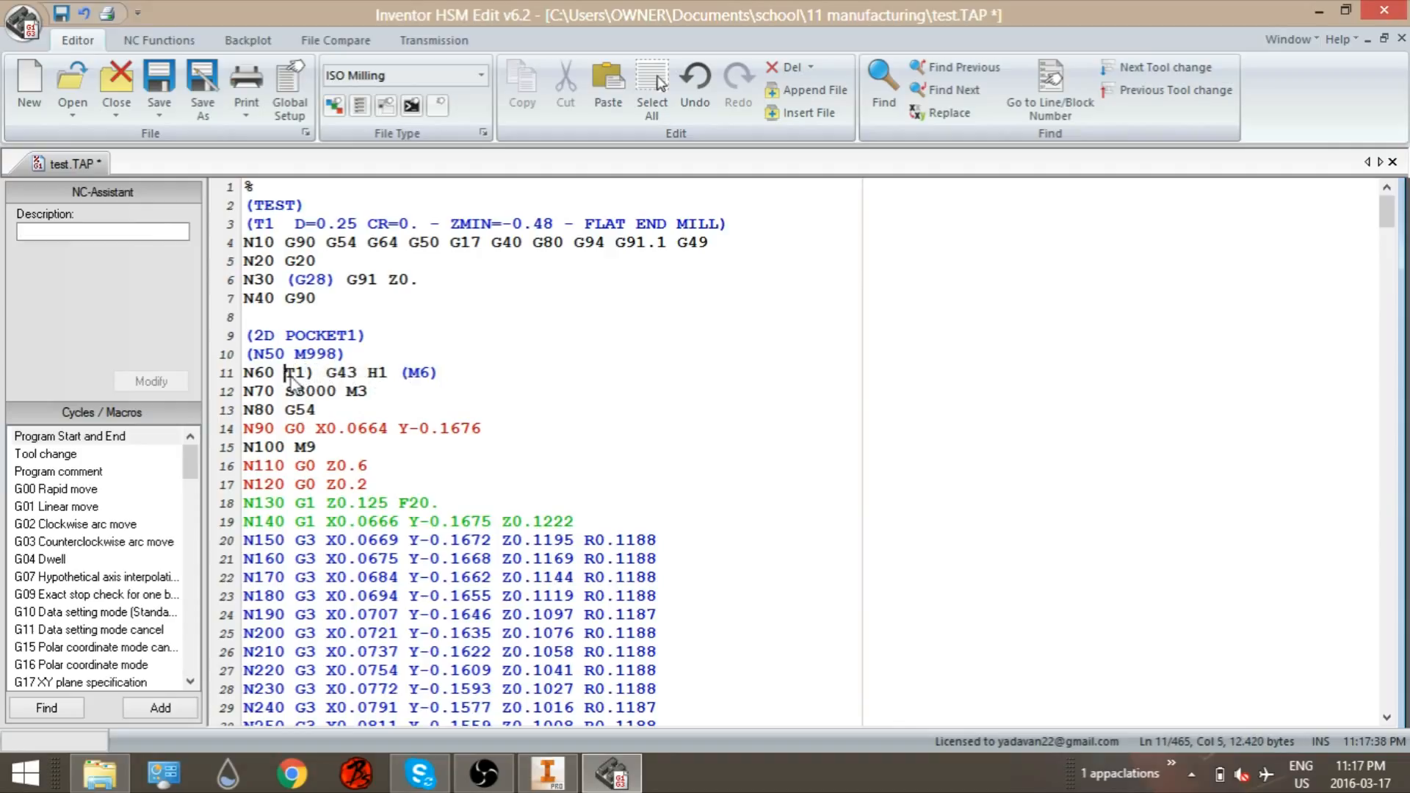
text(9)
key(BackSpace)
text(()
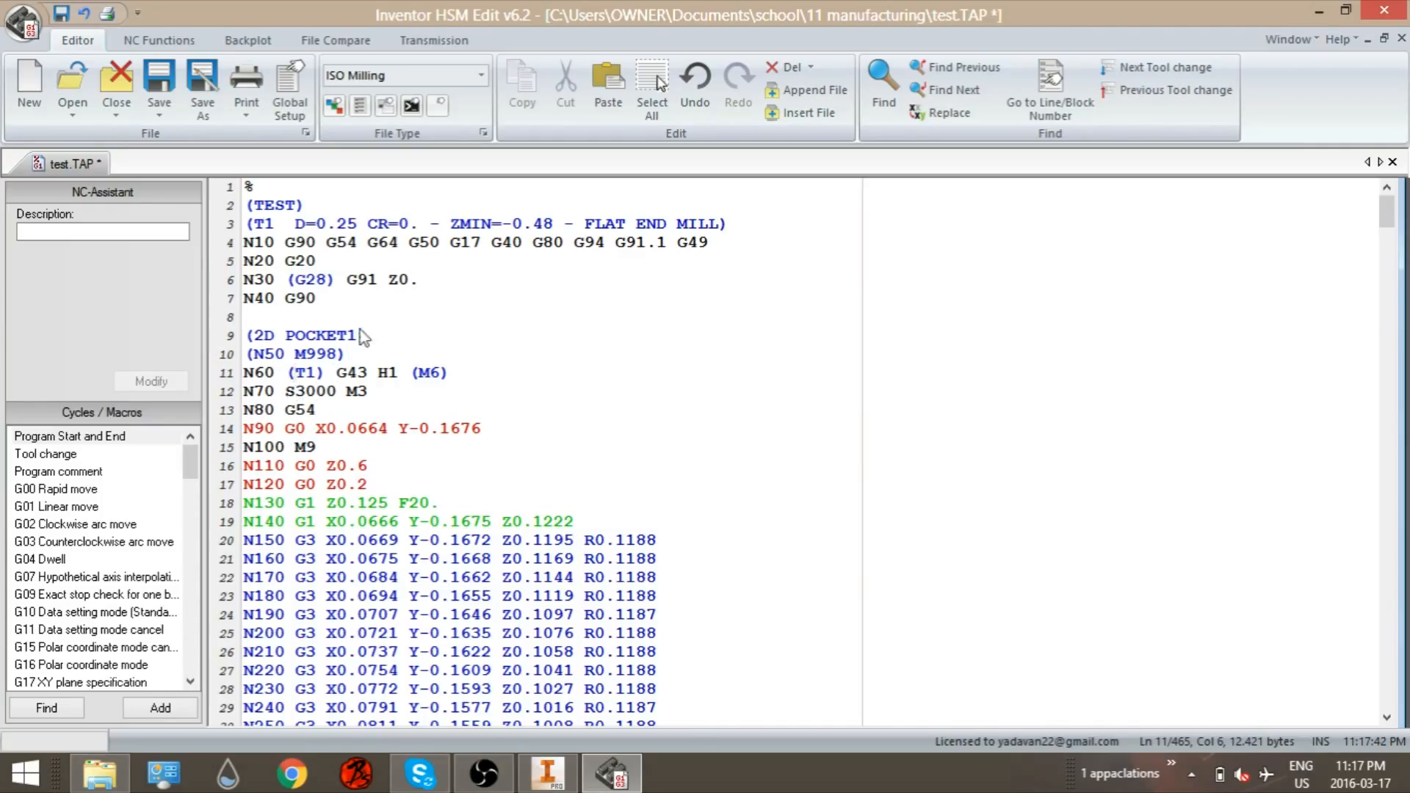
Step: Comment out the whole N100 M9 line by wrapping it in parentheses
scroll(455, 359, down, 2)
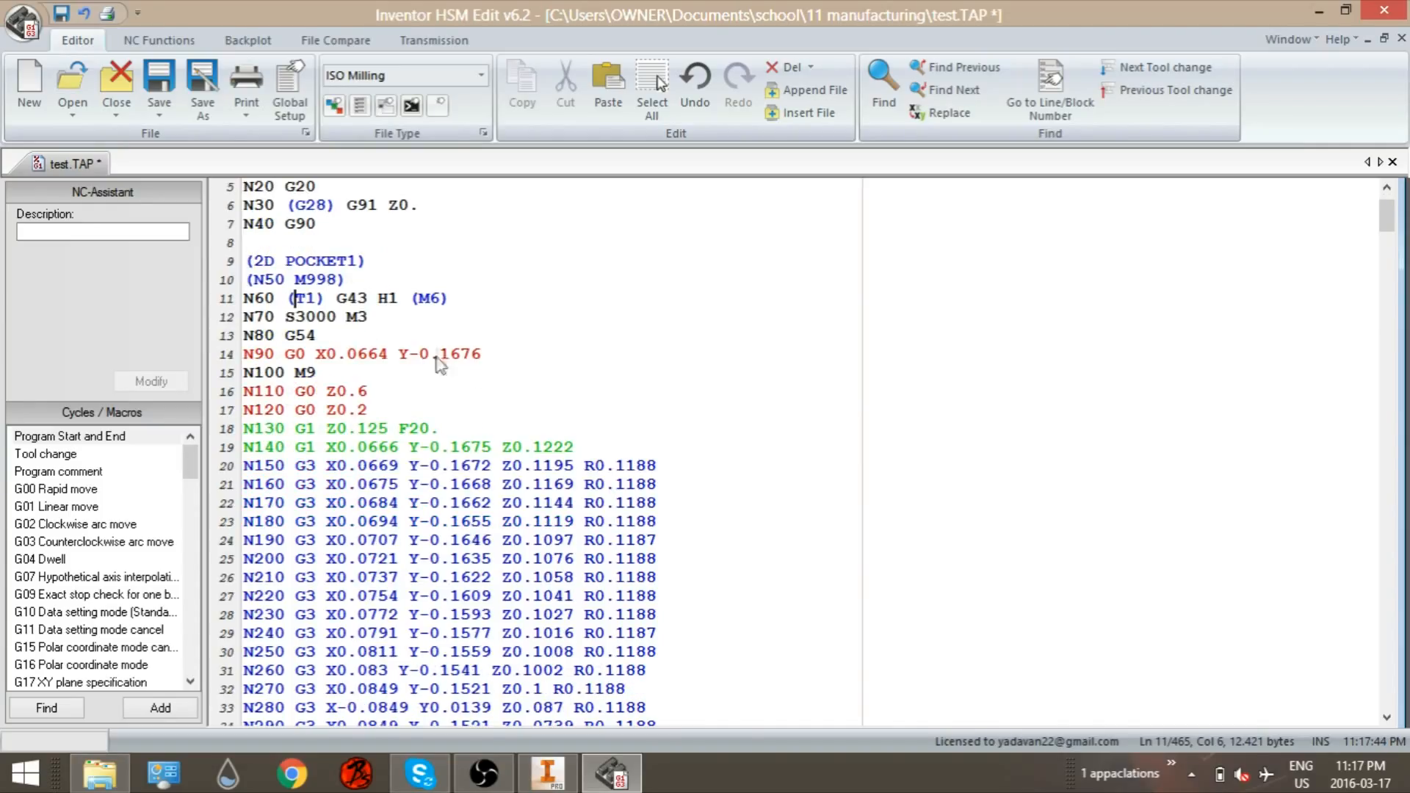
click(333, 375)
text())
text(()
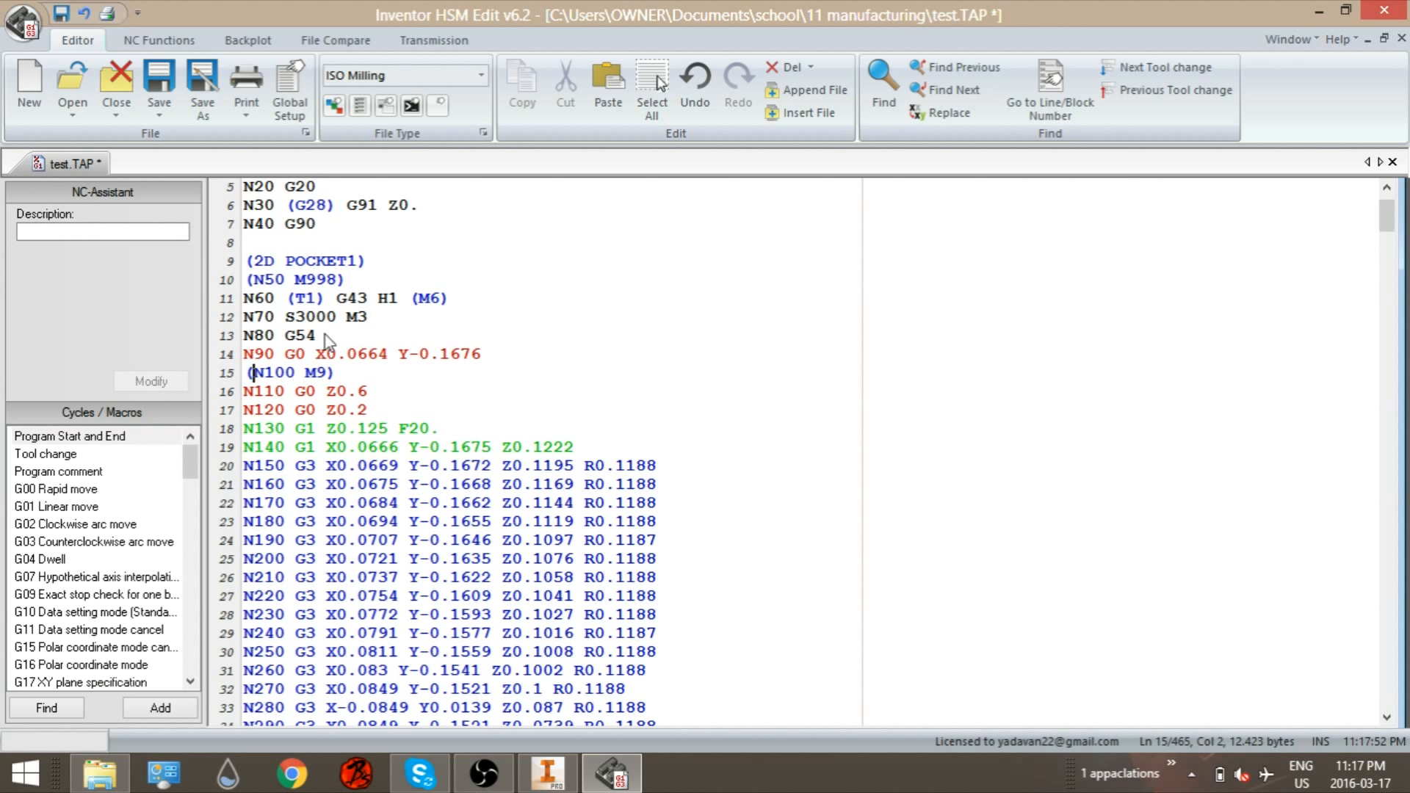
Step: Comment out the N4560 M9 line near the end of the program by wrapping it in parentheses
scroll(376, 353, down, 20)
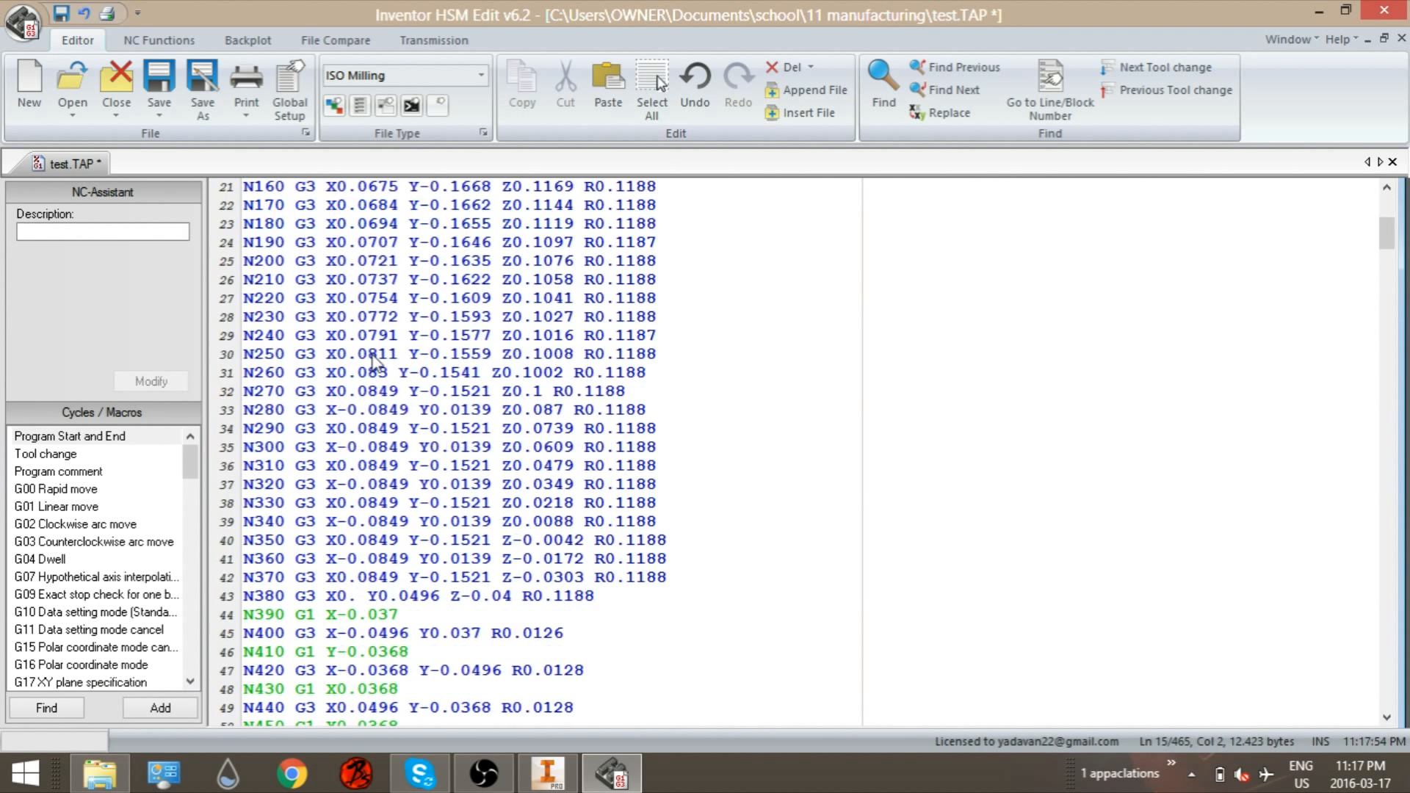
scroll(379, 377, down, 20)
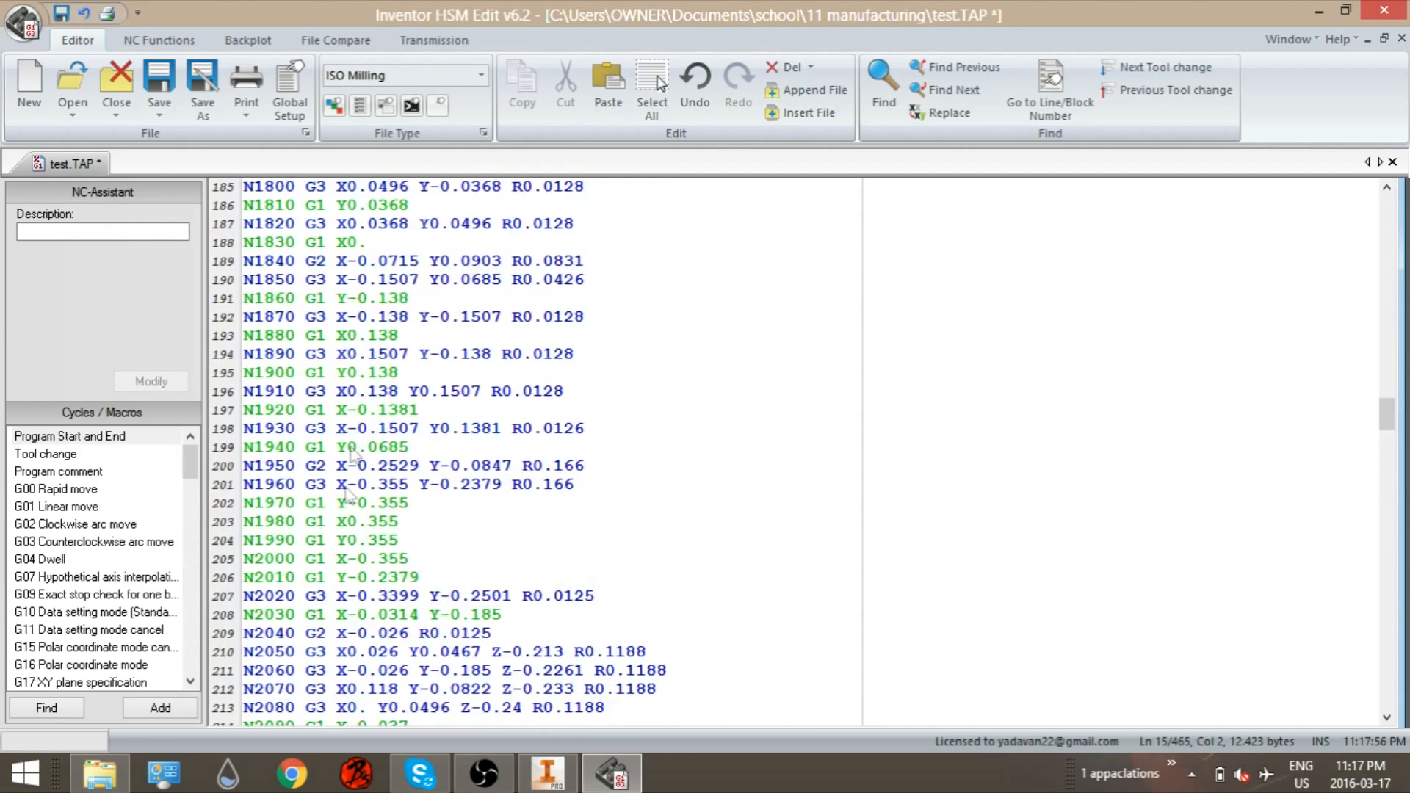
scroll(381, 395, down, 20)
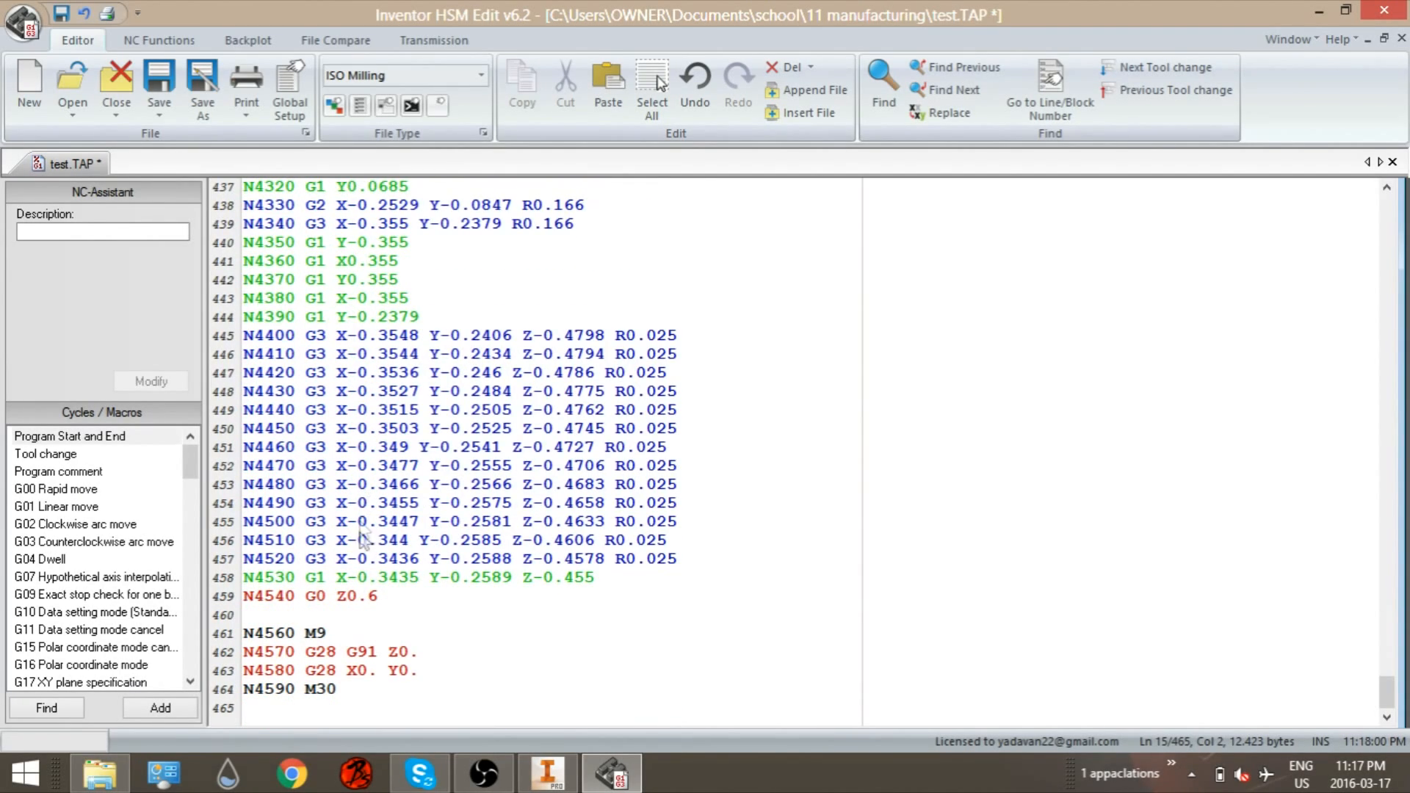
click(346, 632)
text())
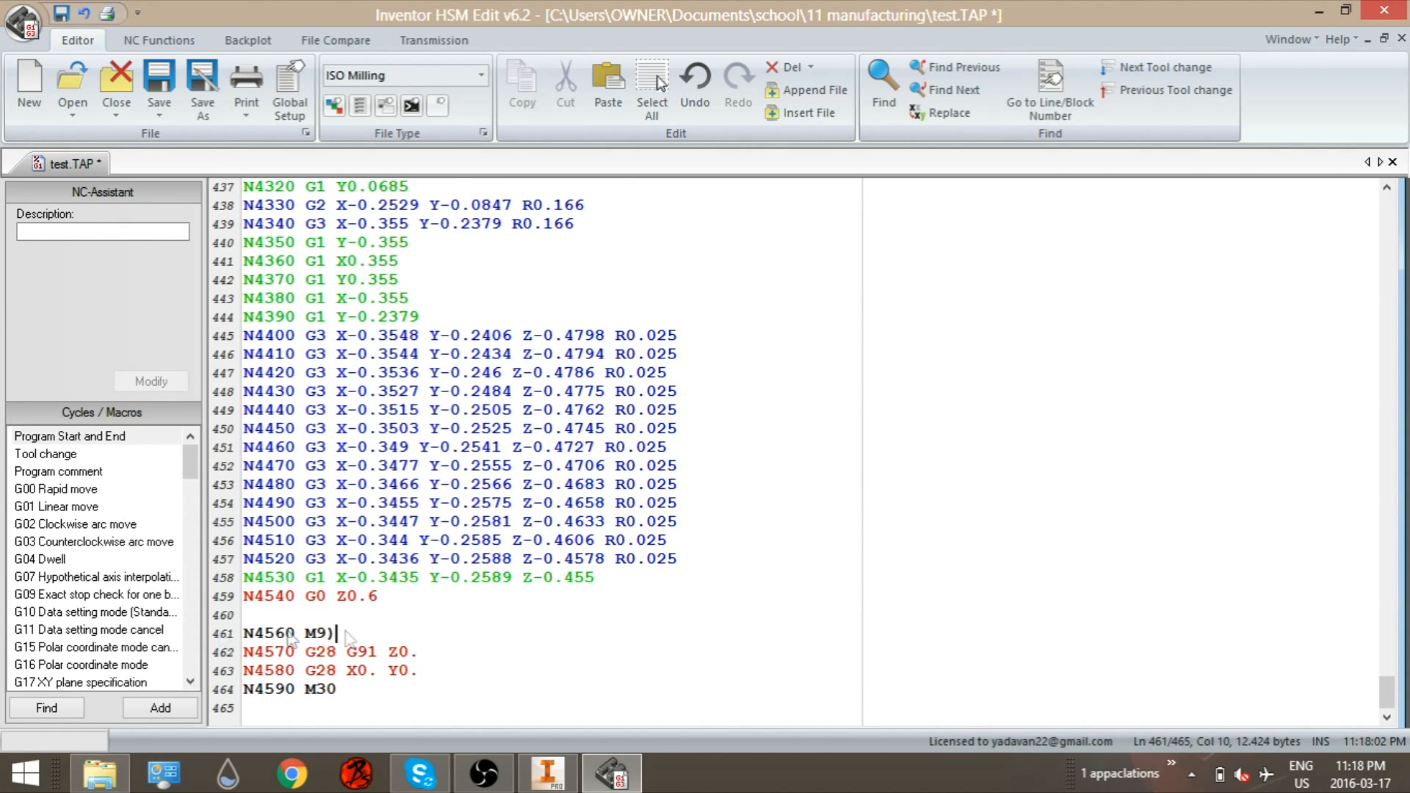
click(253, 633)
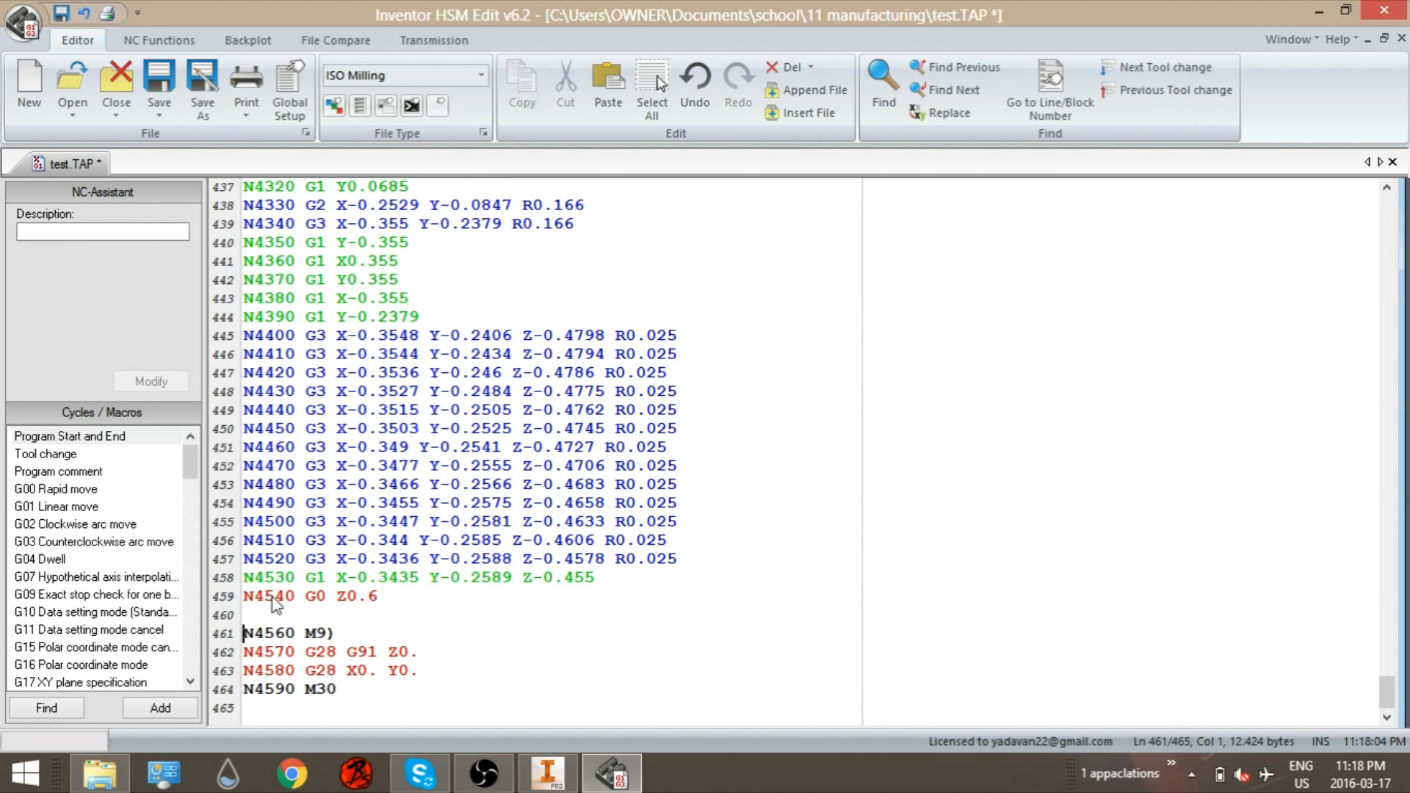
text(()
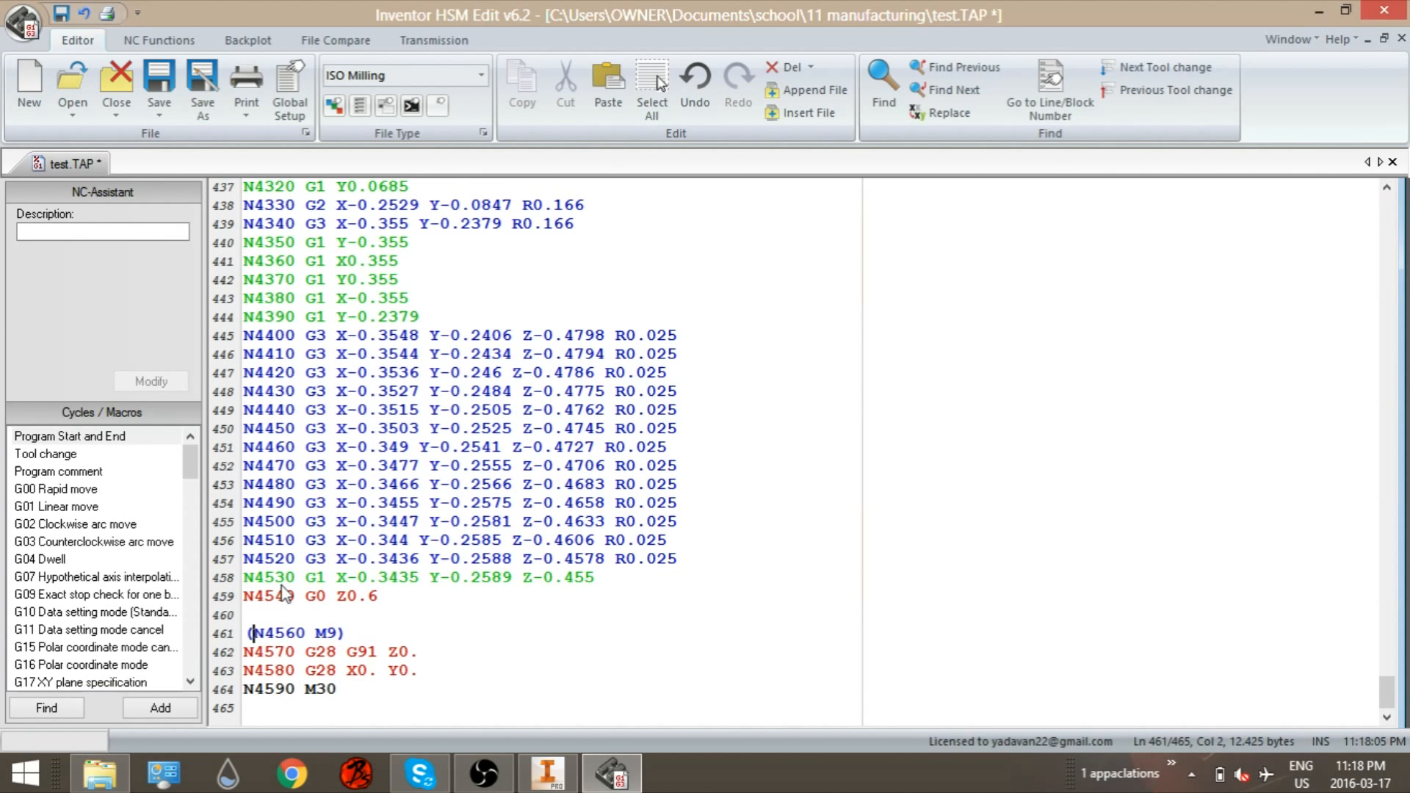
Step: Comment out the G28 codes on the N4580 and N4570 lines by wrapping each in parentheses
click(341, 670)
text())
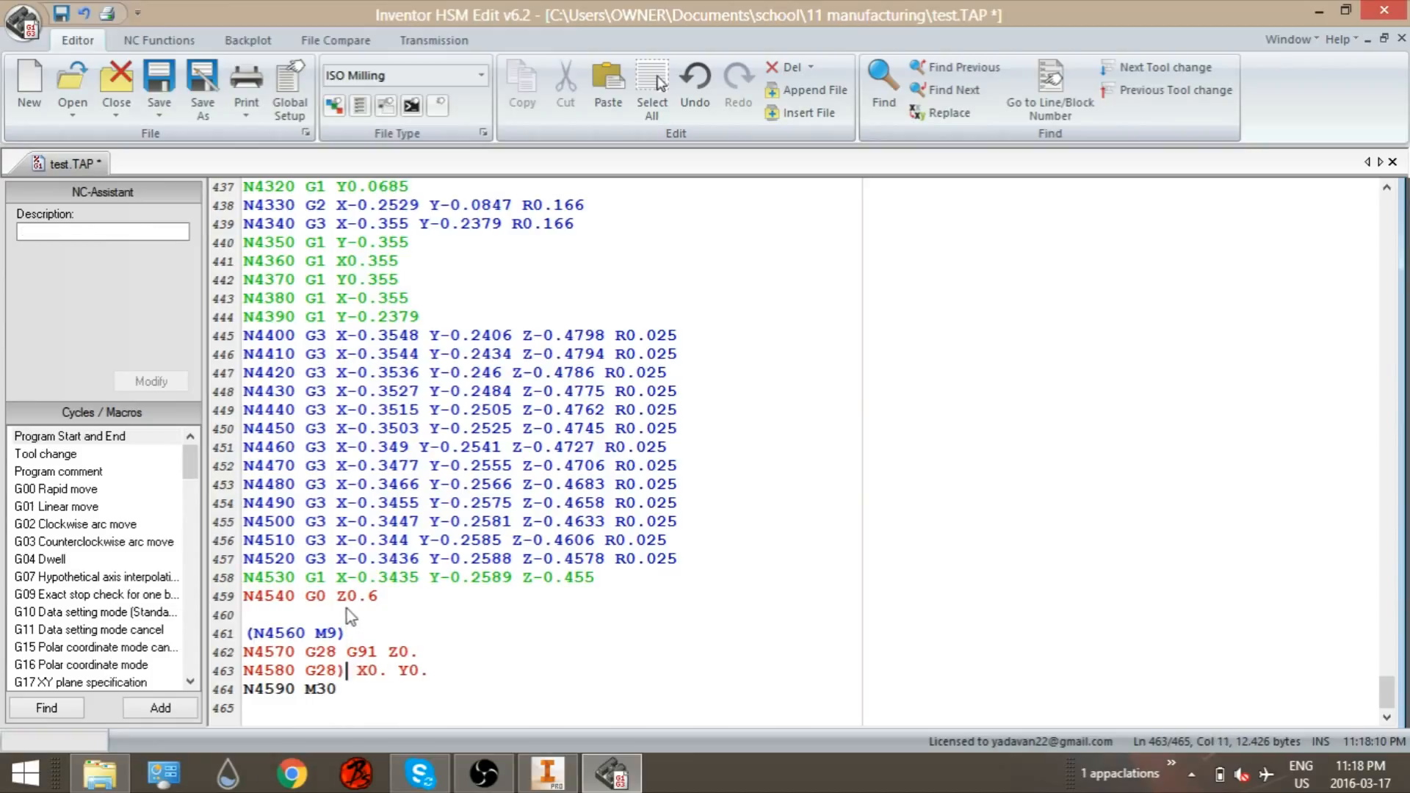
key(Left)
key(Left)
key(Left)
key(Left)
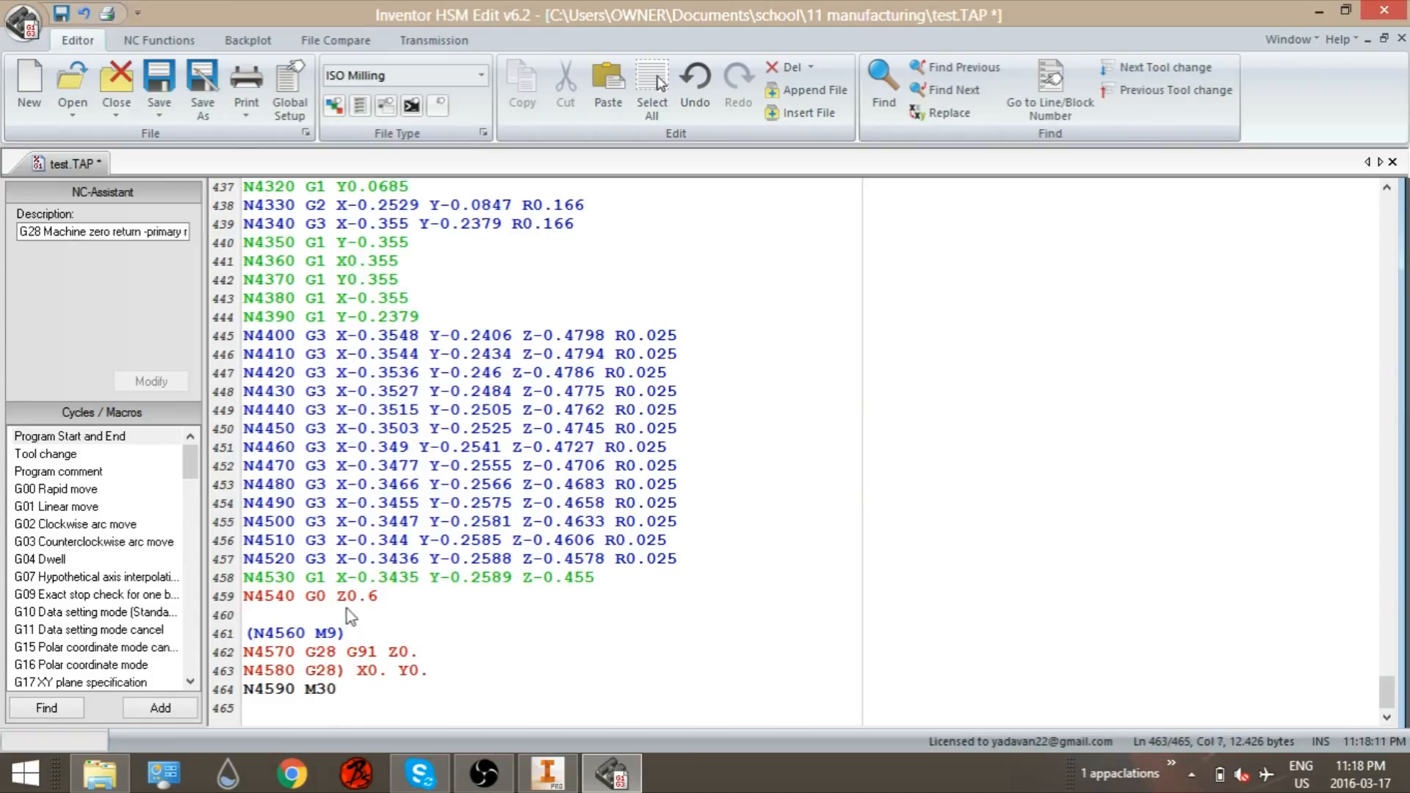
text(()
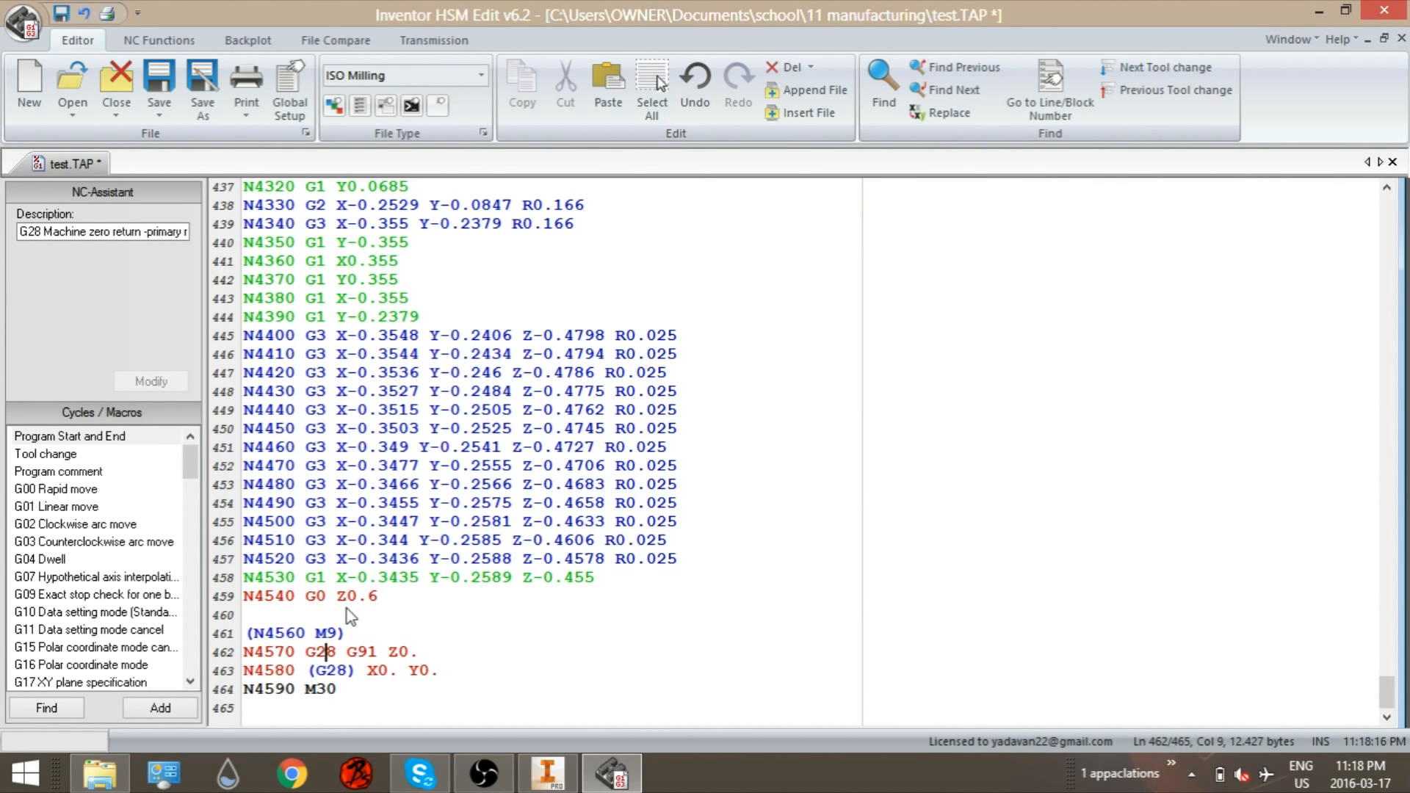
key(Right)
text())
key(Left)
key(Left)
key(Left)
key(Left)
text(()
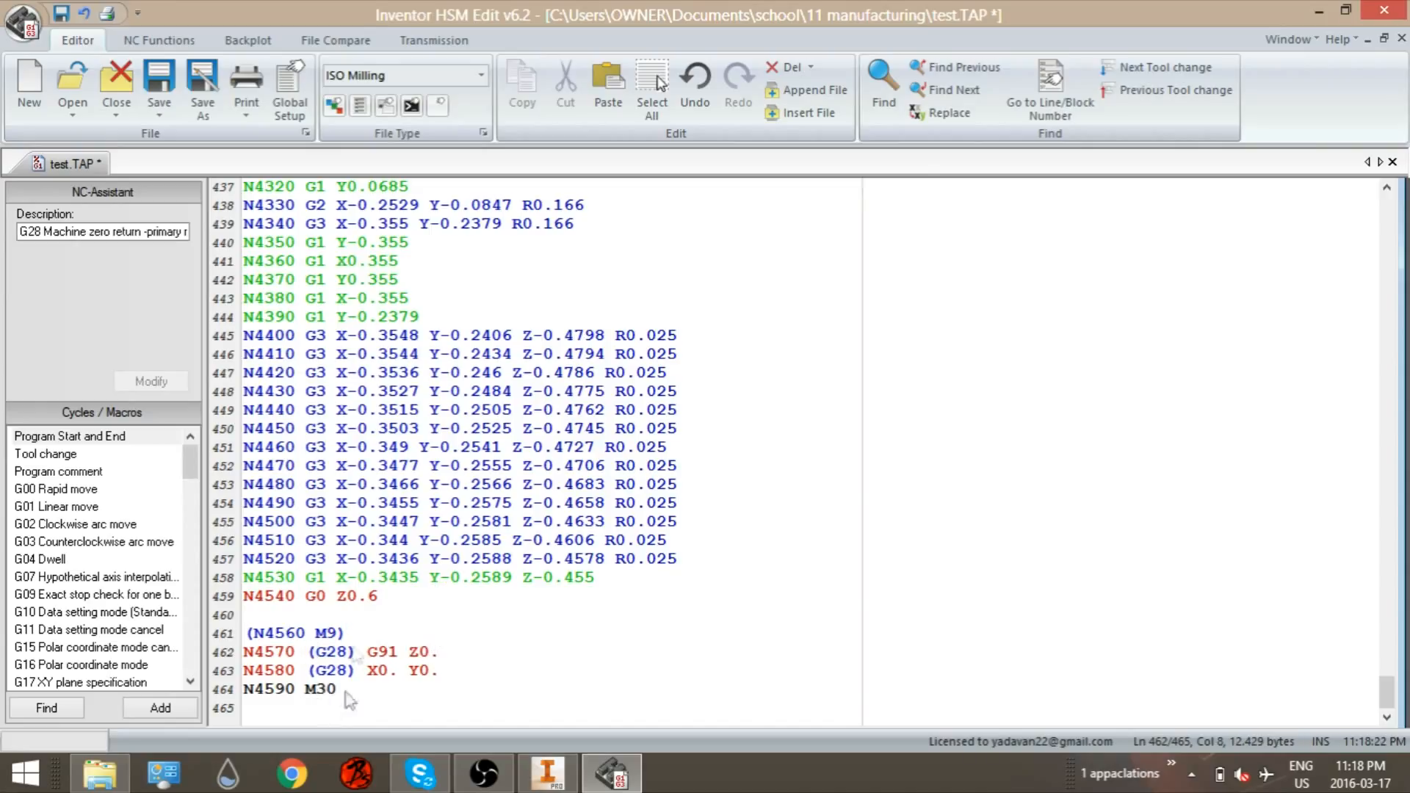
Step: Review the edited NC code from top to bottom and locate the tool change block
scroll(321, 282, up, 4)
scroll(321, 281, up, 20)
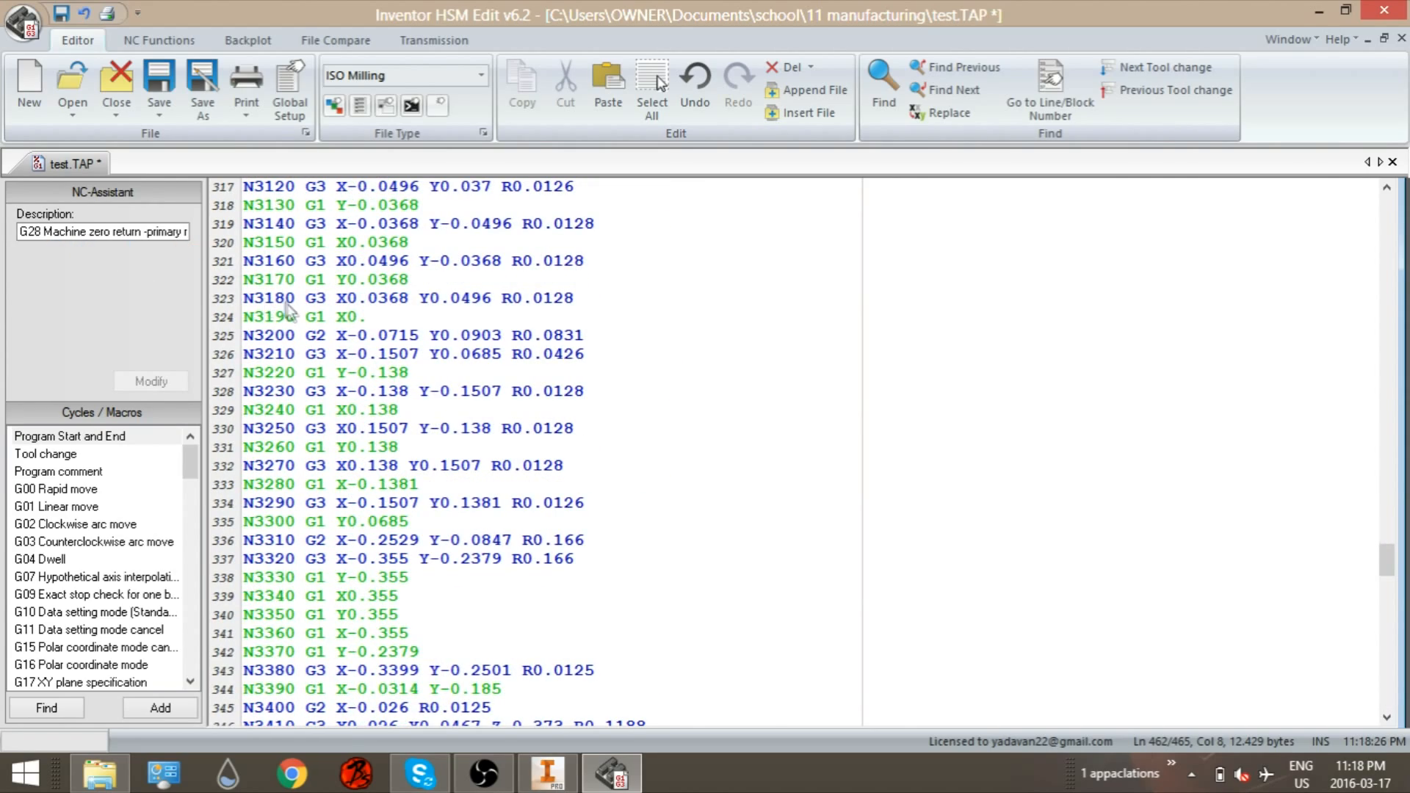
scroll(291, 315, up, 9)
scroll(290, 315, up, 20)
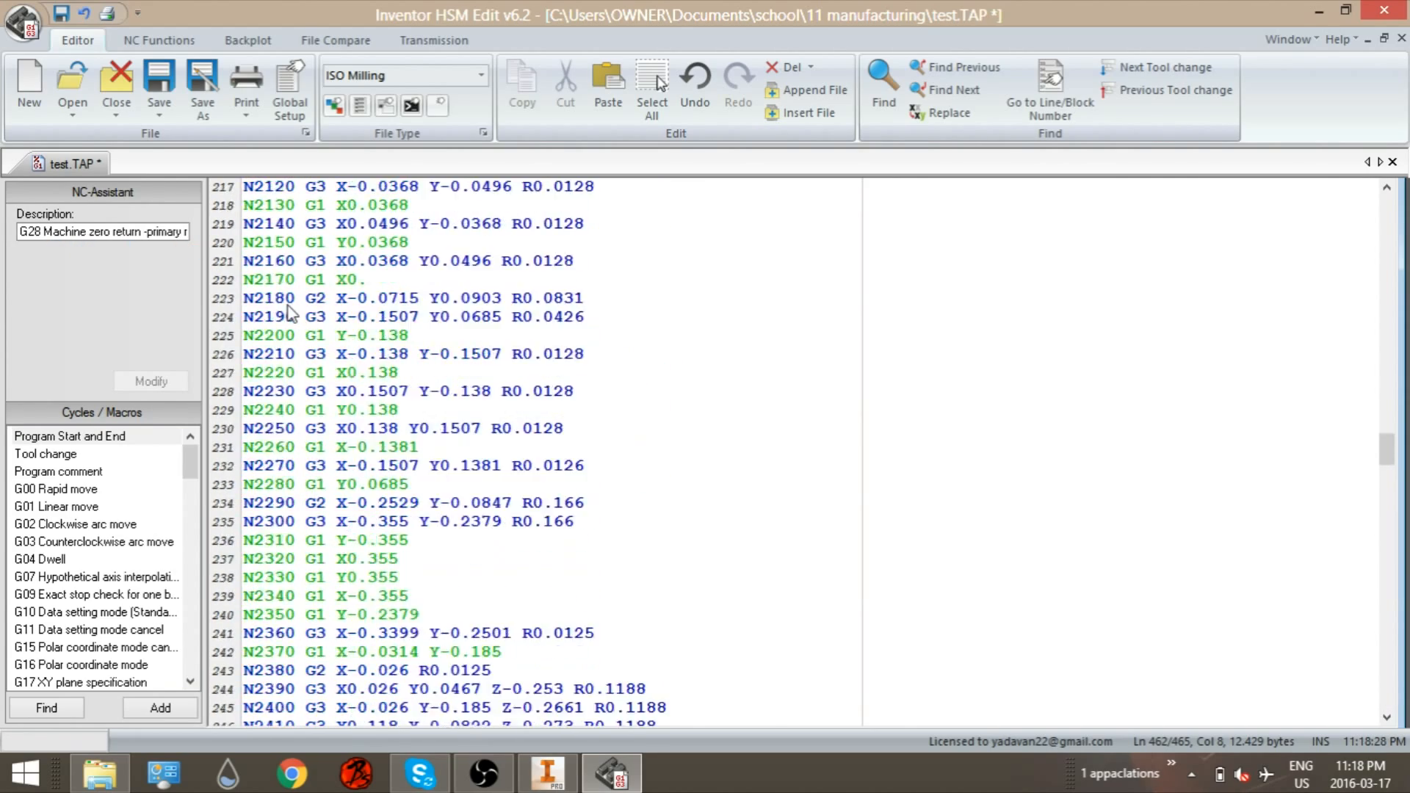
scroll(290, 314, up, 20)
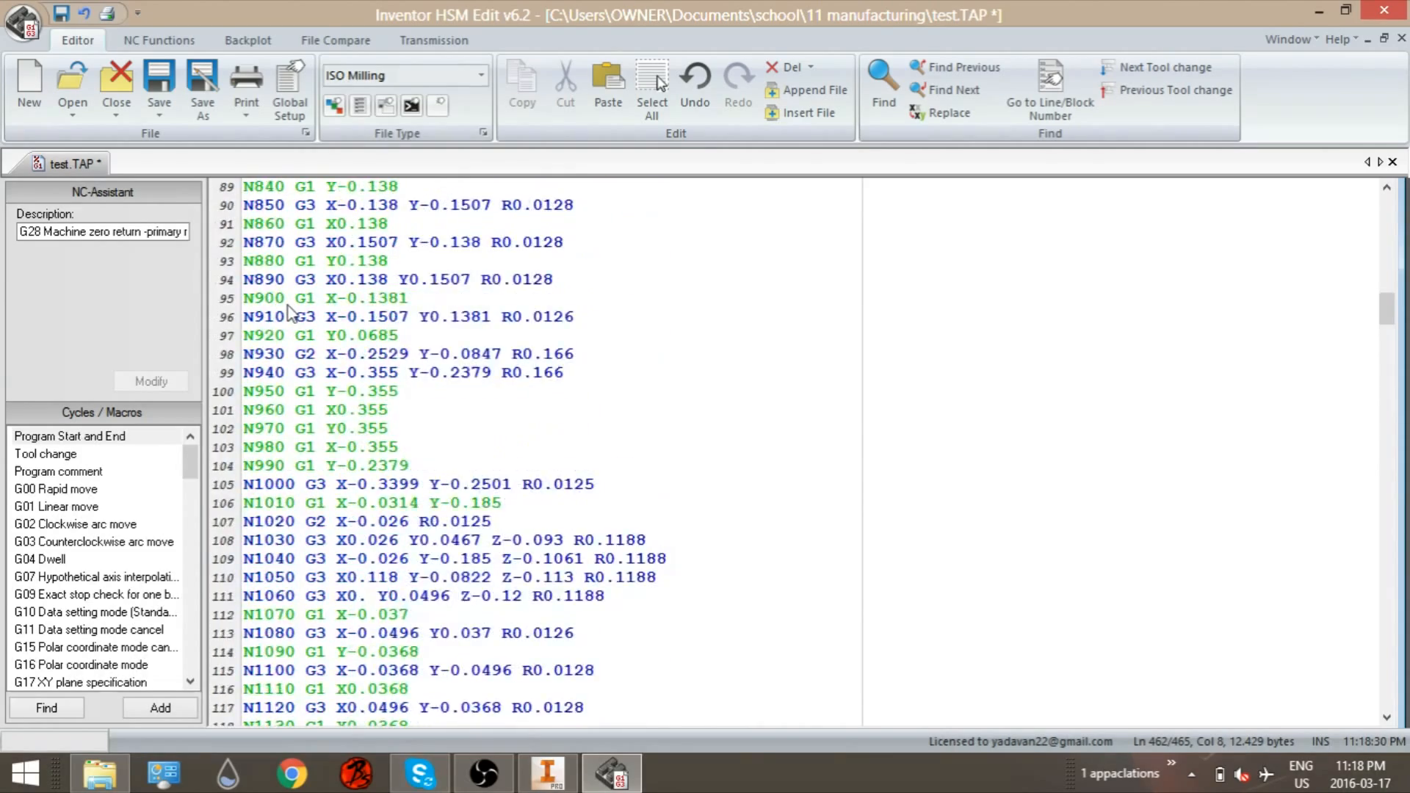
scroll(290, 314, up, 7)
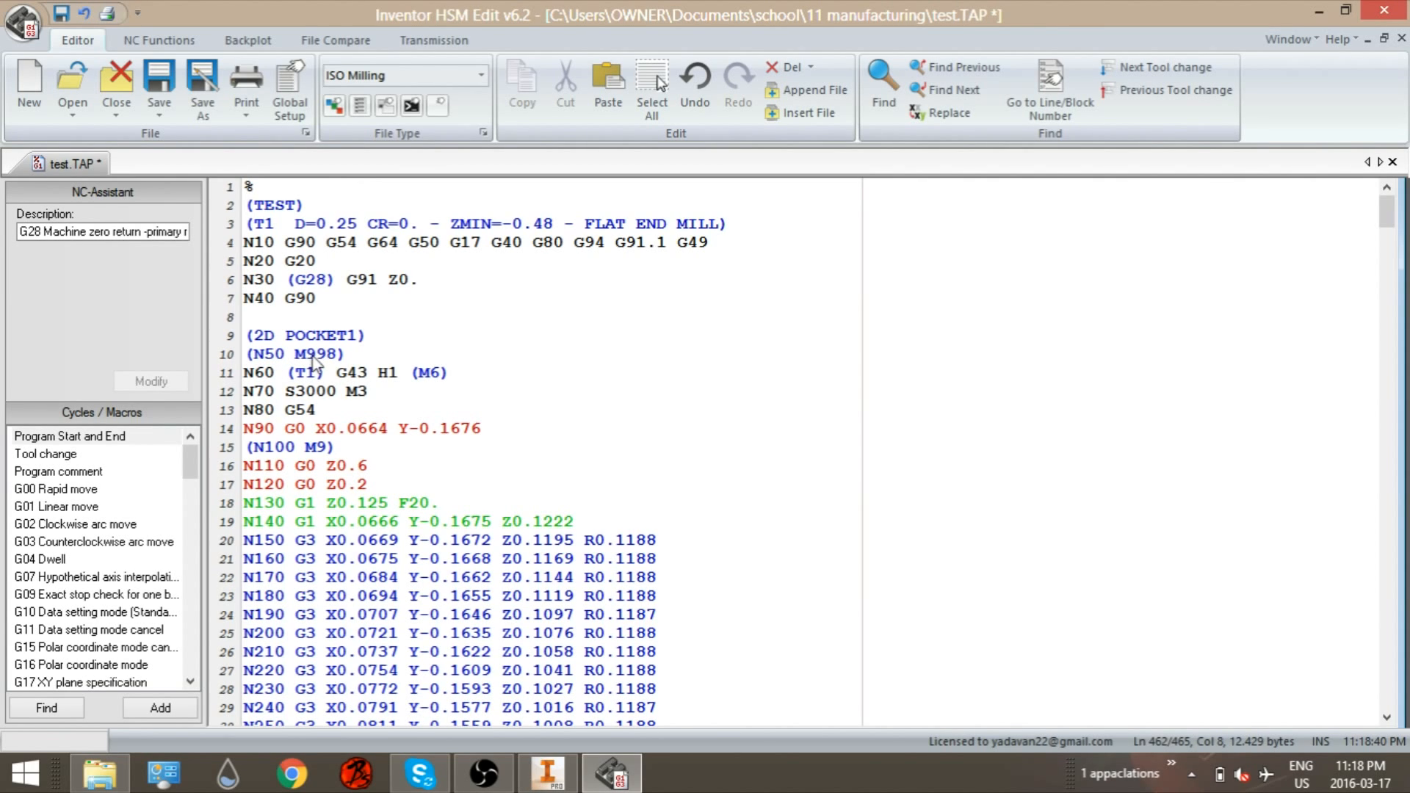
click(337, 355)
click(326, 280)
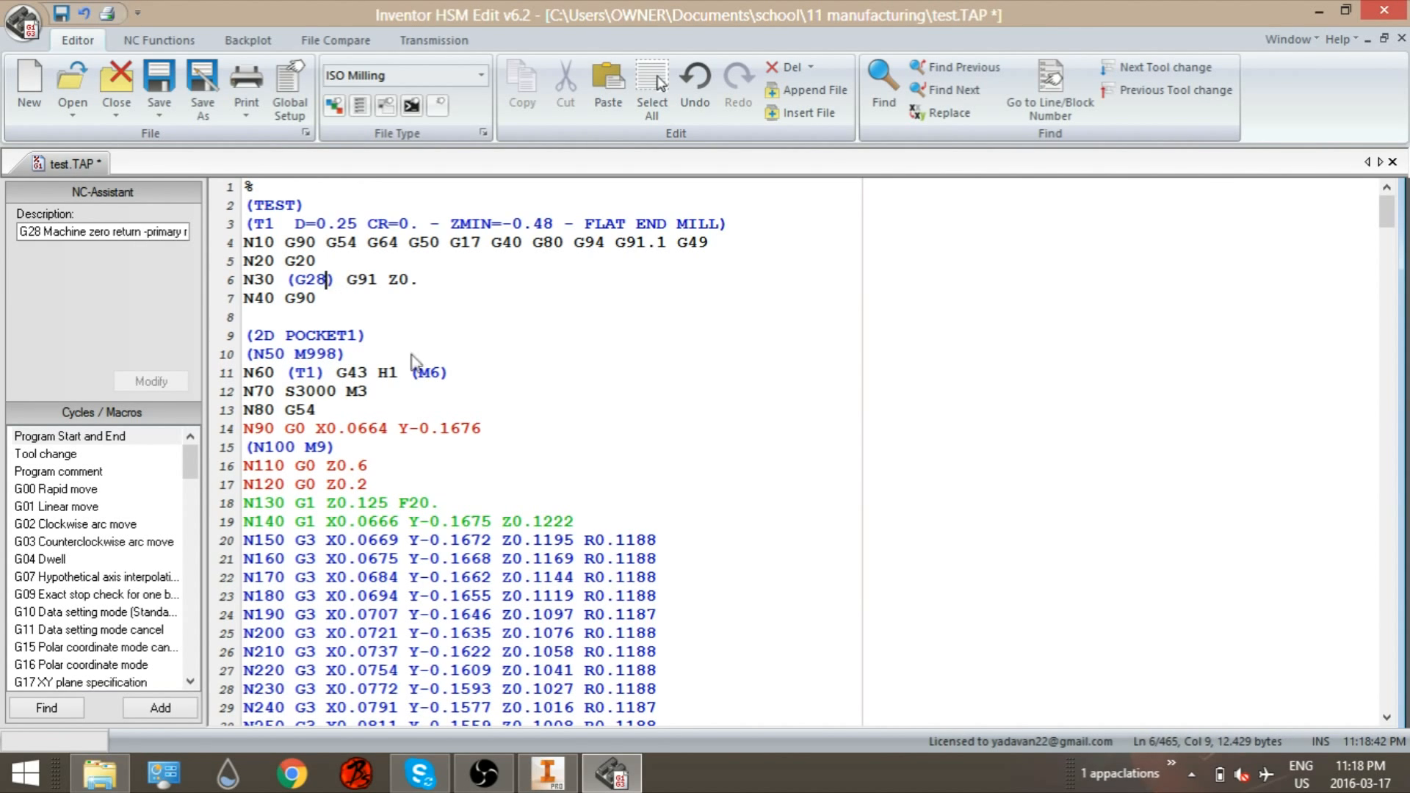
click(432, 356)
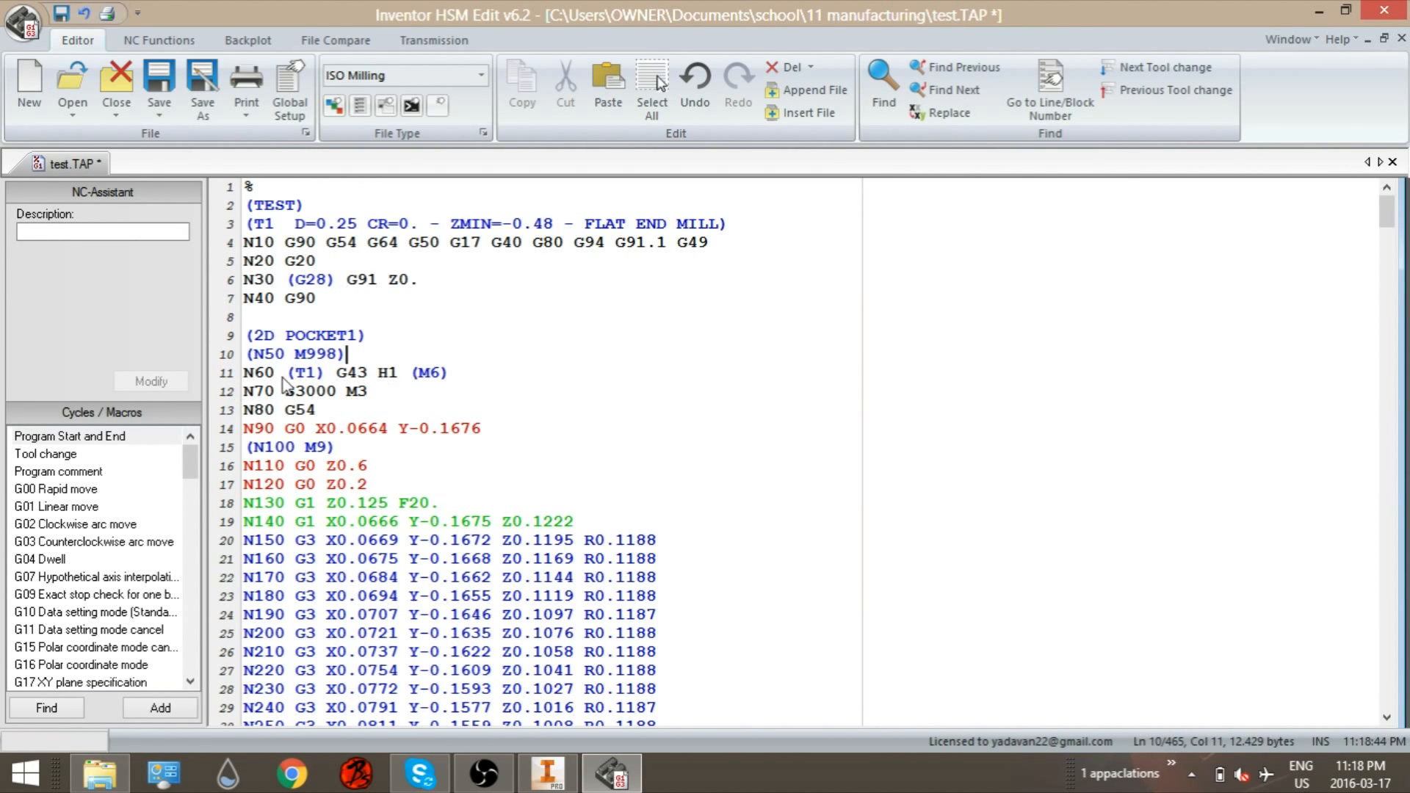
scroll(338, 433, down, 13)
scroll(340, 431, up, 4)
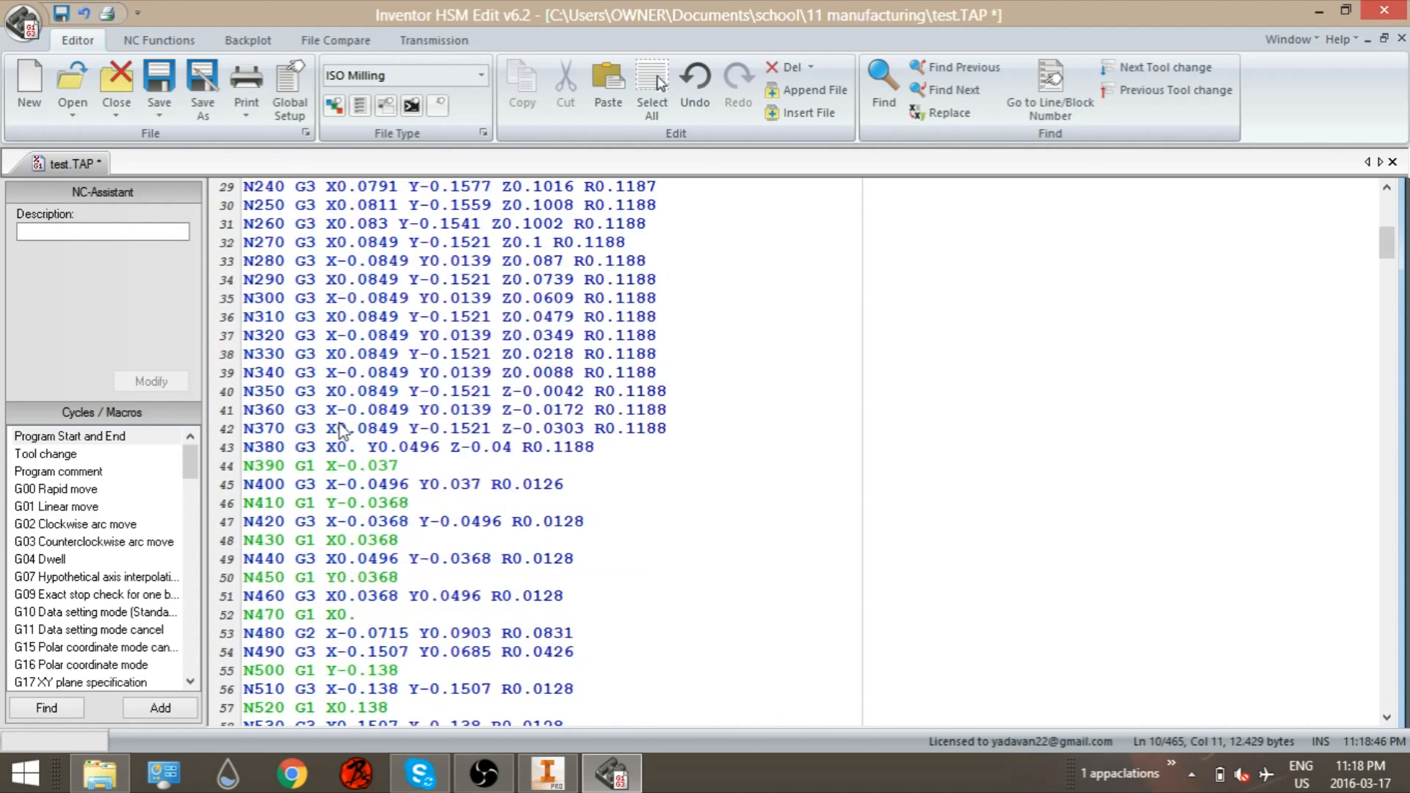
scroll(338, 431, down, 20)
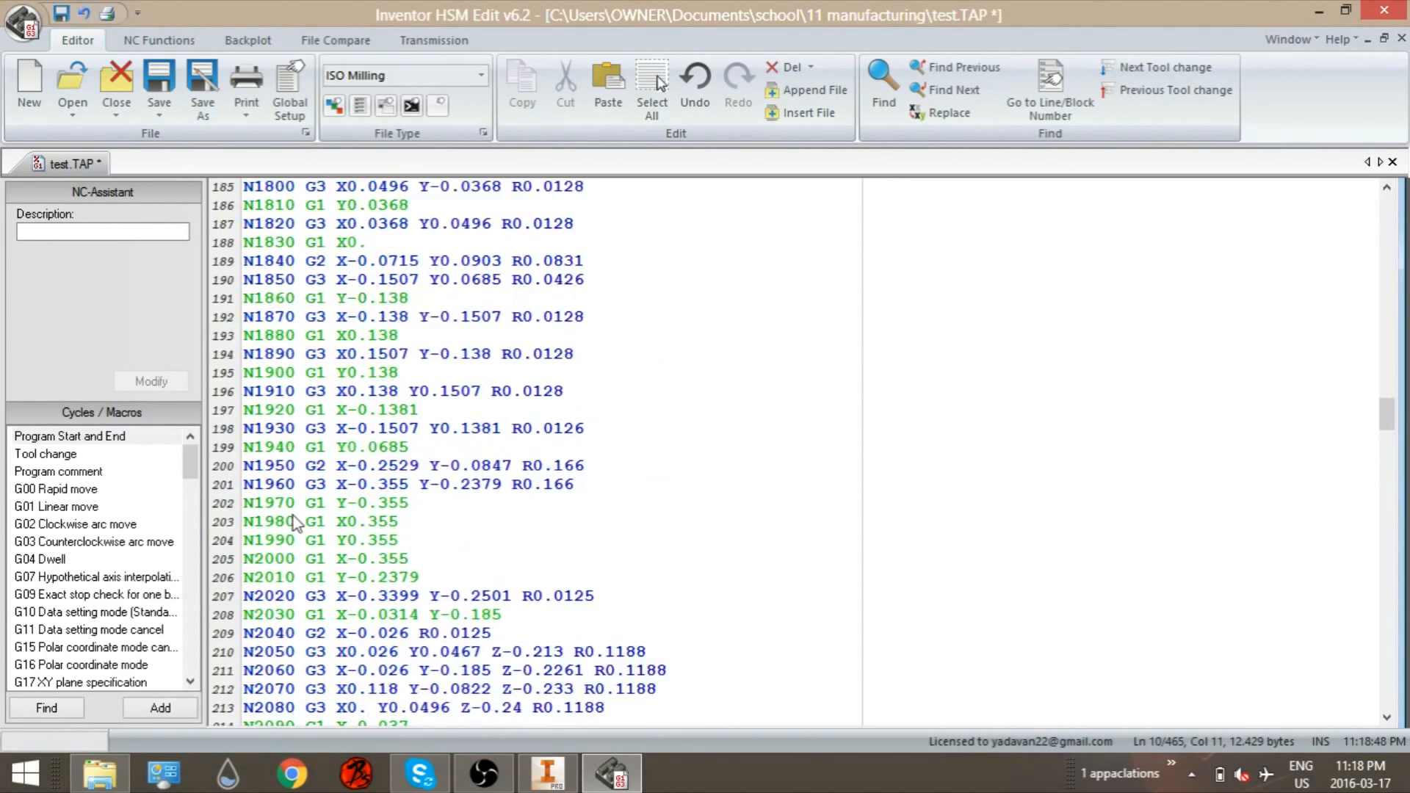
scroll(250, 564, down, 20)
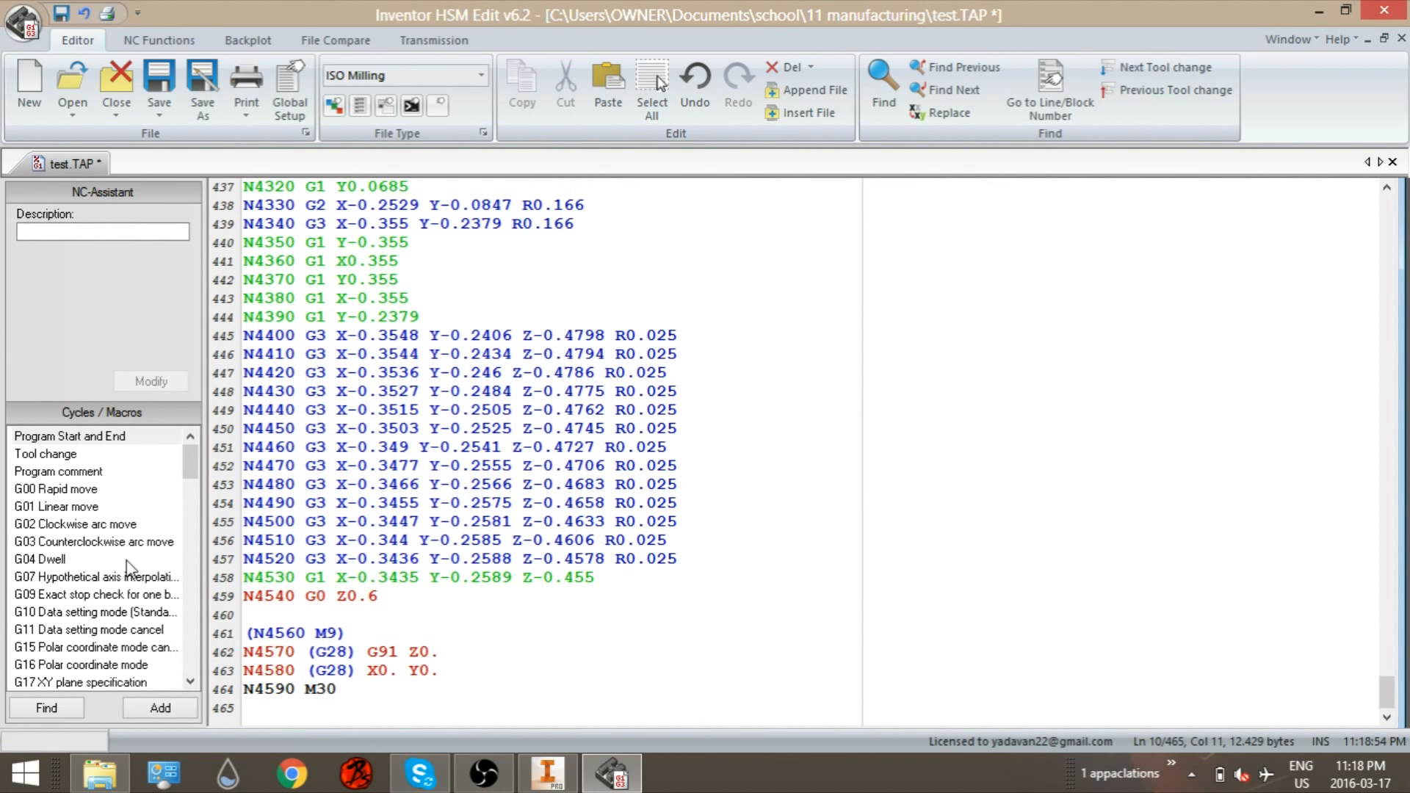
click(65, 455)
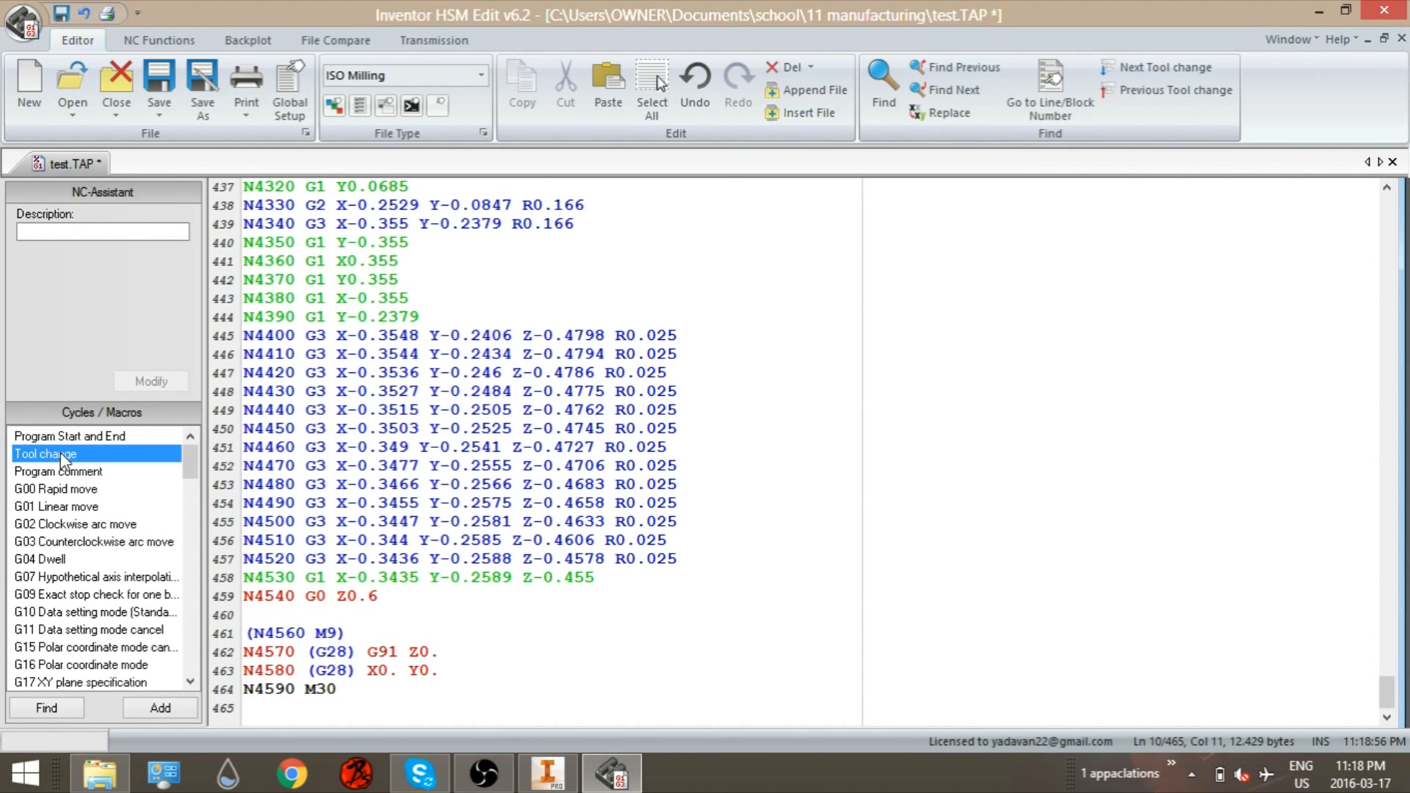
click(44, 709)
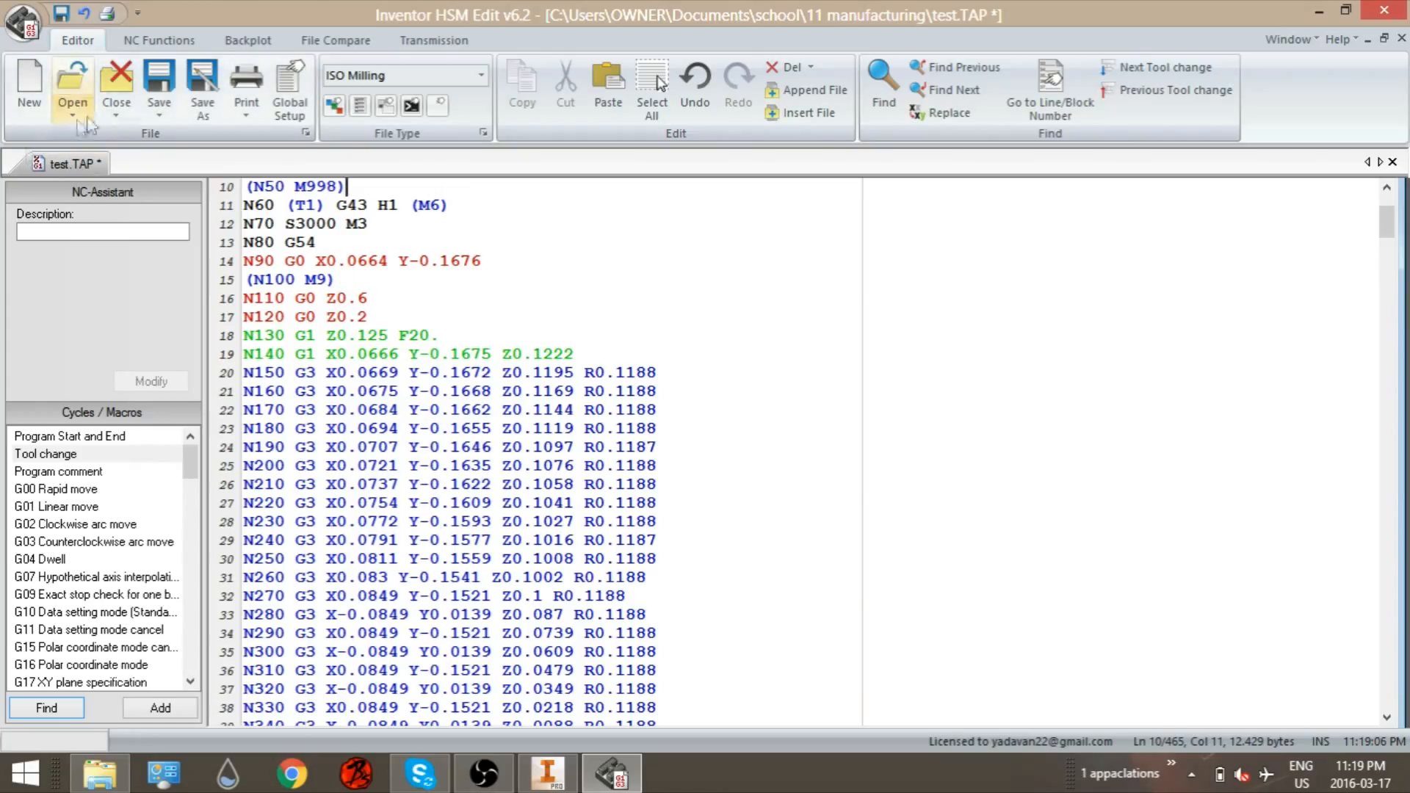
Step: Save the file as test.TAP with the ISO Milling Files type, replacing the existing file
click(203, 91)
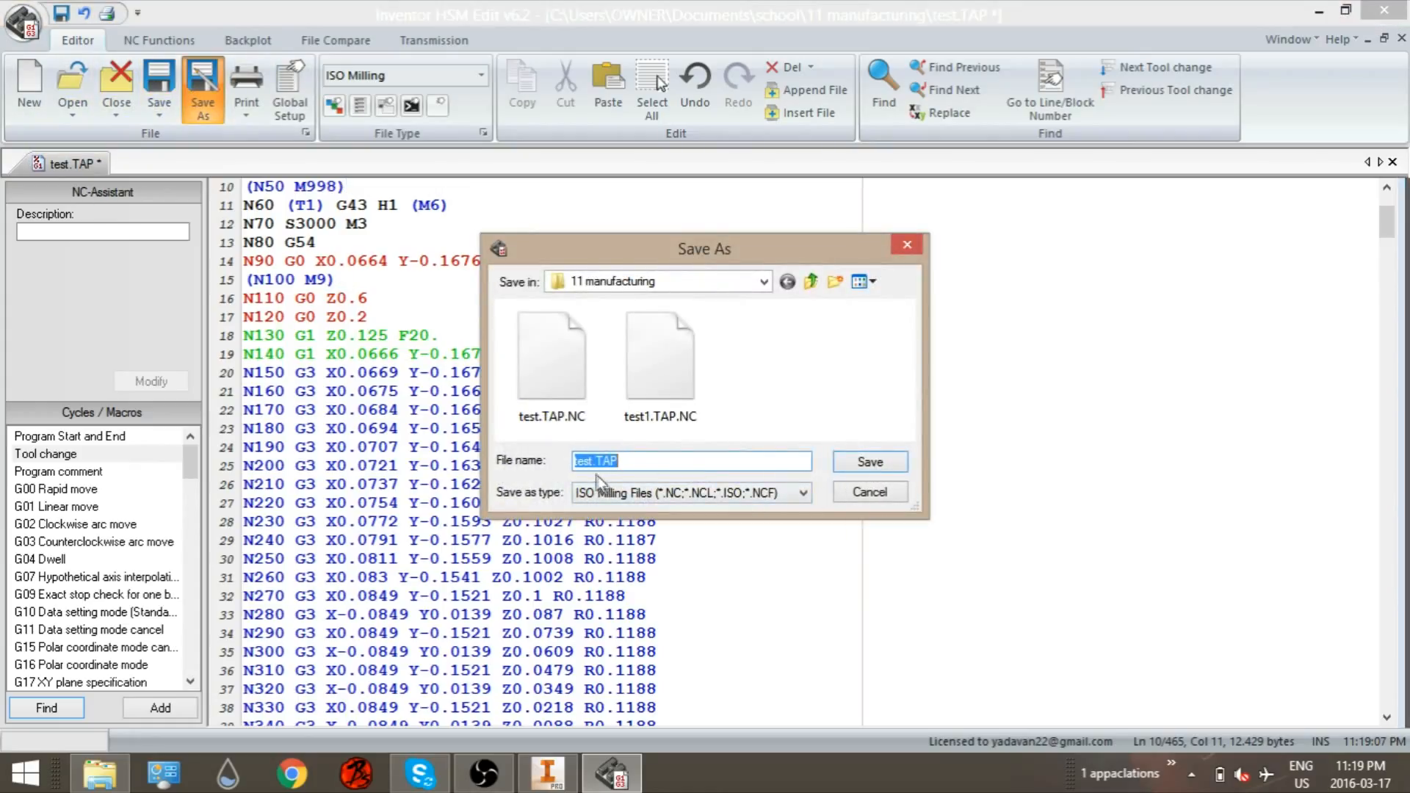
click(633, 493)
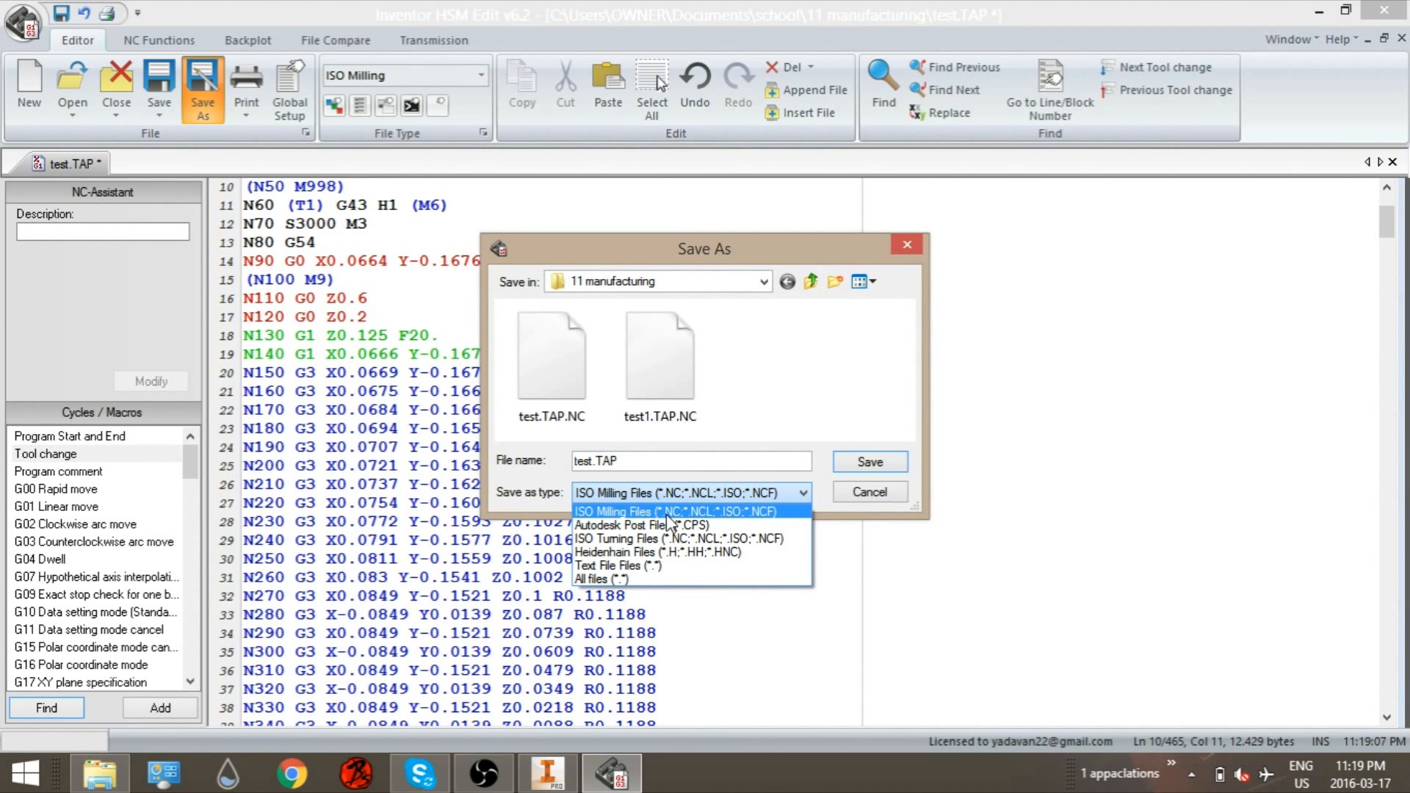
click(666, 512)
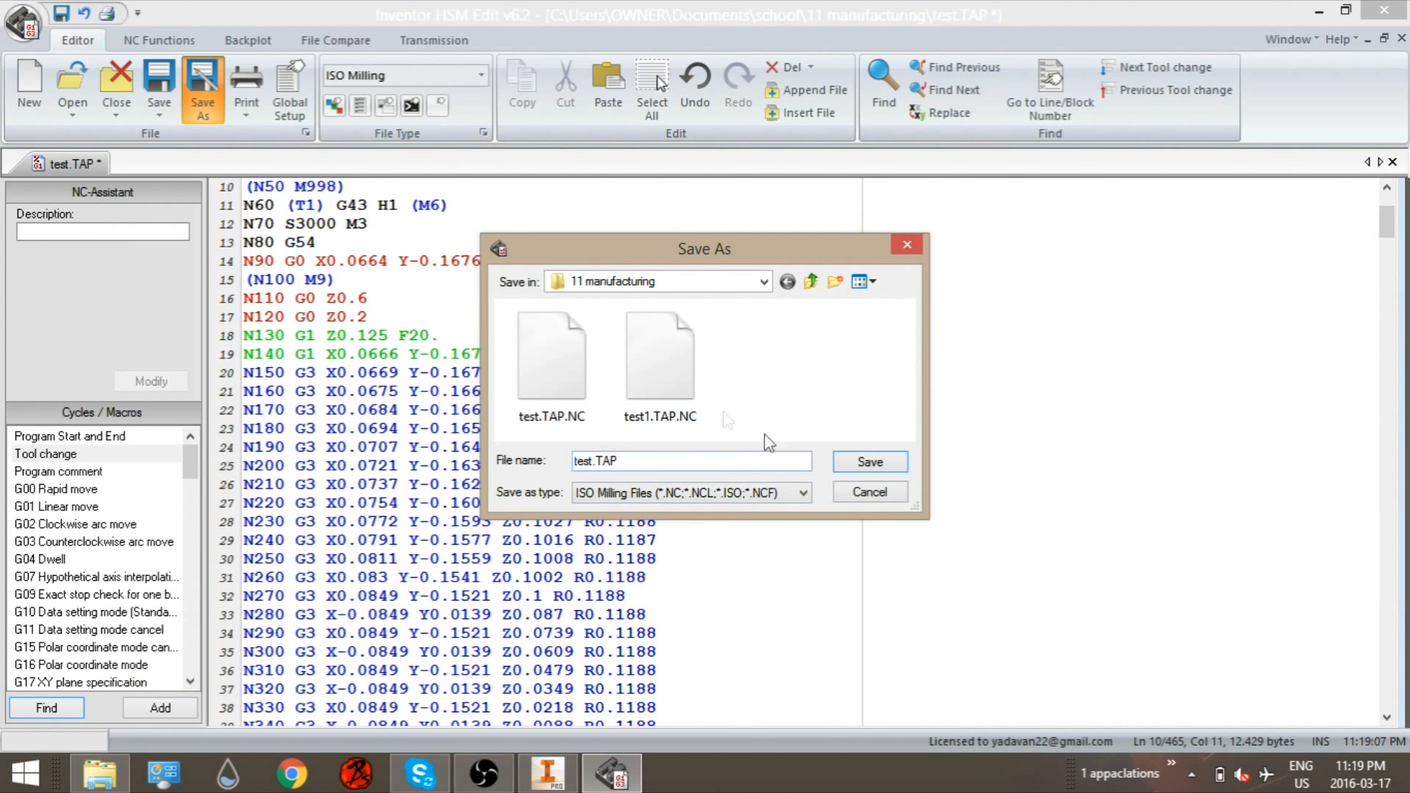
click(867, 469)
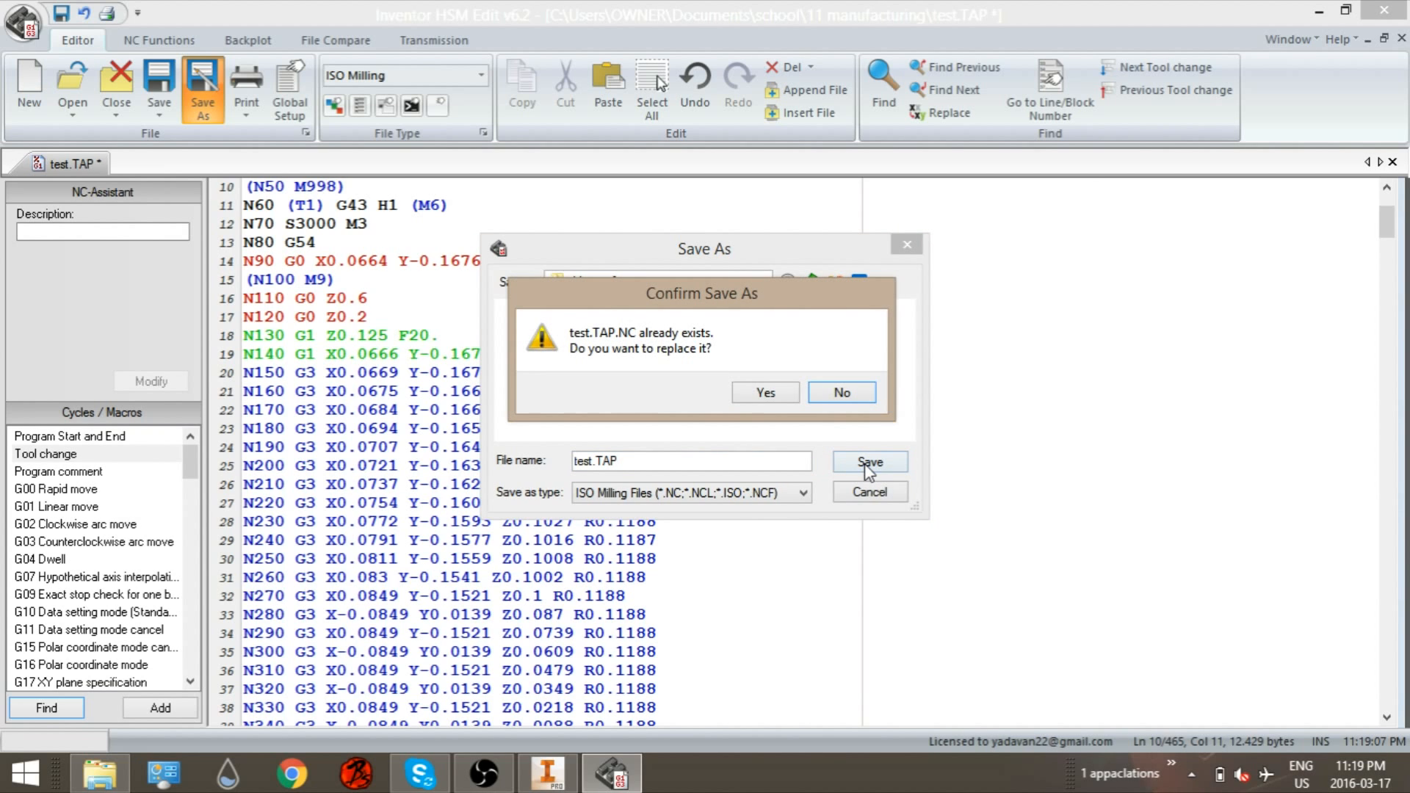
click(766, 394)
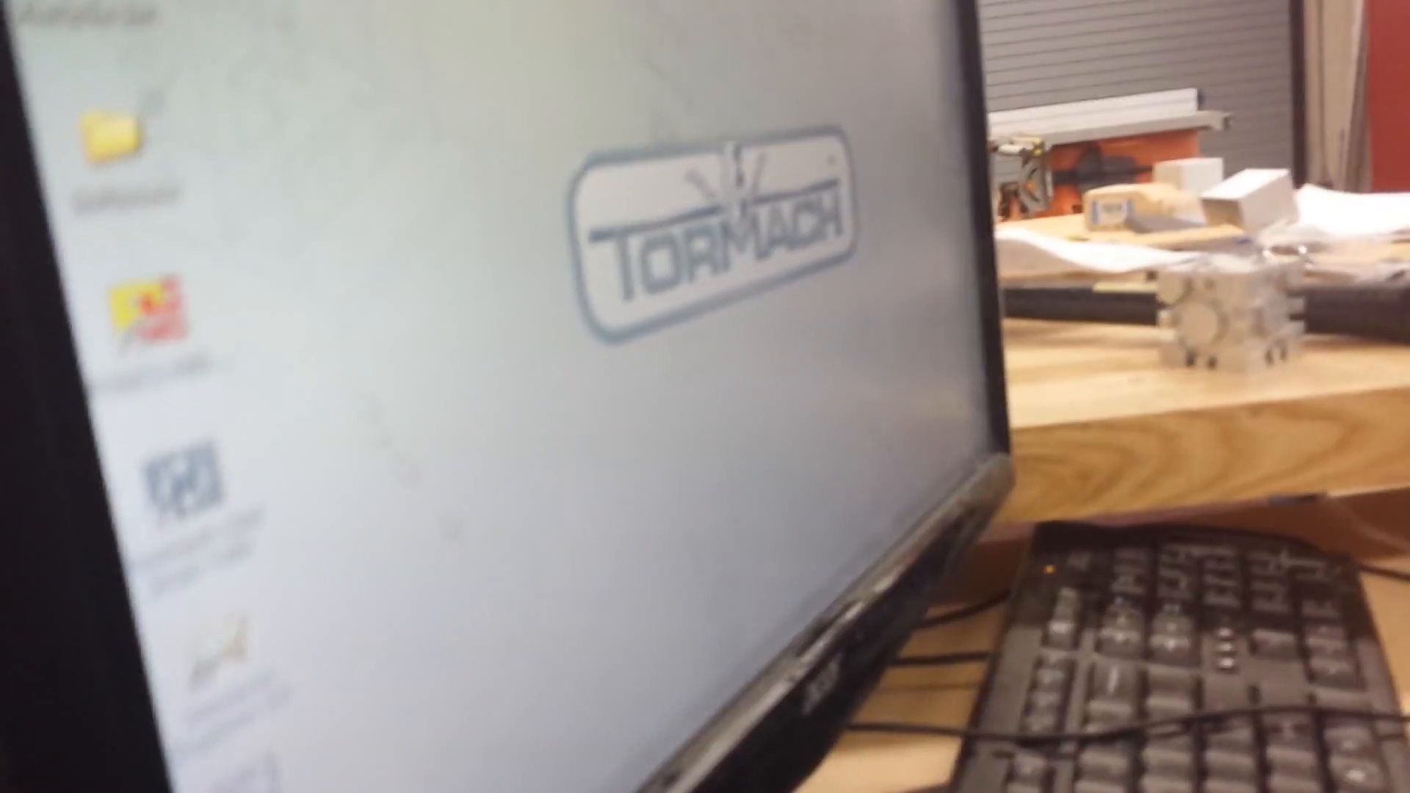
key(alt+Tab)
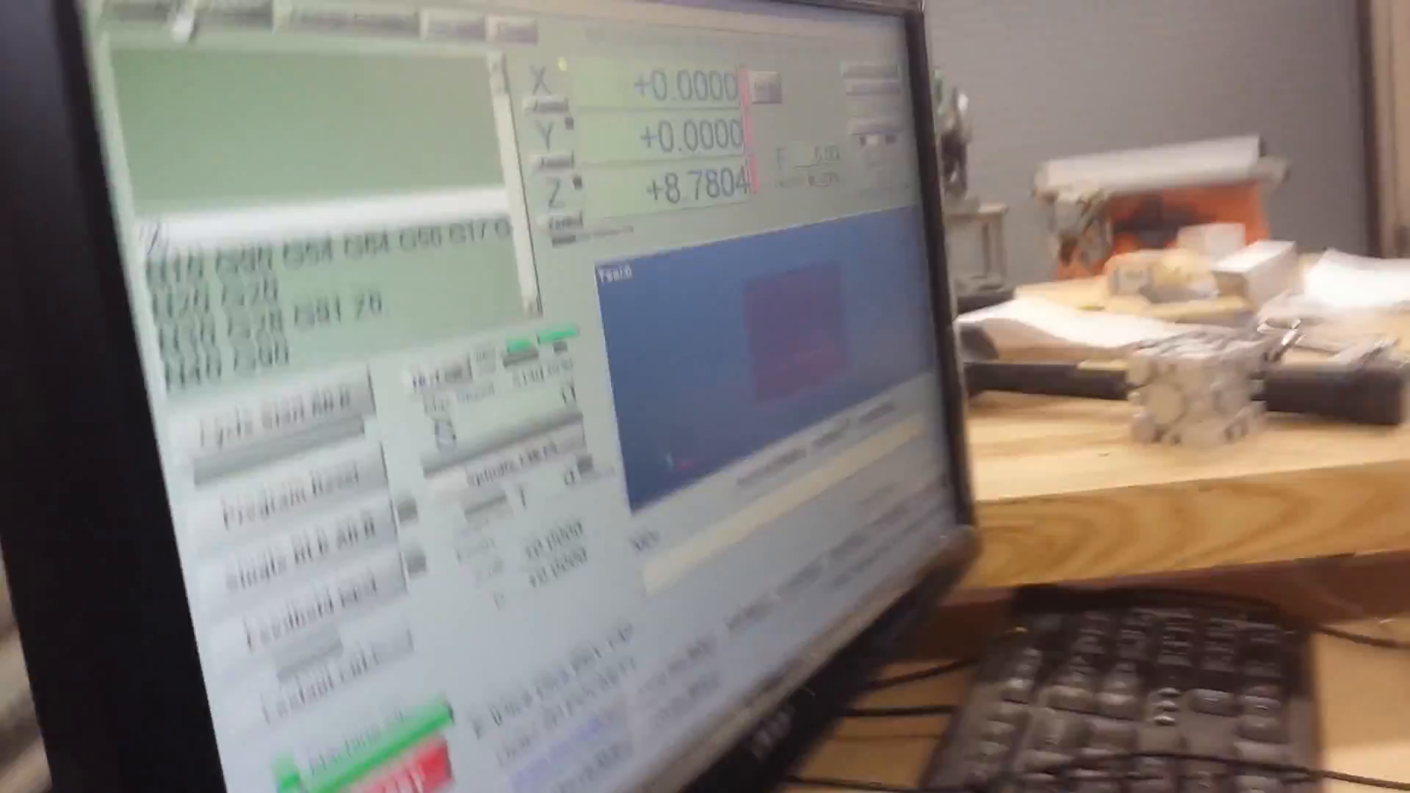
click(184, 103)
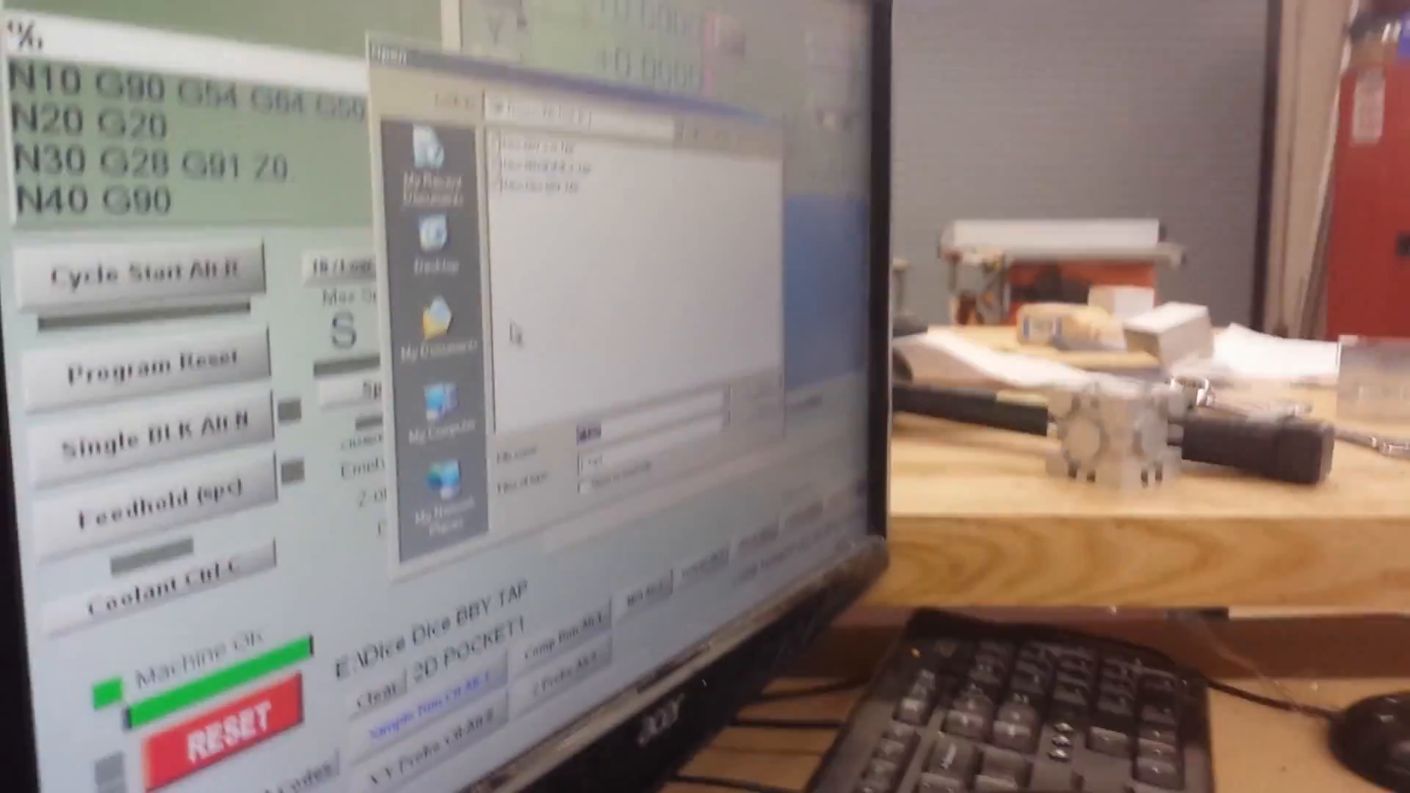
click(720, 429)
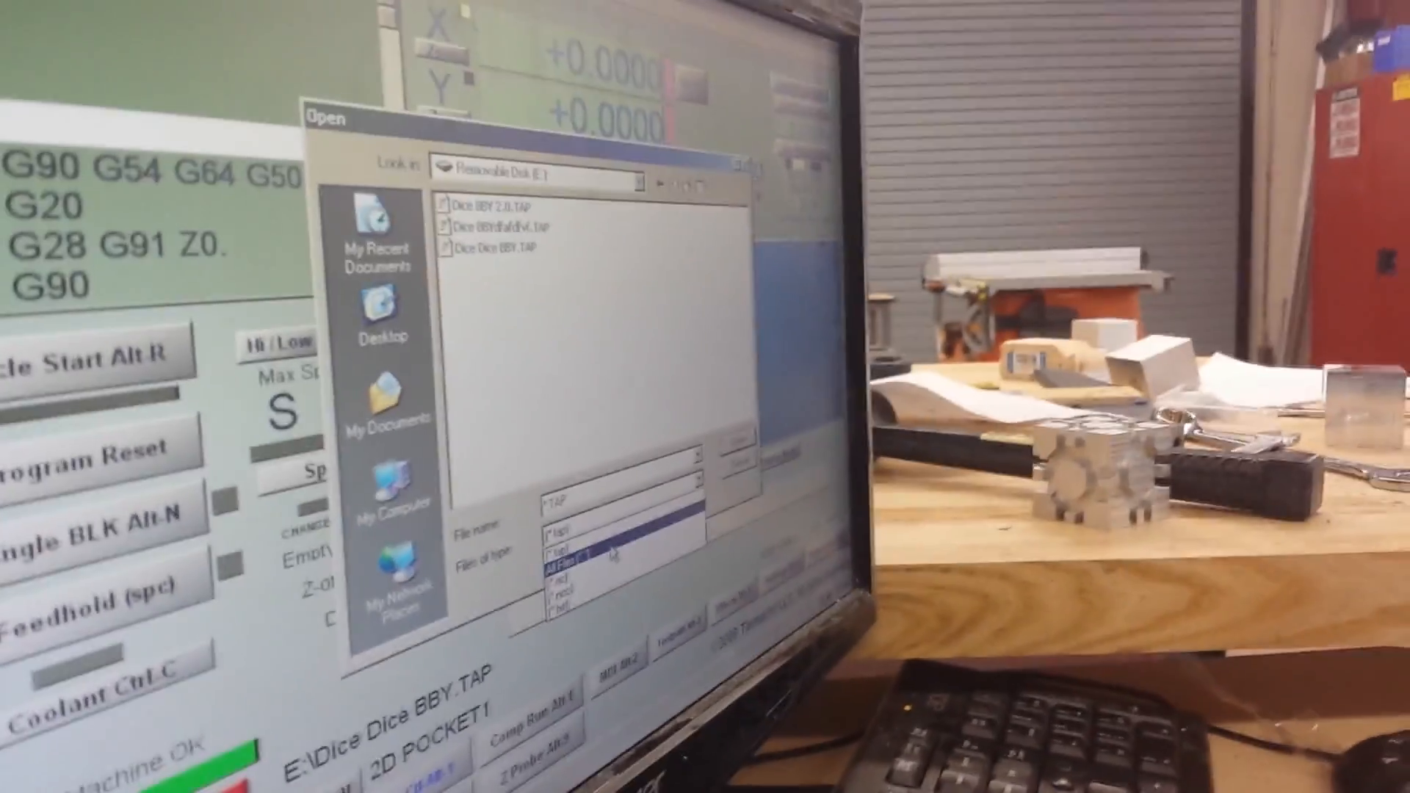
click(612, 555)
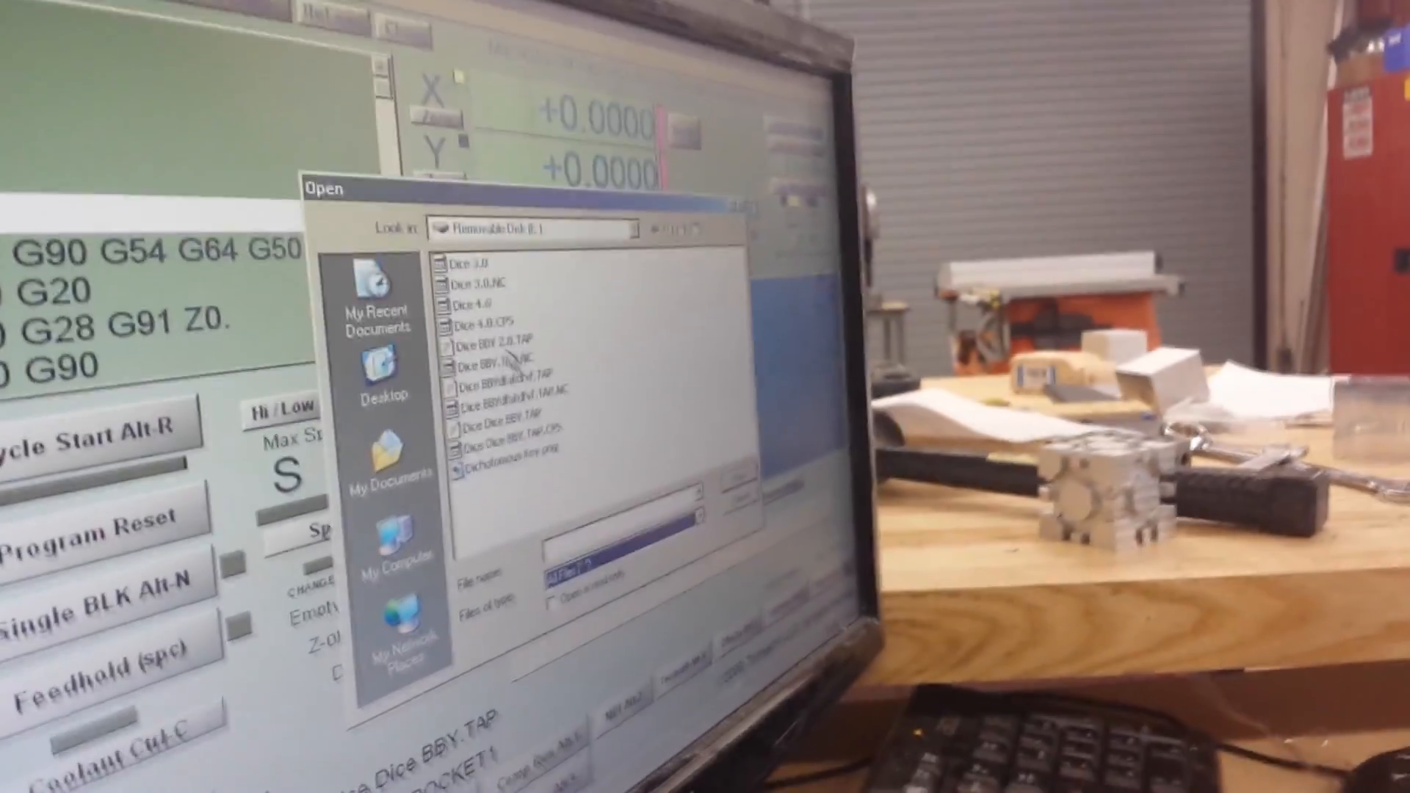
Step: Load the Dice Dice BBY.TAP program from the removable disk and open its G-code in the editor
click(513, 324)
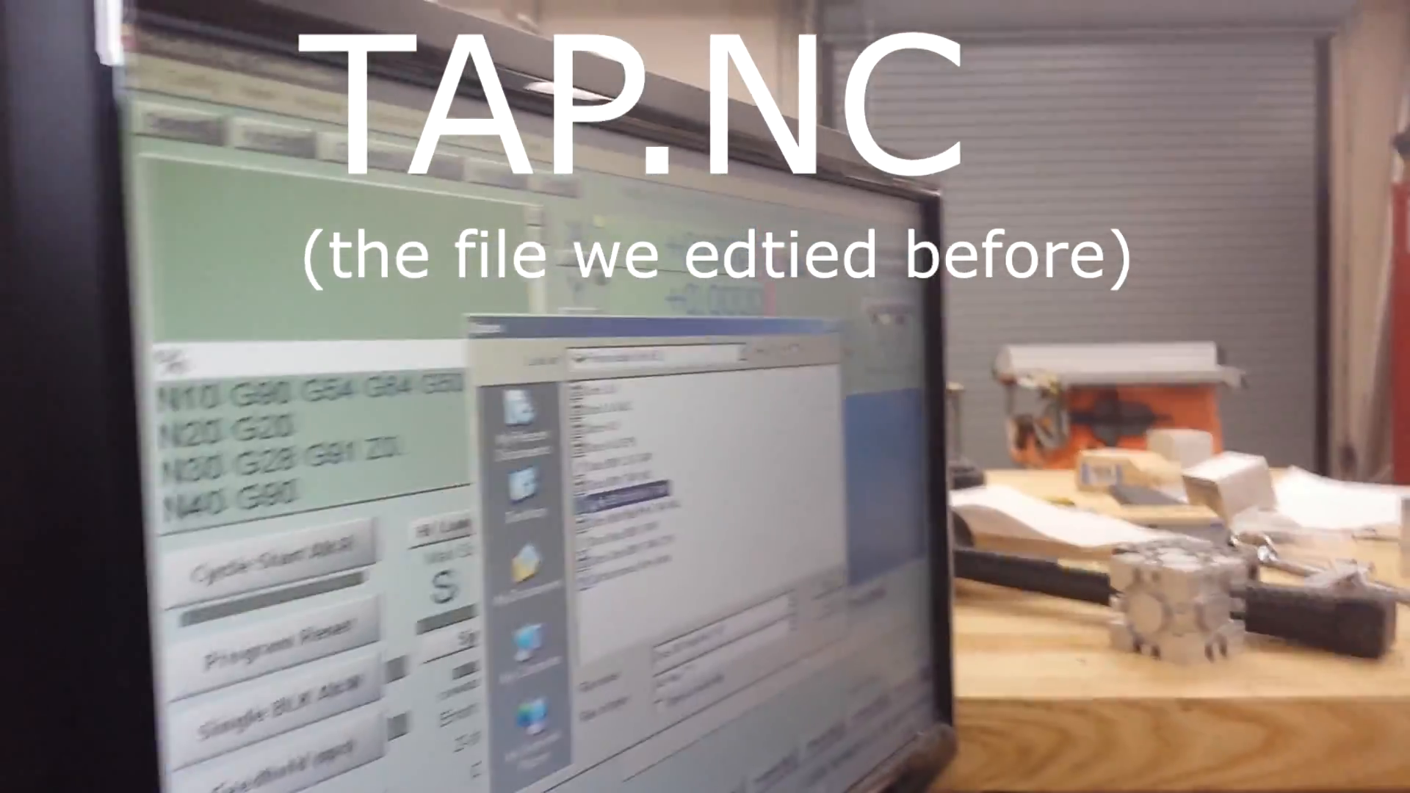
click(613, 402)
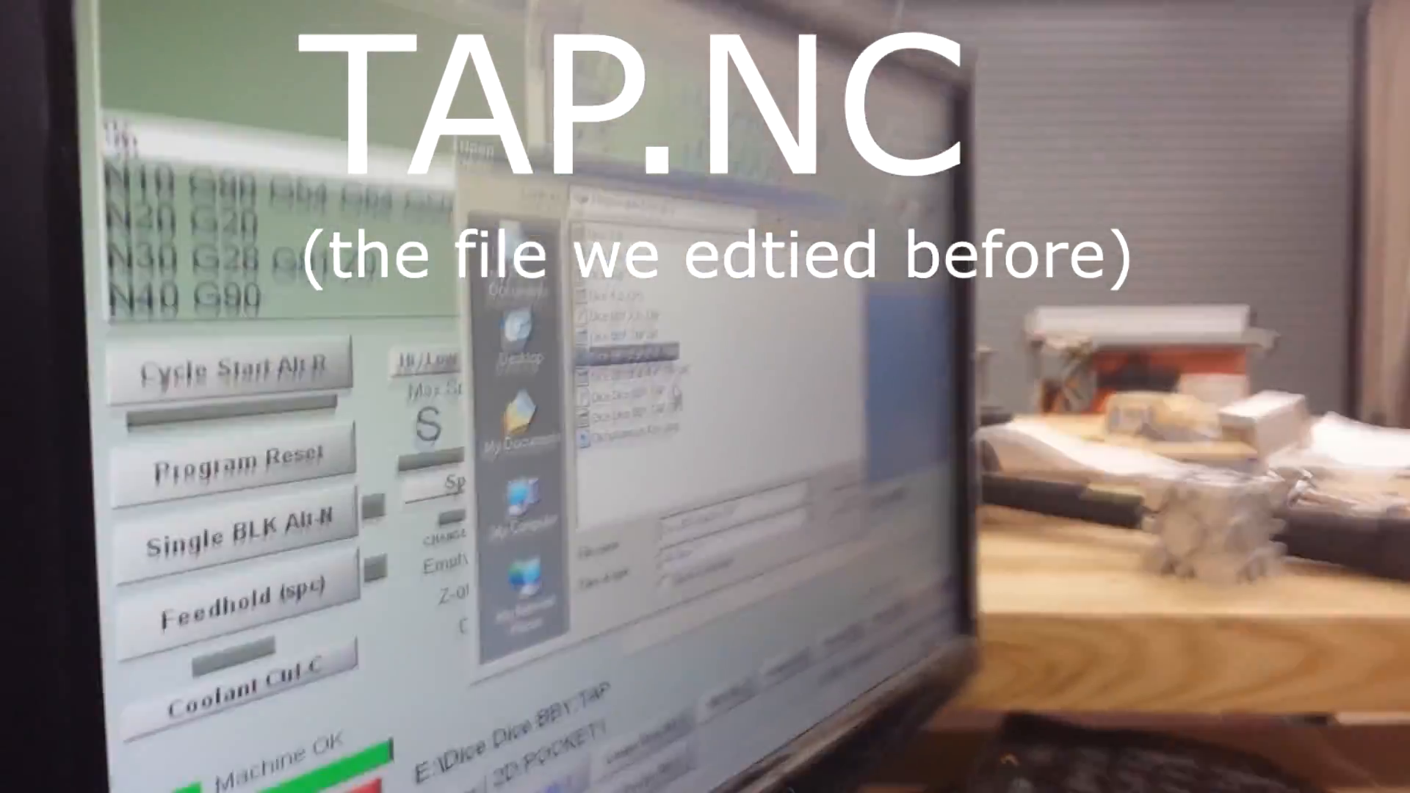
click(625, 464)
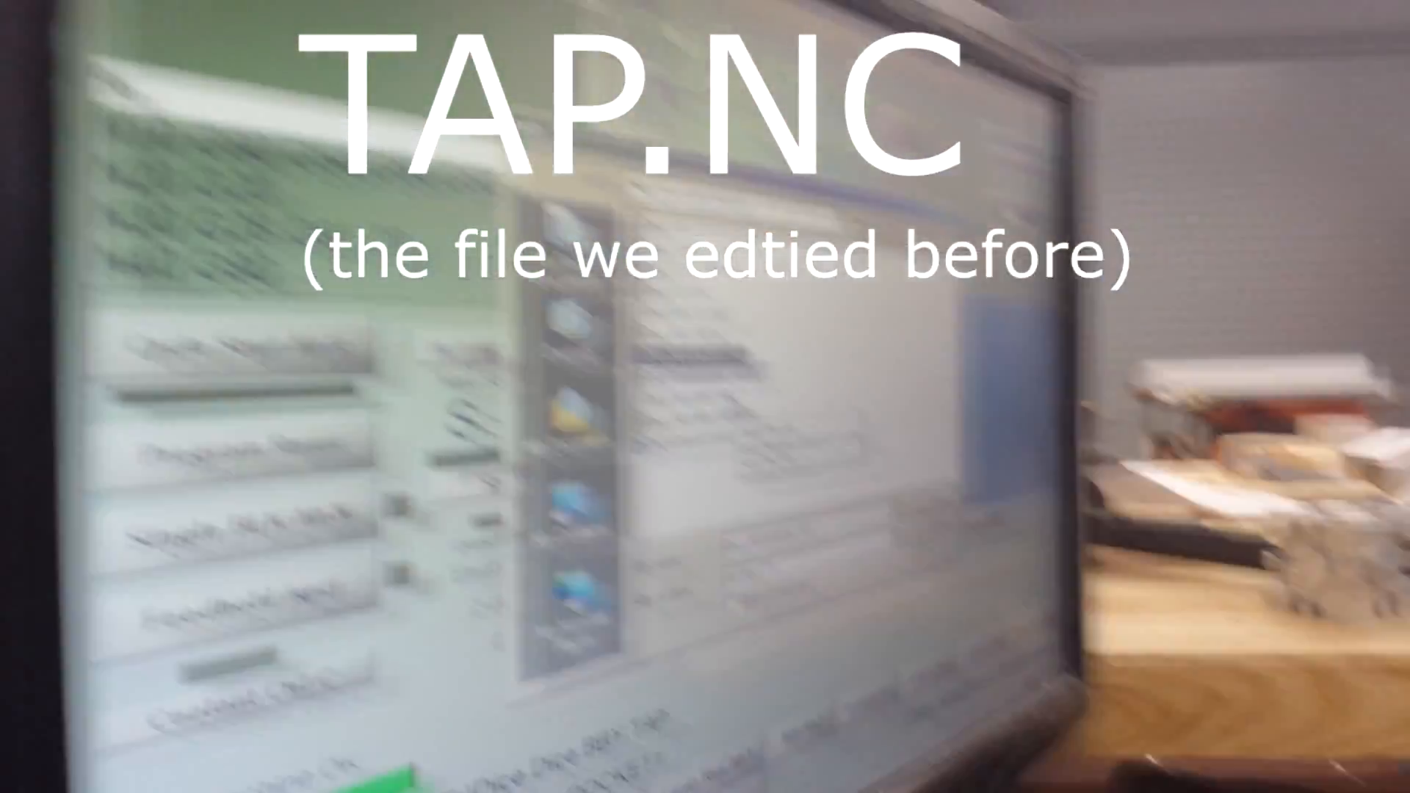
click(647, 258)
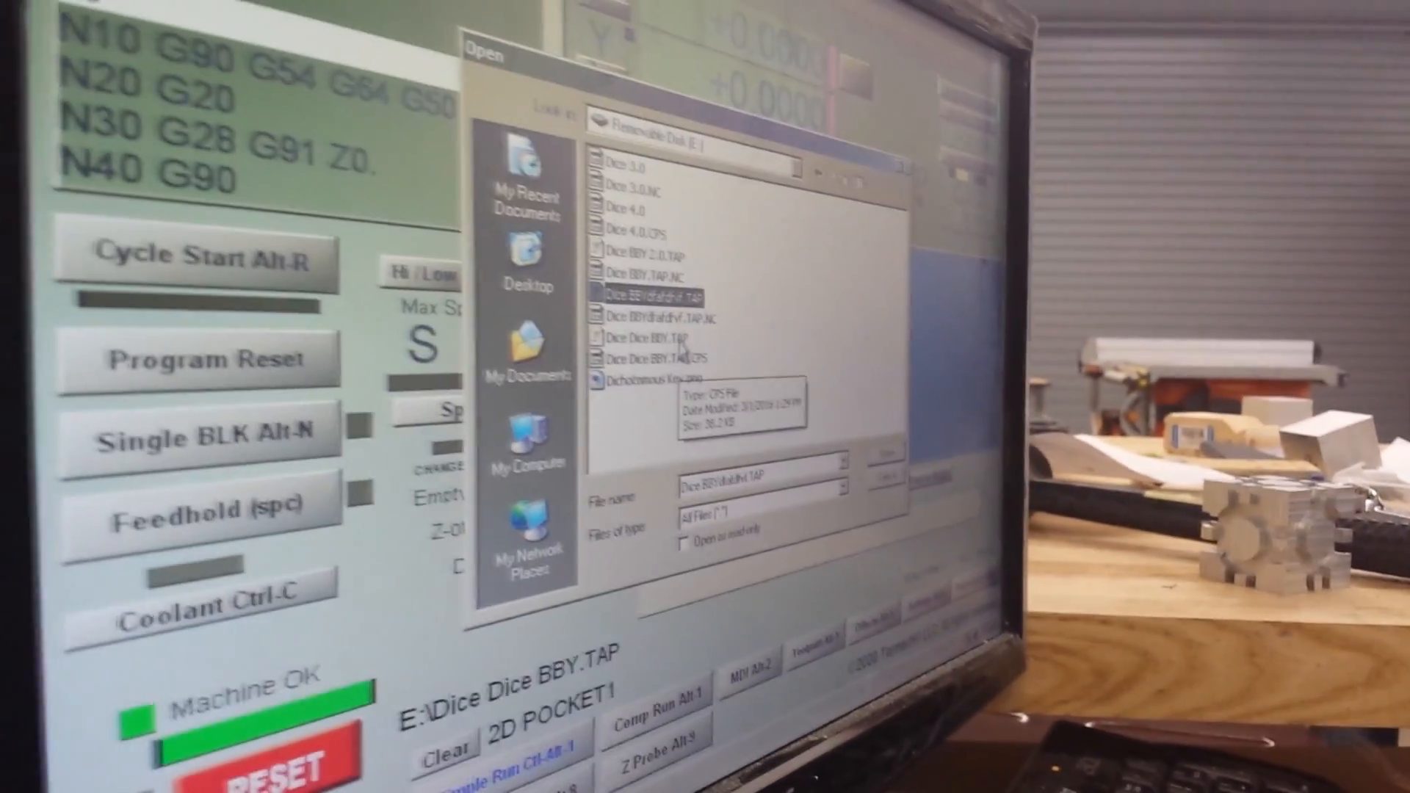
click(639, 301)
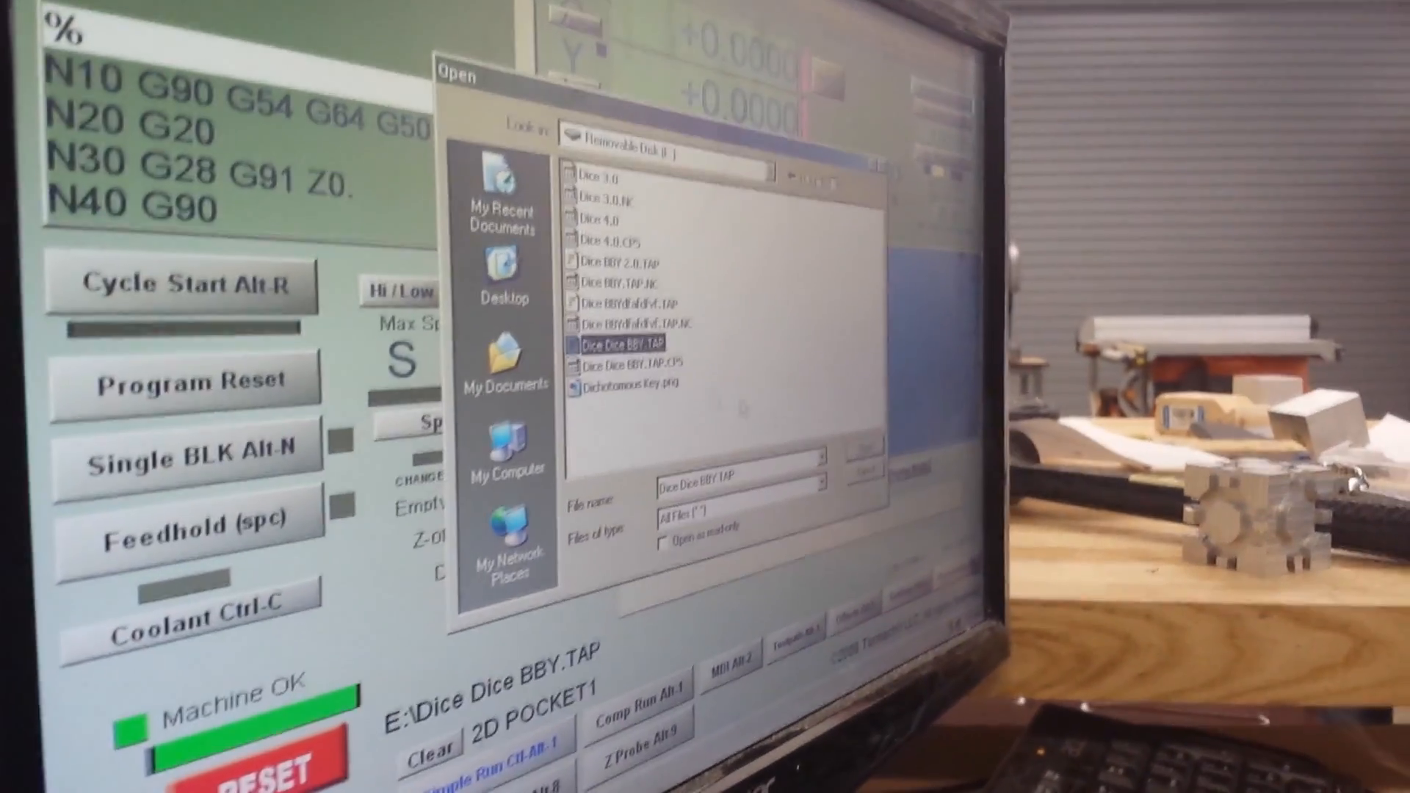
click(878, 468)
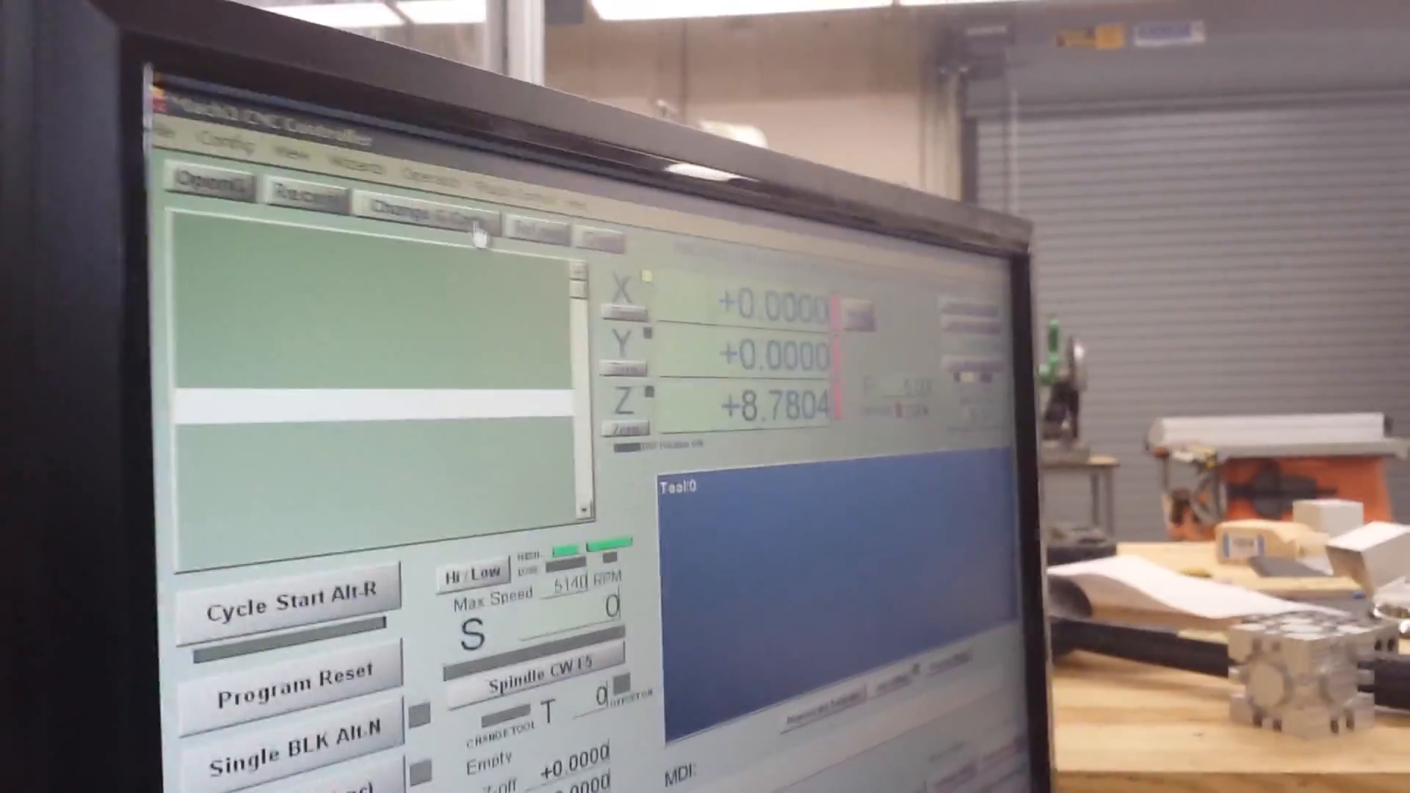
click(477, 235)
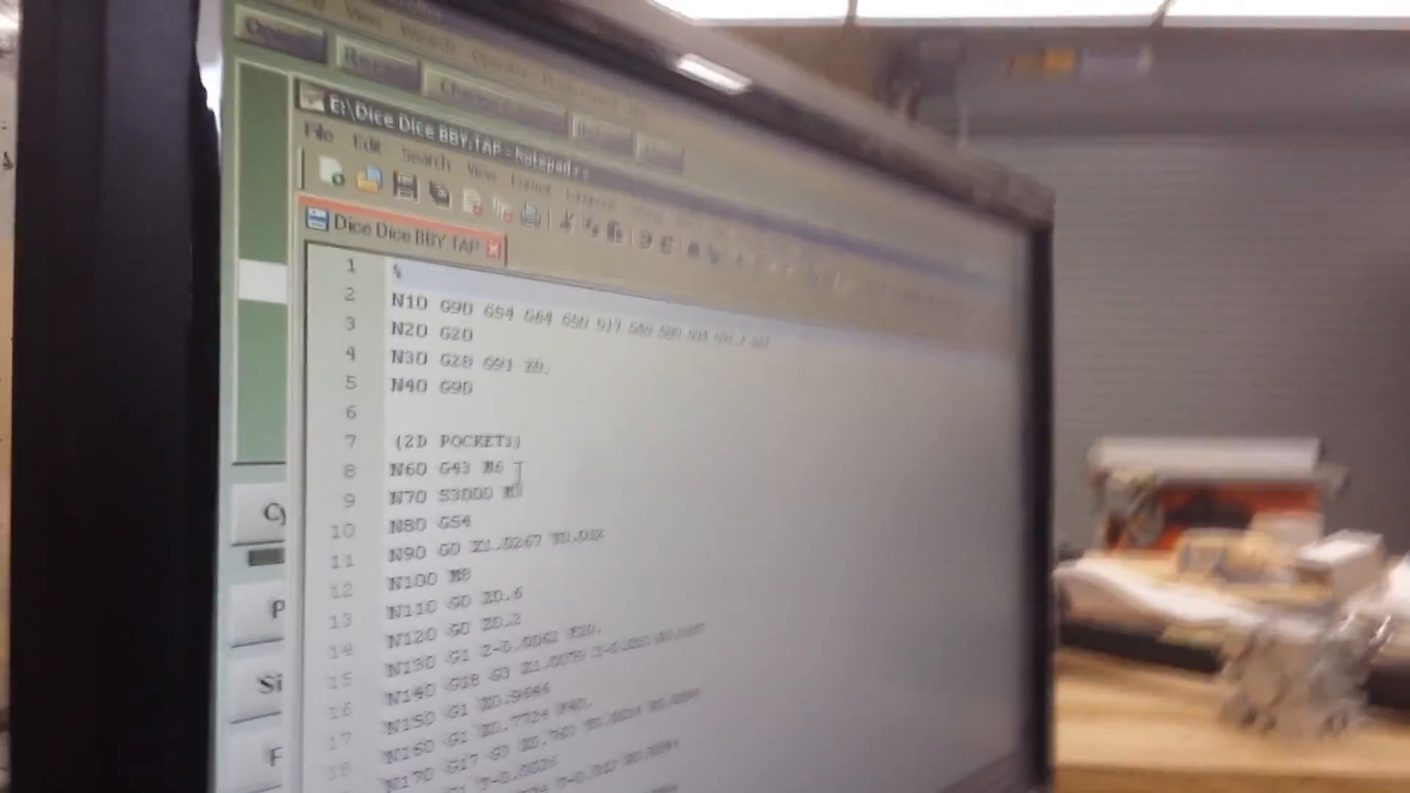